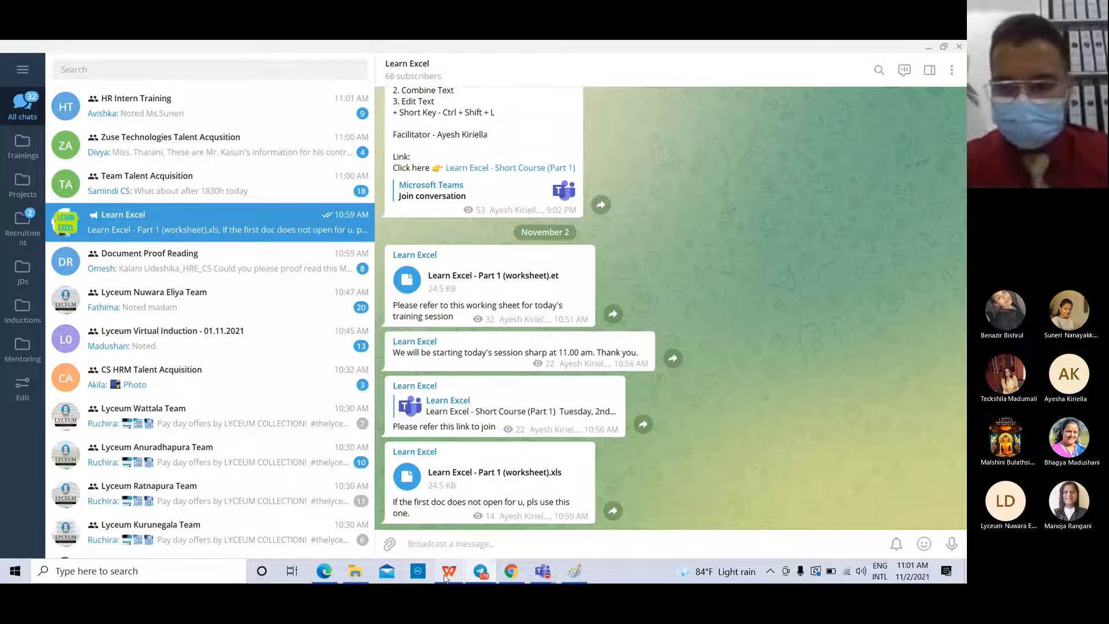
- Switch to WPS Office and bring up the Learn Excel - Part 1 worksheet
mouse_move(445, 579)
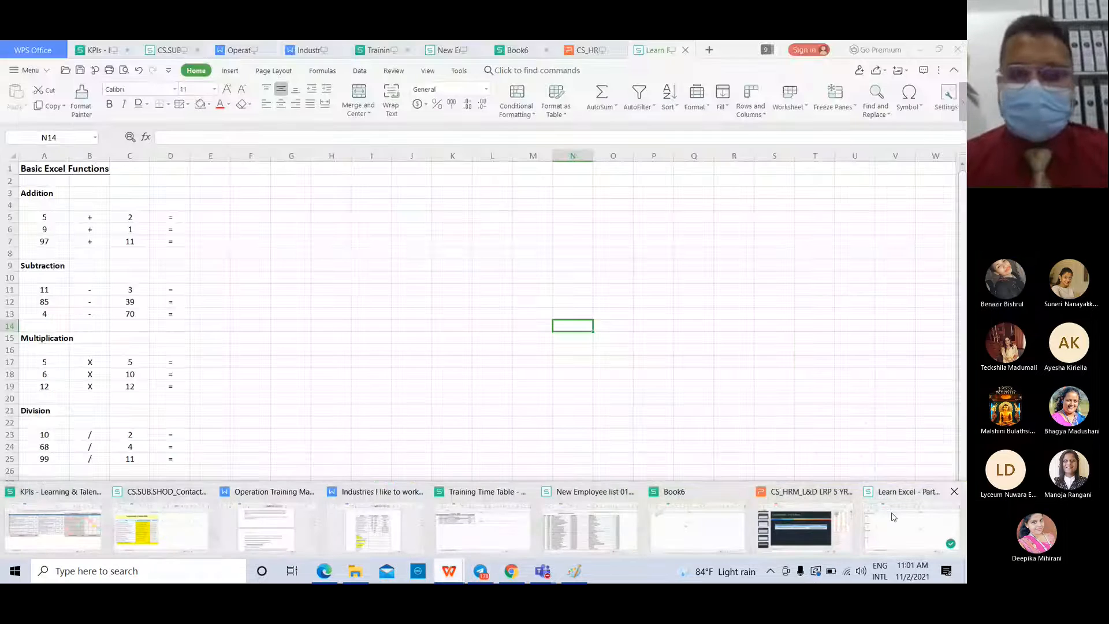
click(893, 514)
click(296, 272)
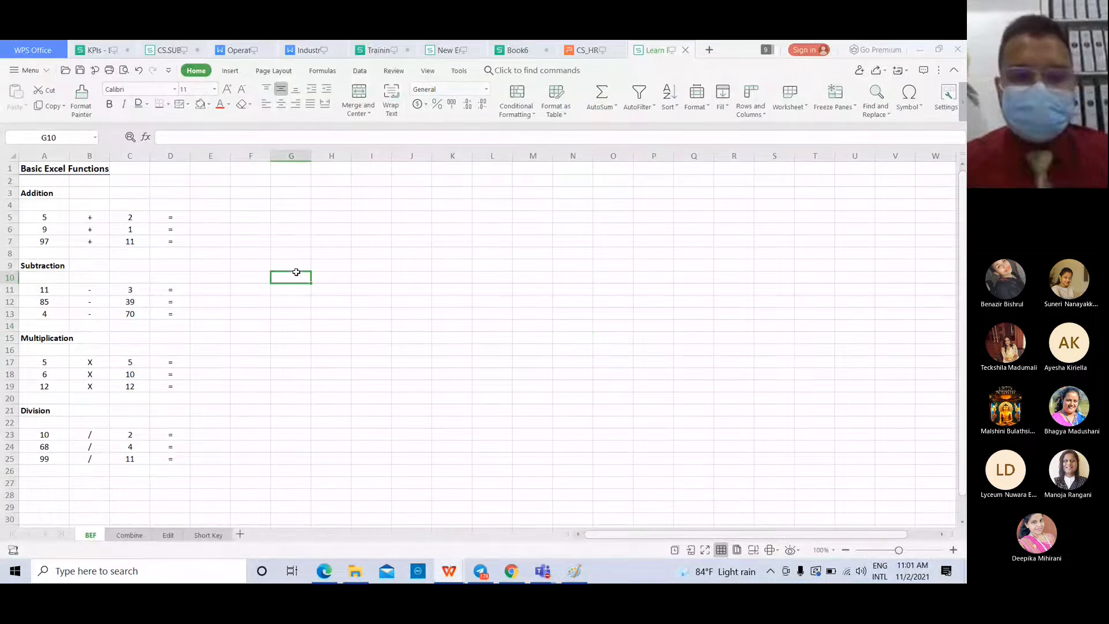
click(117, 226)
click(222, 213)
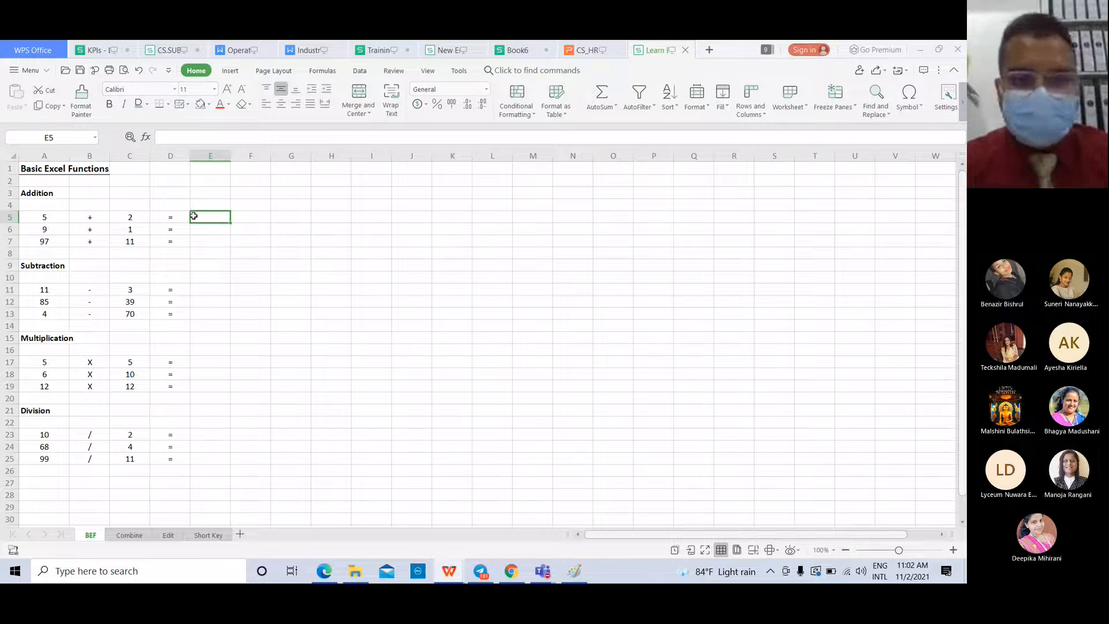
click(161, 206)
click(246, 220)
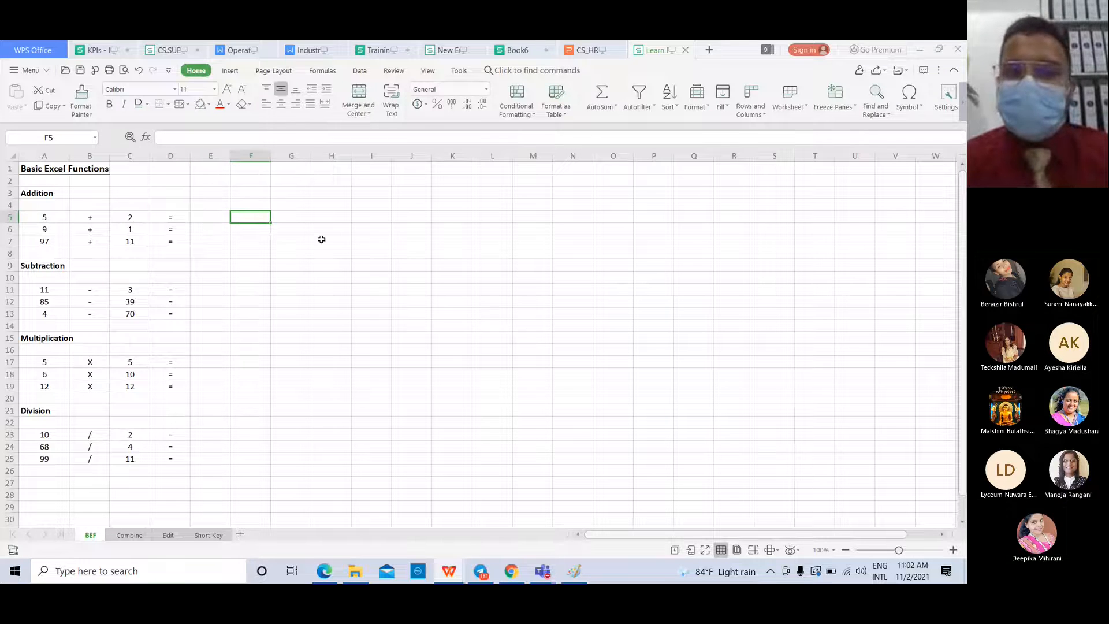
click(321, 239)
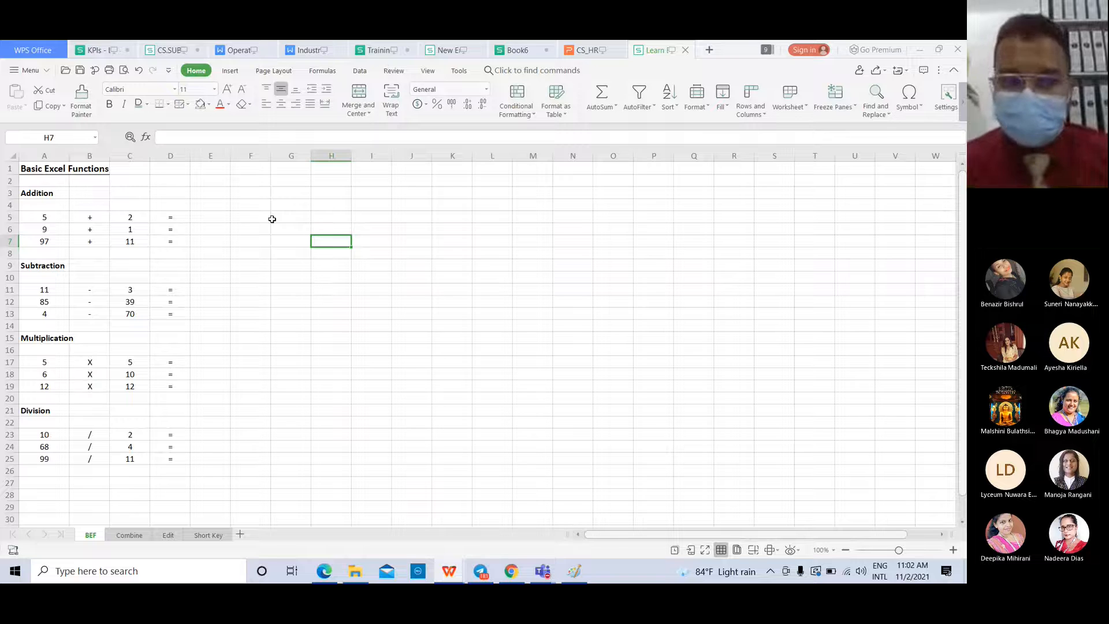
- Enter the formula =A5+C5 in cell E5 to answer the first addition
click(218, 218)
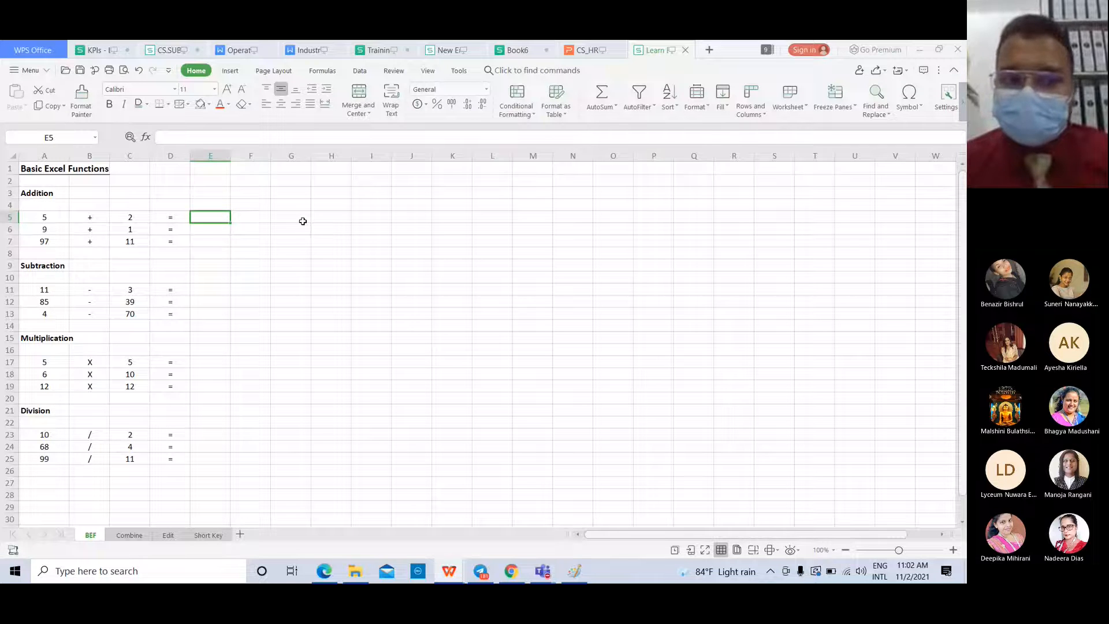
click(58, 216)
click(137, 216)
click(212, 215)
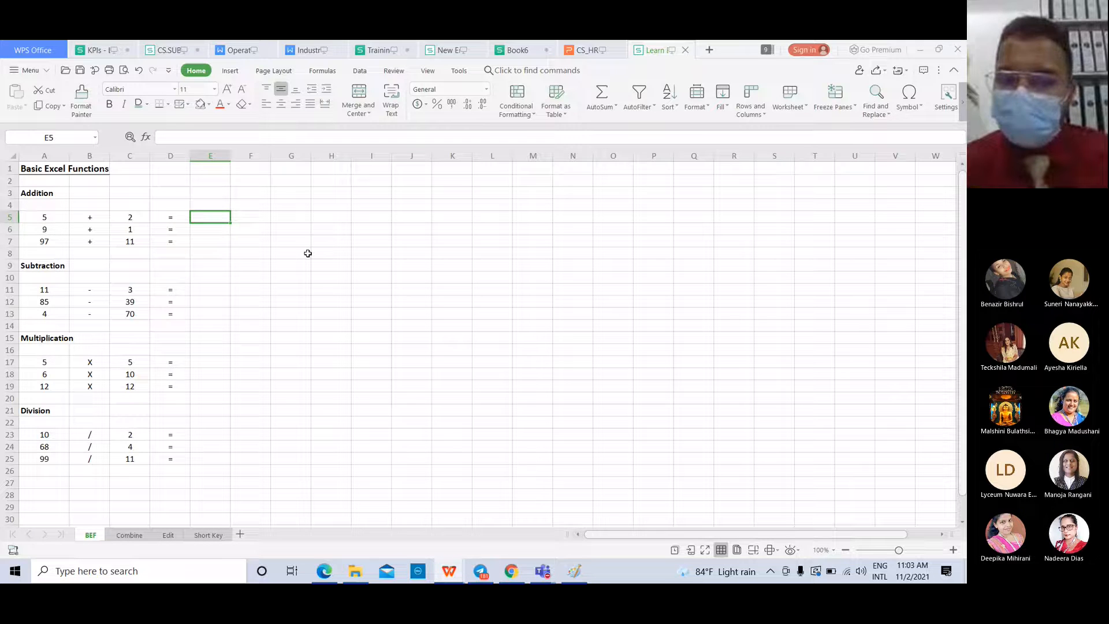
text(=)
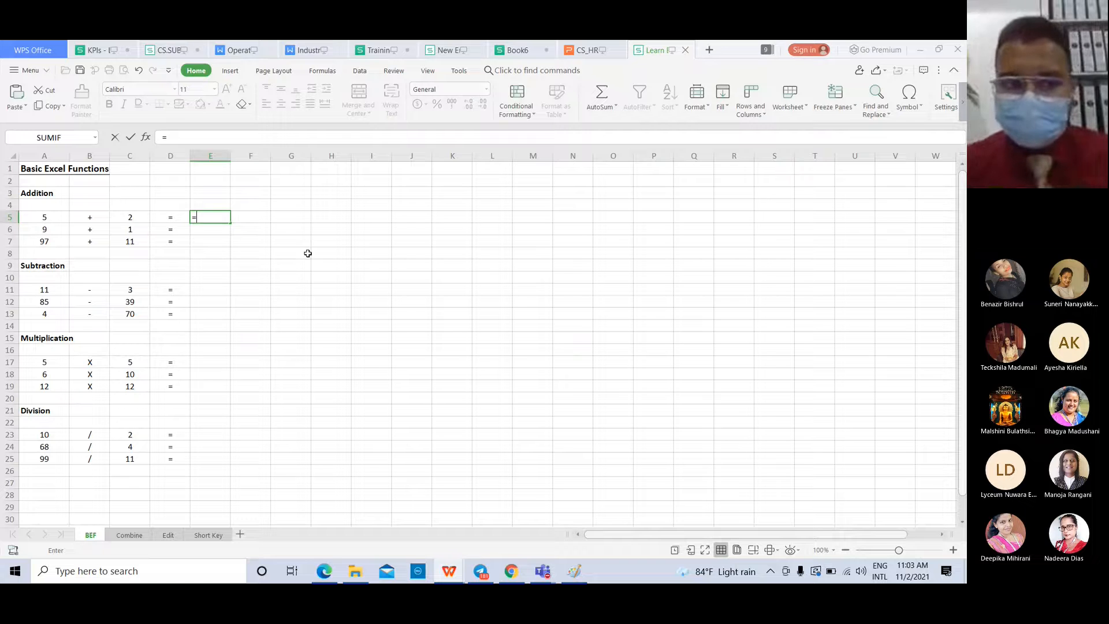
click(57, 216)
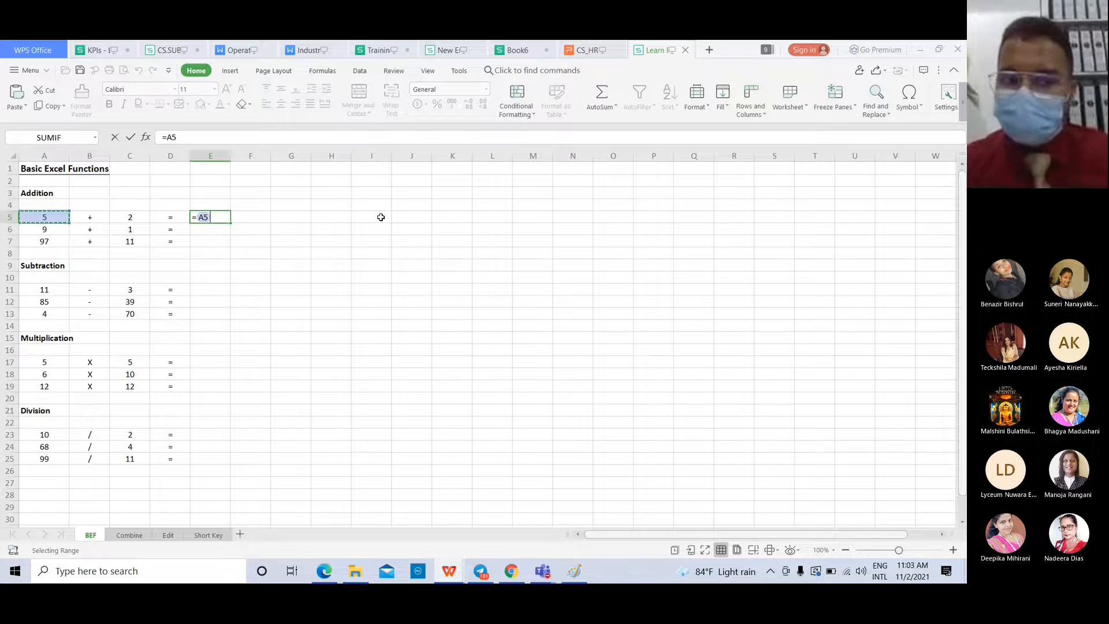
text(+)
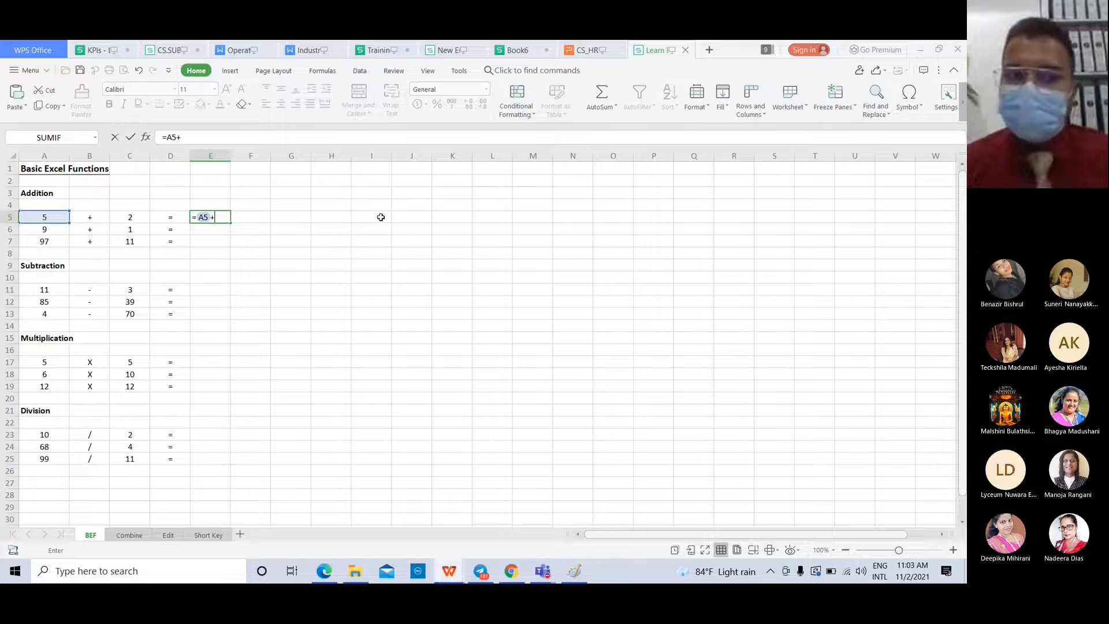
click(130, 218)
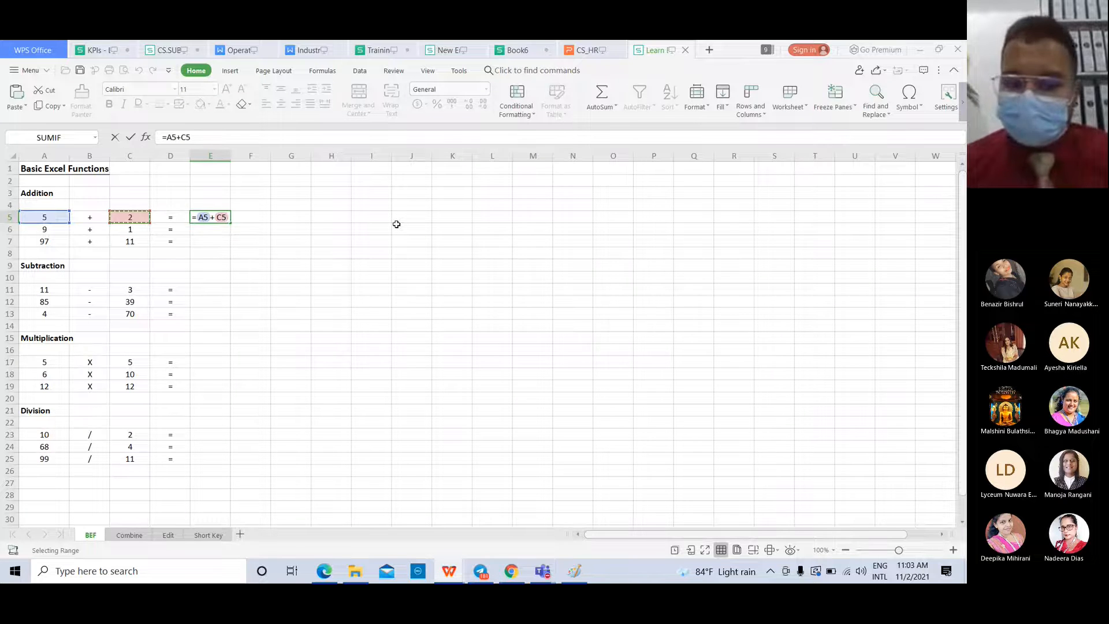
key(ctrl+Return)
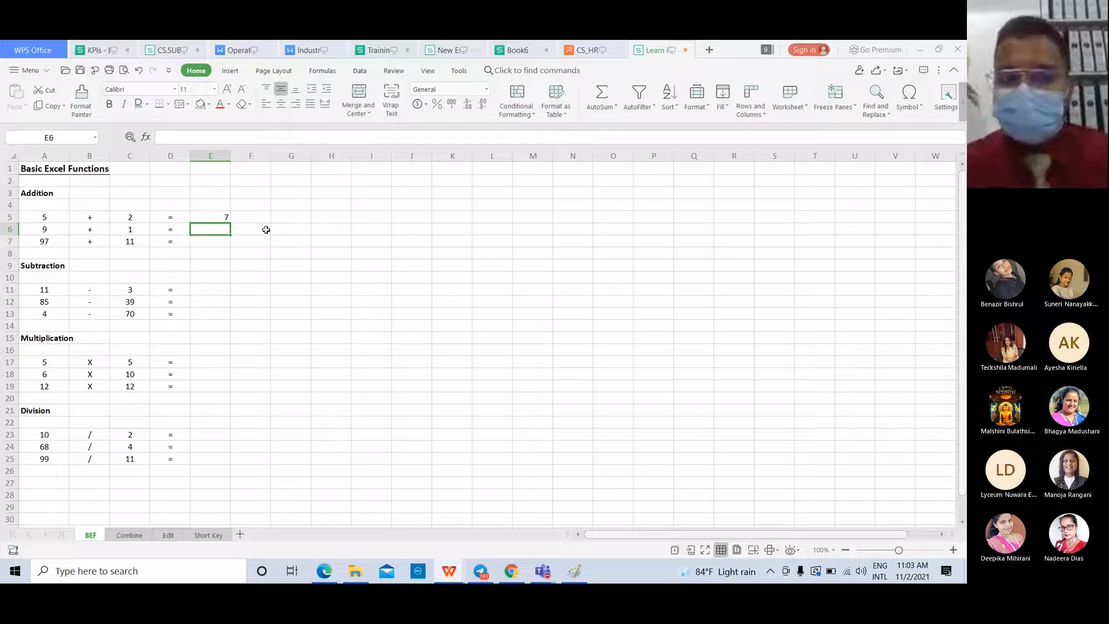
- Inspect the cell references in the addition formula of E5 without changing it
click(279, 217)
click(214, 218)
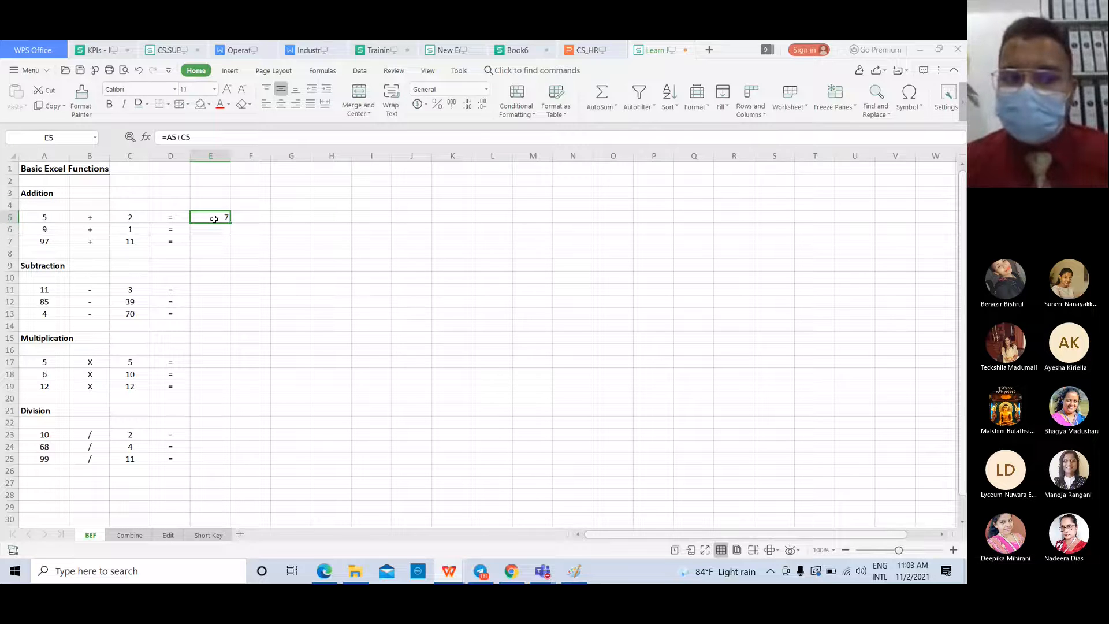
click(178, 136)
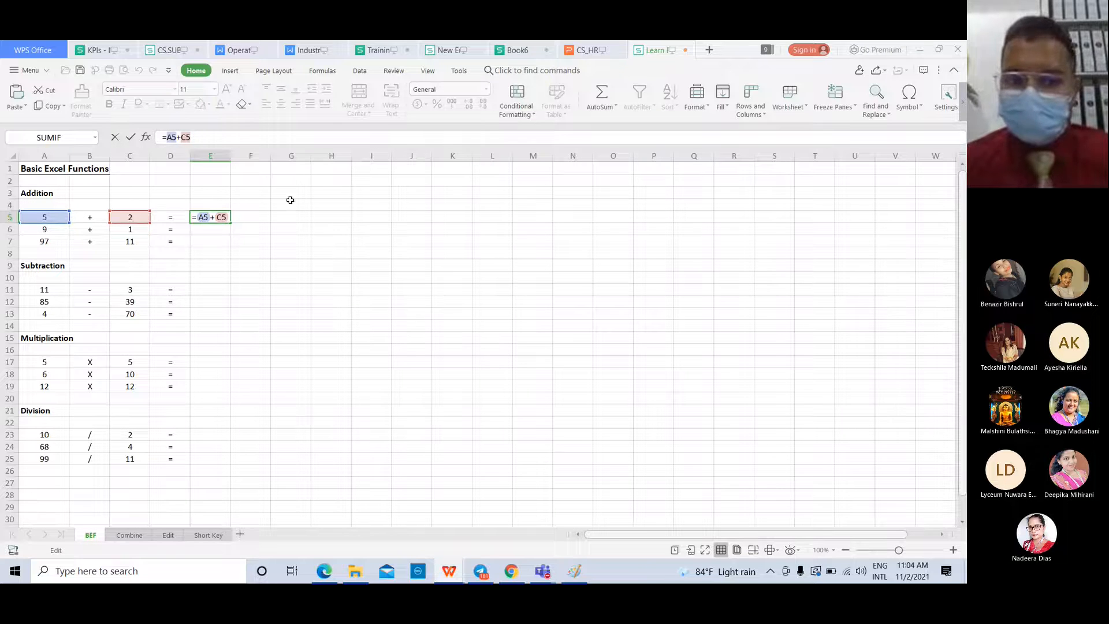
key(Return)
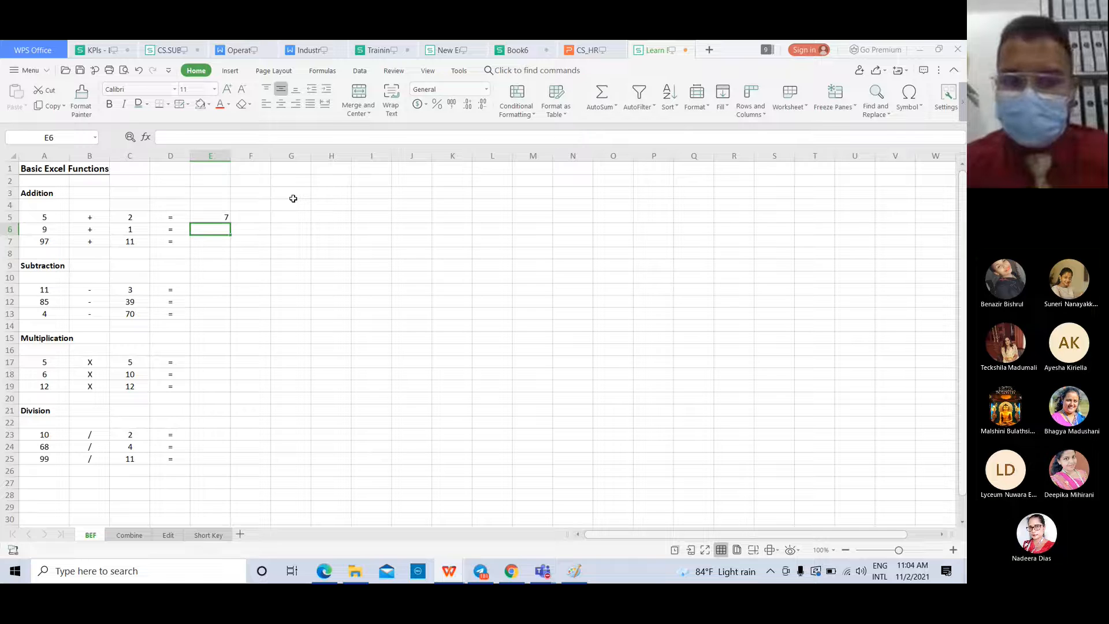
click(212, 213)
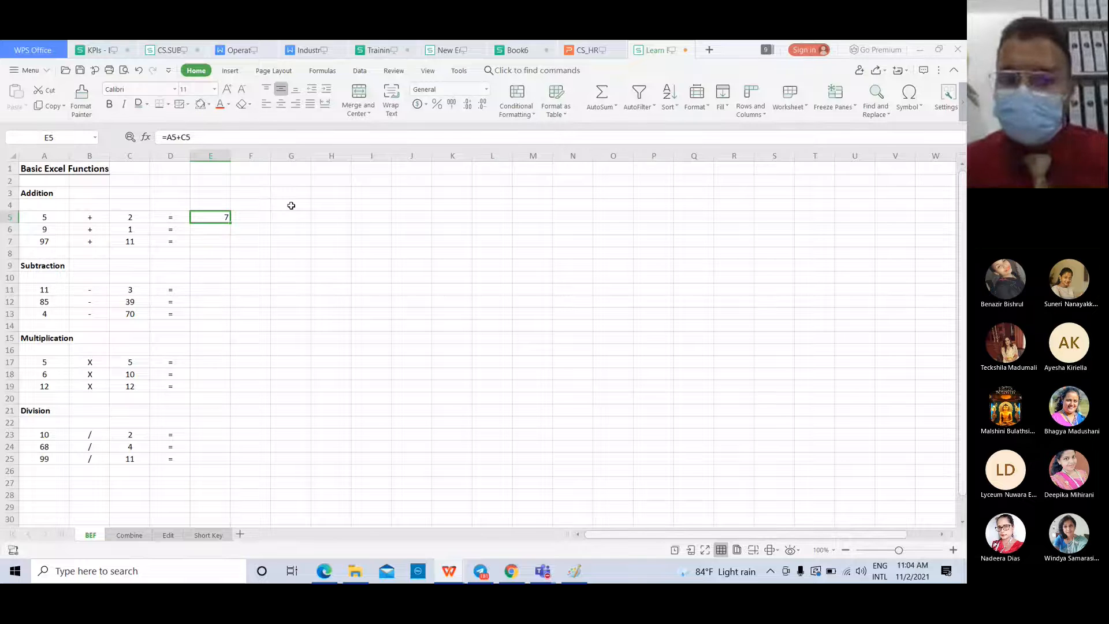
- Enter the formula =A6+C6 in cell E6 for the second addition and clear the cell again
click(211, 229)
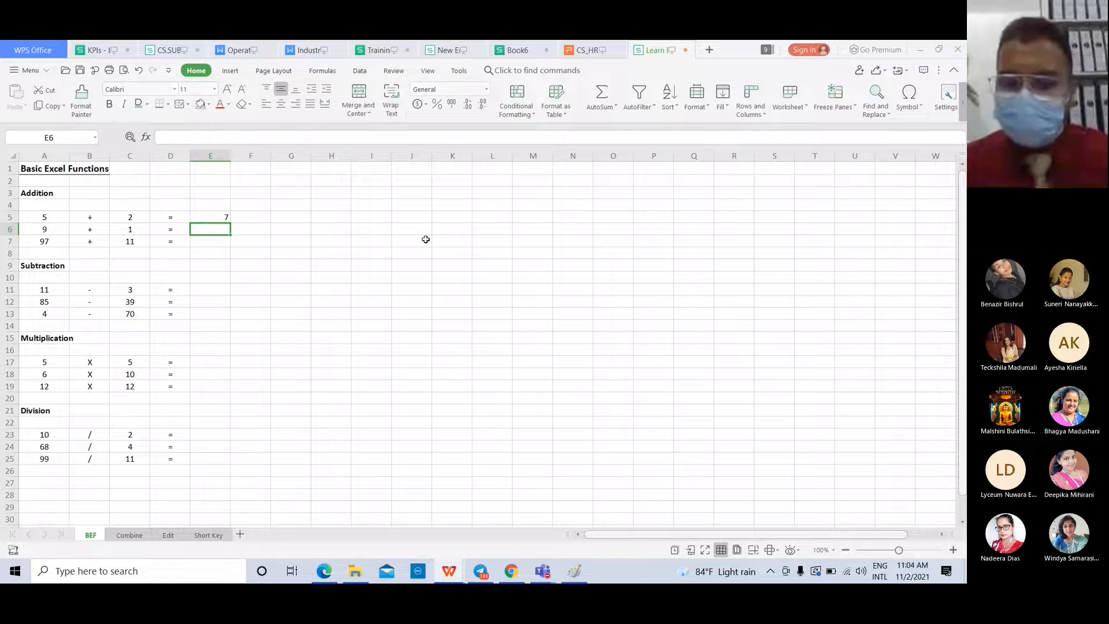
text(=)
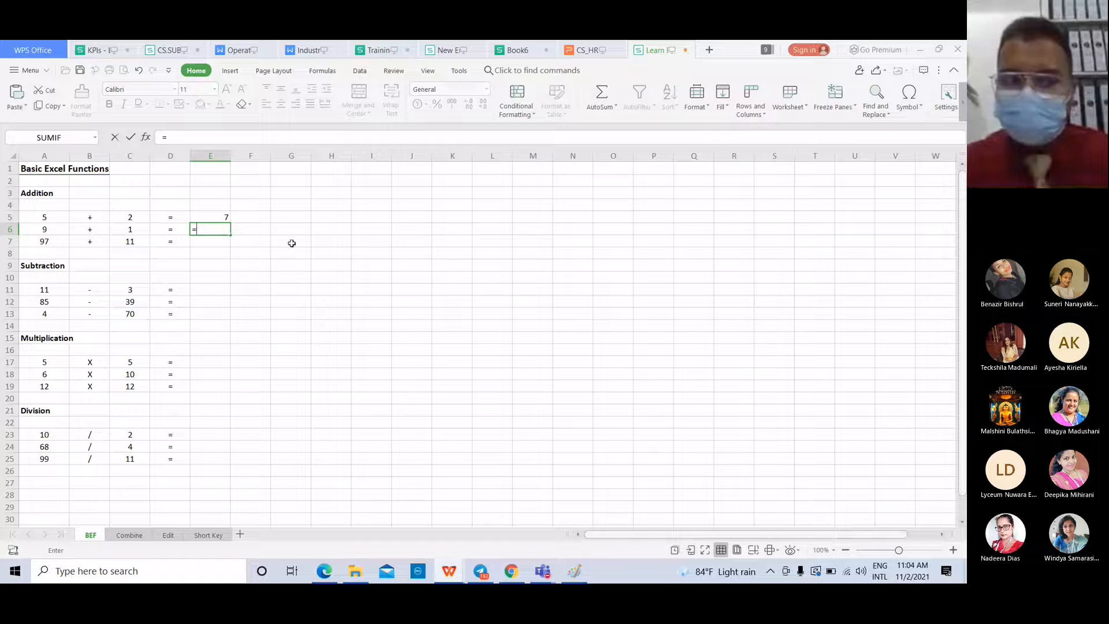
click(53, 228)
text(+)
click(125, 231)
key(Return)
click(201, 230)
key(Delete)
- Try auto-filling the E5 formula down to E7, check the copied formula, and undo the fill
click(220, 214)
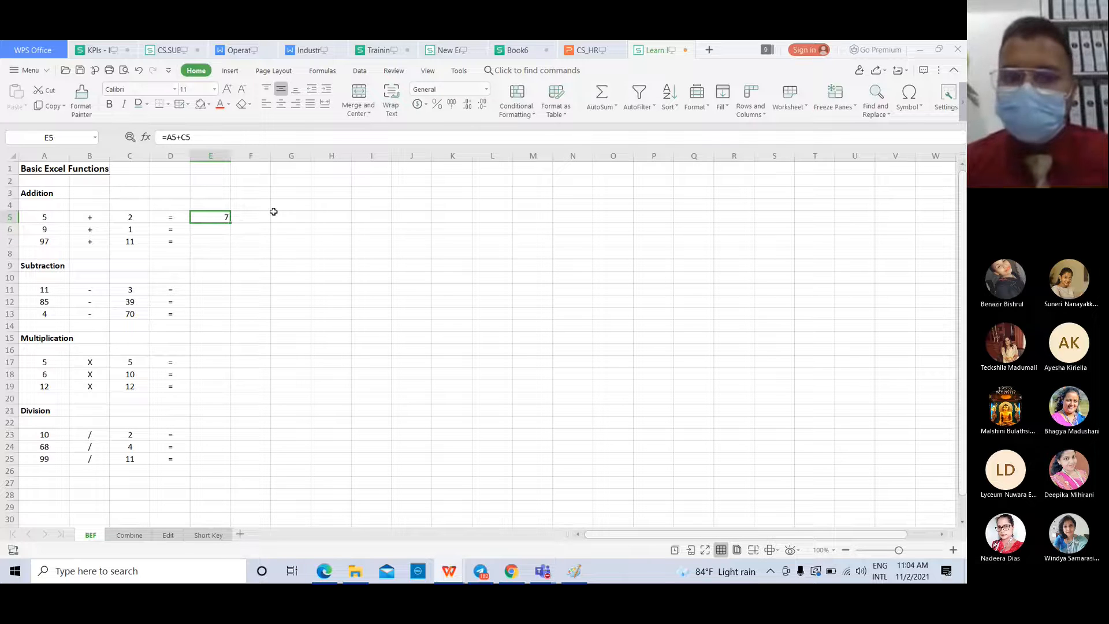
double_click(229, 222)
click(217, 241)
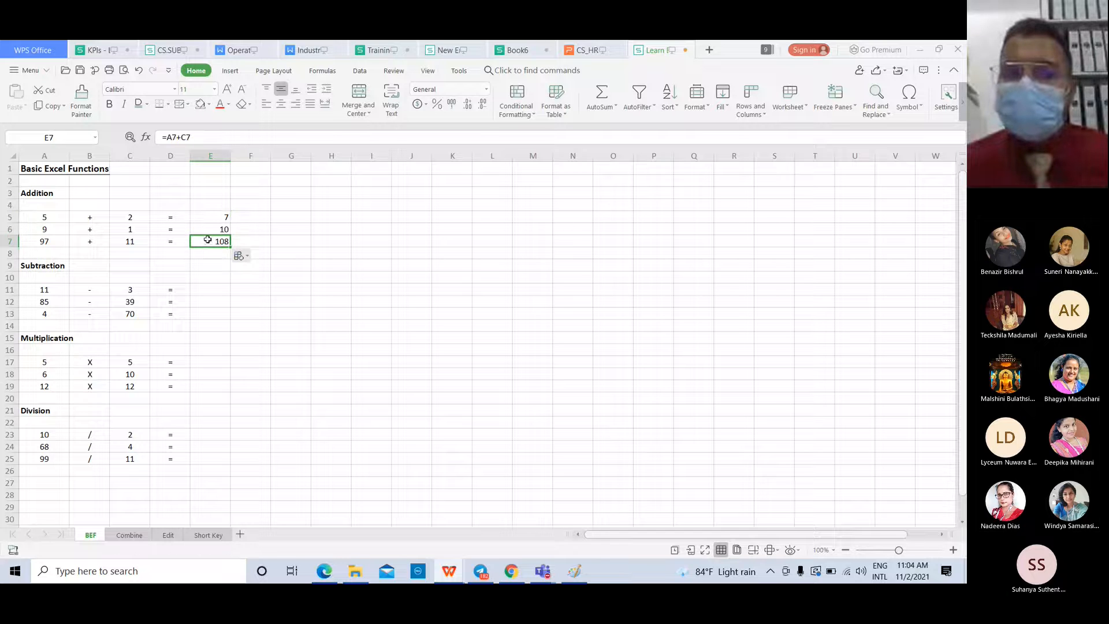
click(217, 218)
click(253, 213)
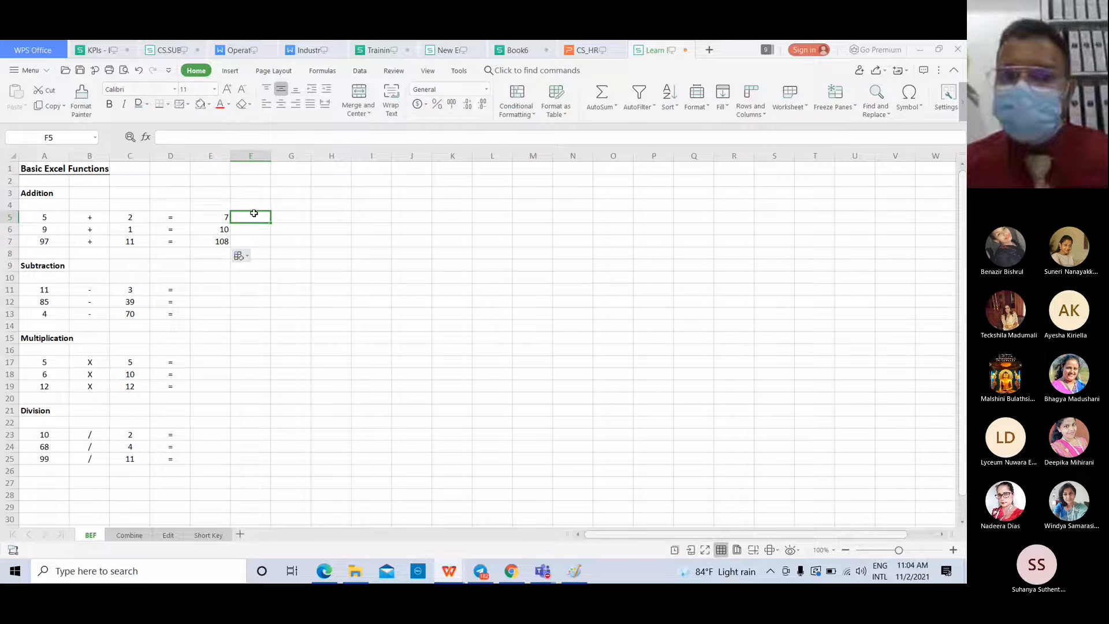
click(208, 219)
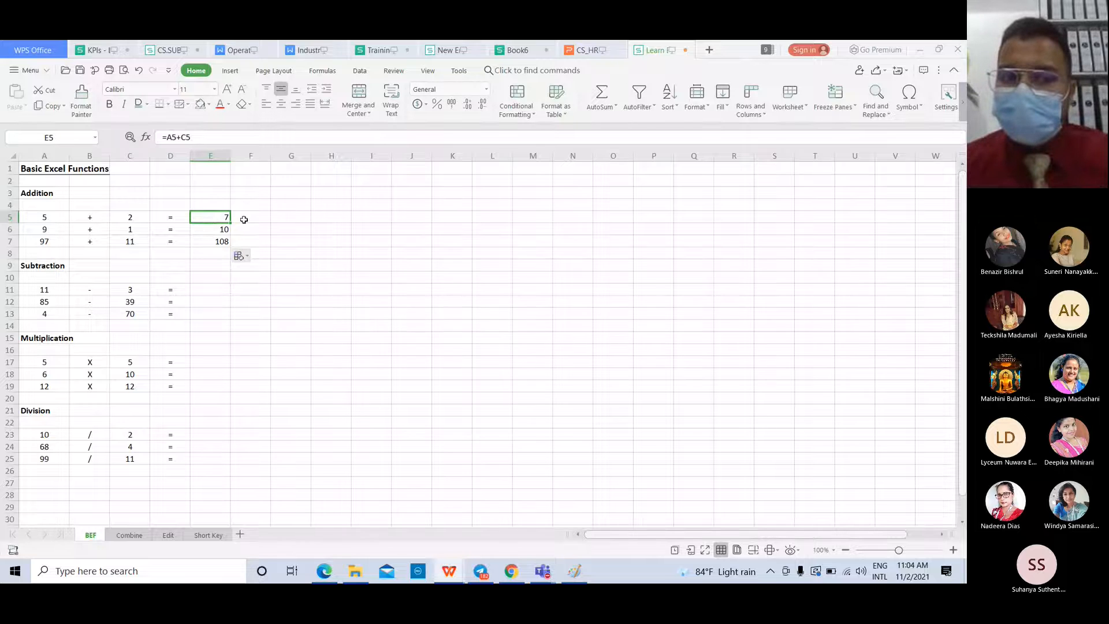
key(ctrl+z)
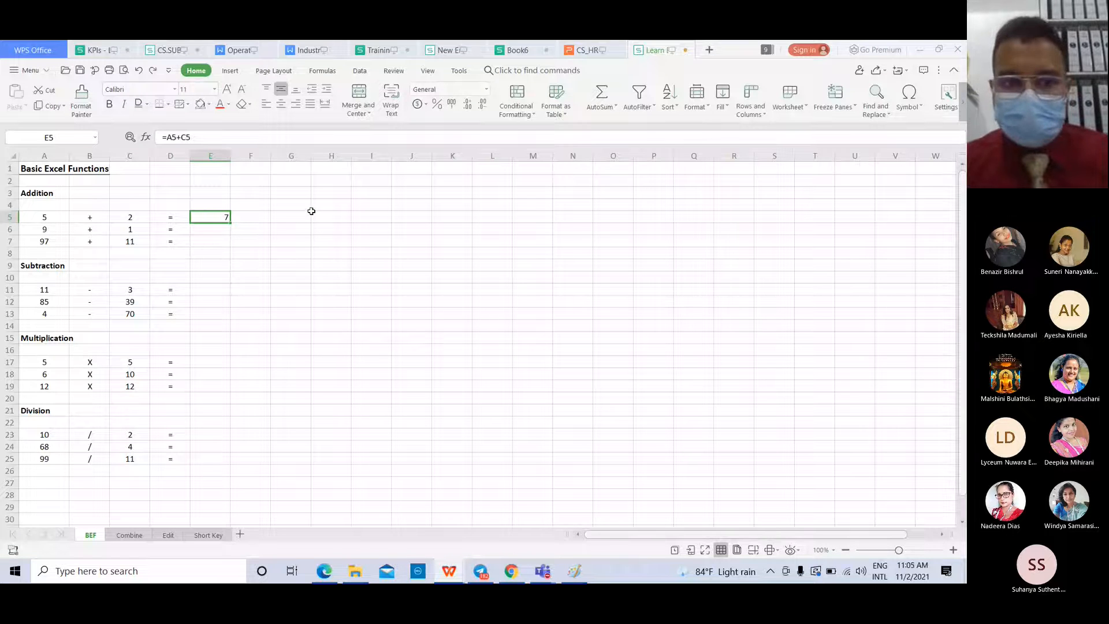
- Copy the addition formula from E5 down through E6 and E7 with the fill handle
double_click(230, 223)
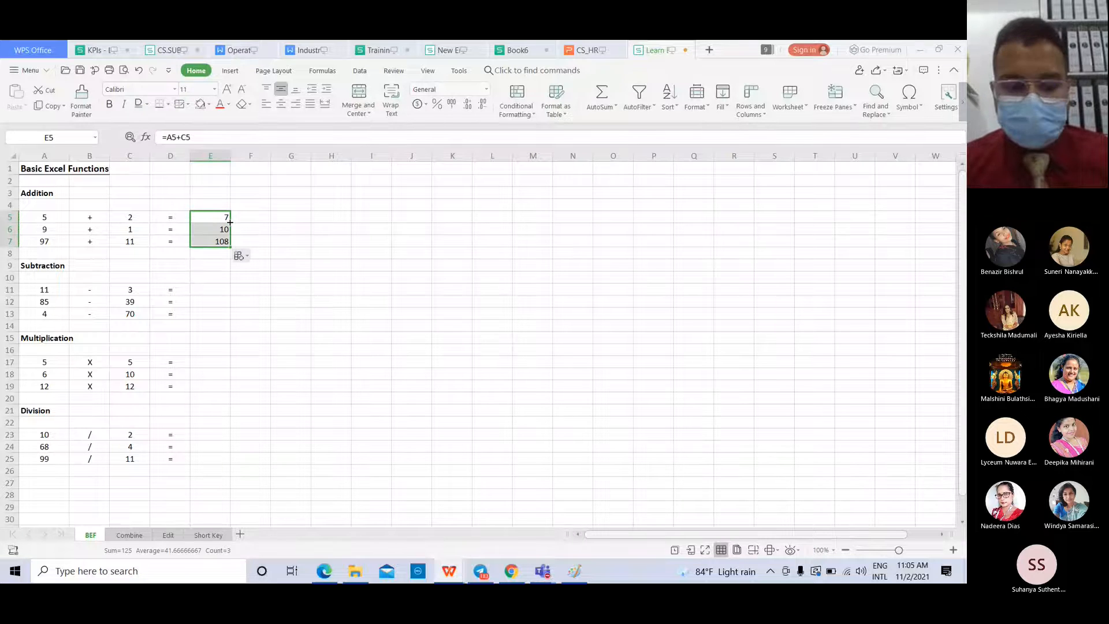
key(ctrl+z)
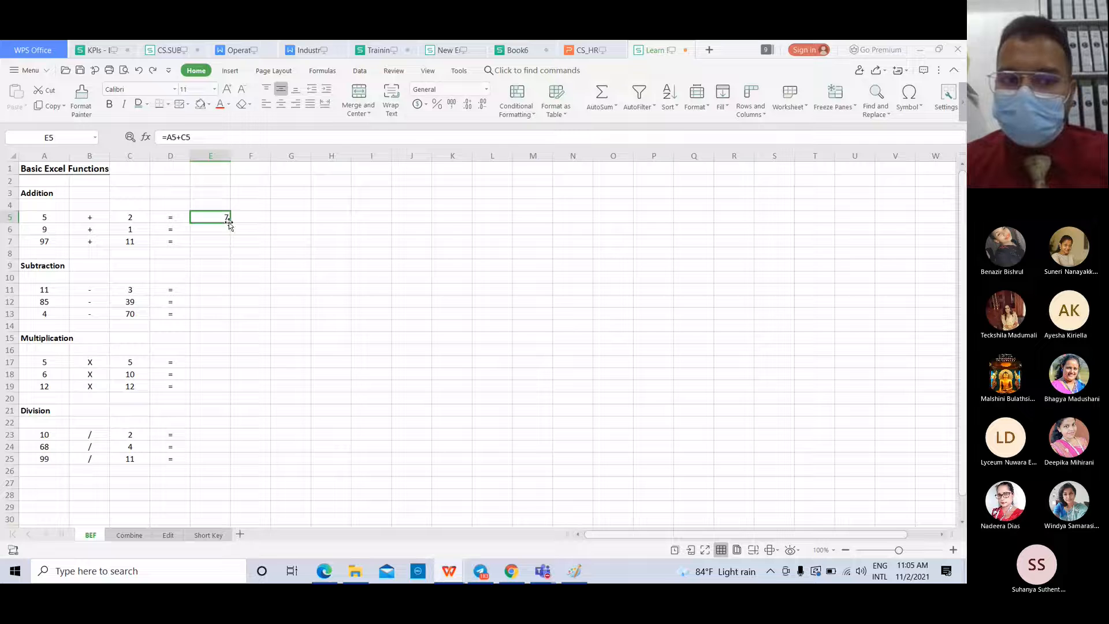
drag(231, 229, 231, 243)
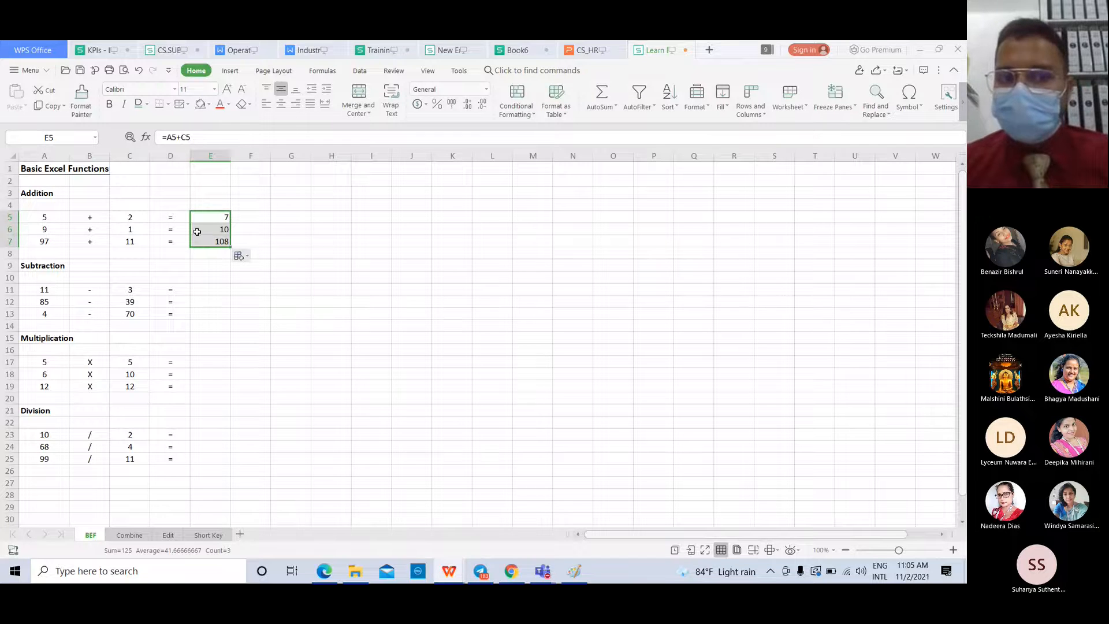
- Enter the formula =A11-C11 in cell E11 to answer the first subtraction
click(208, 293)
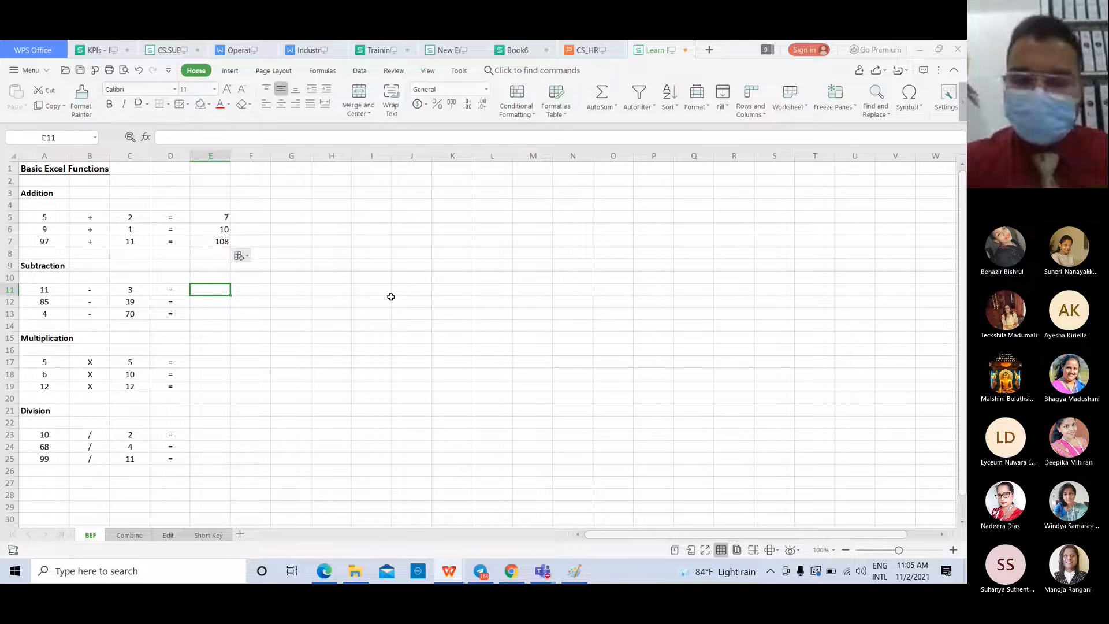
text(=)
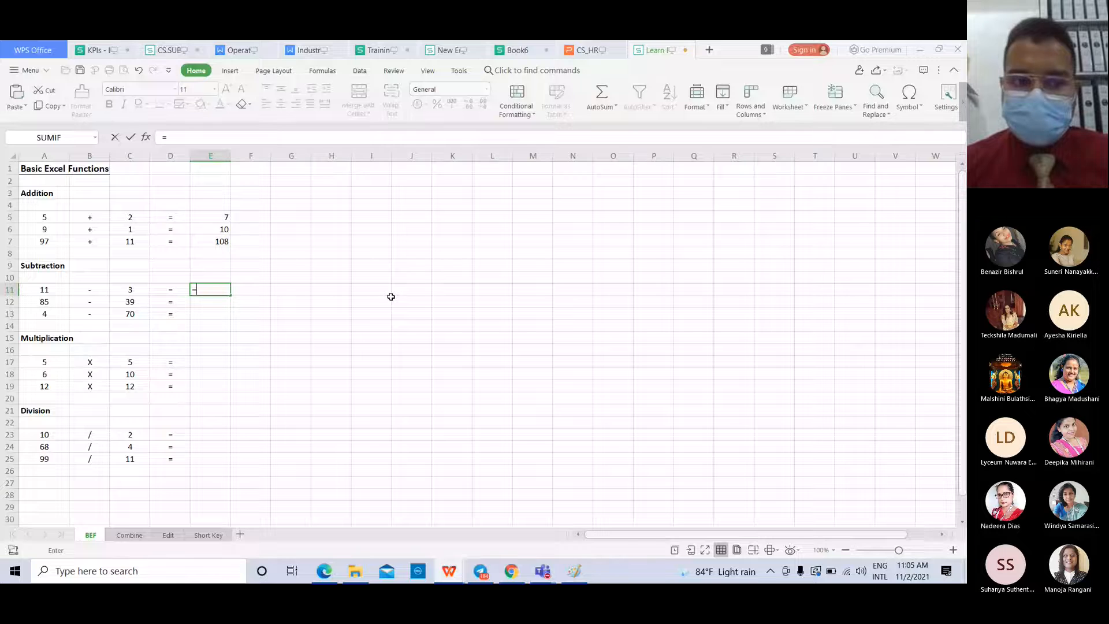
key(Left)
key(Left)
key(Left)
key(Left)
text(-)
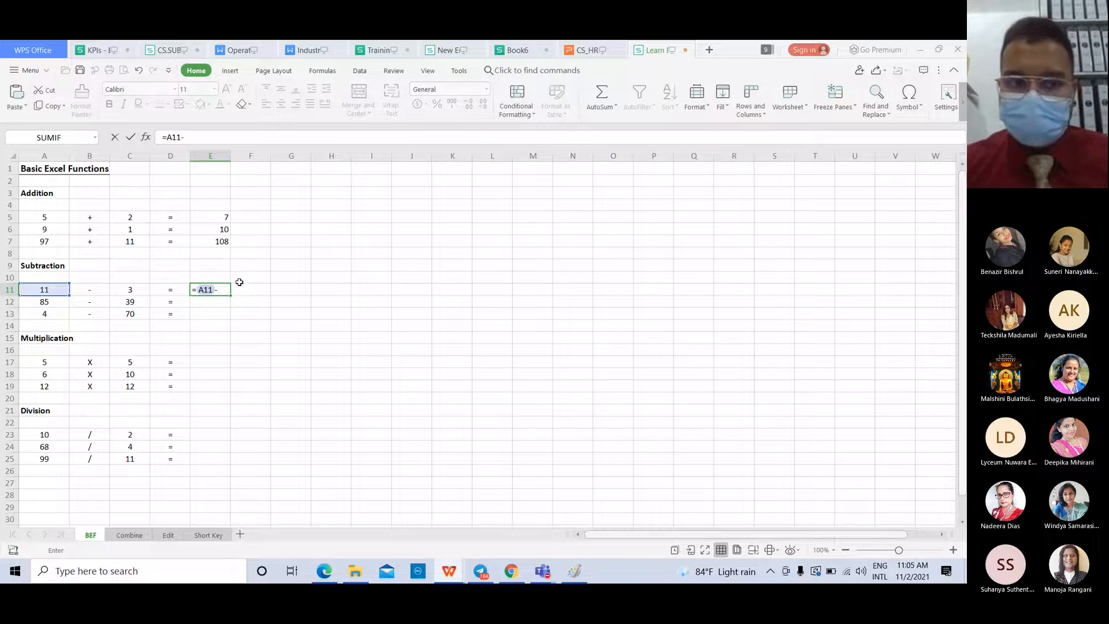
click(133, 291)
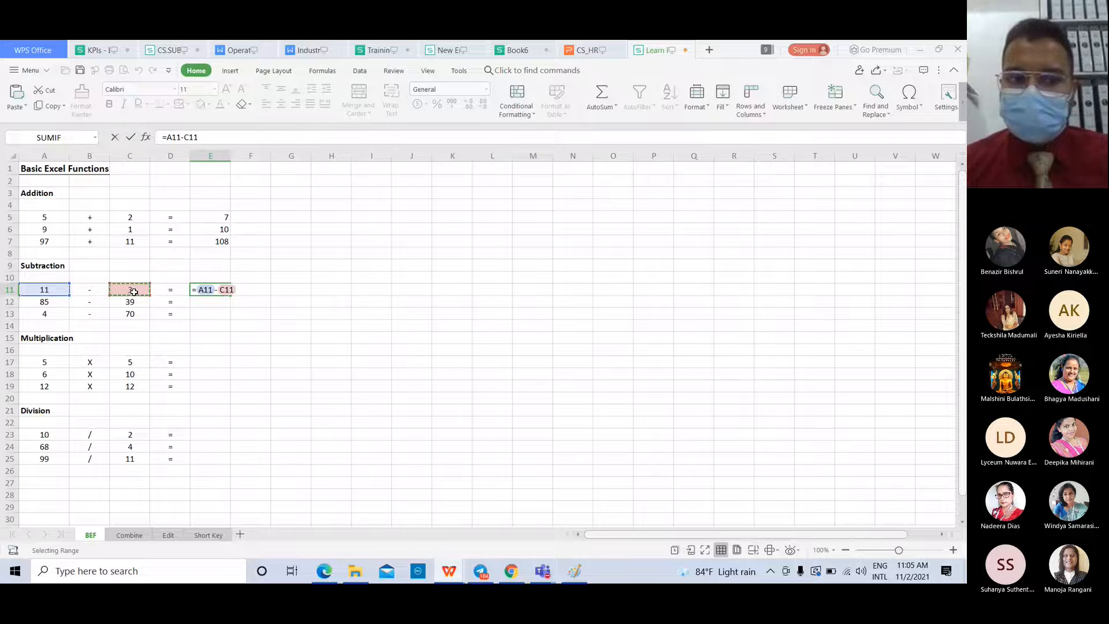
key(Return)
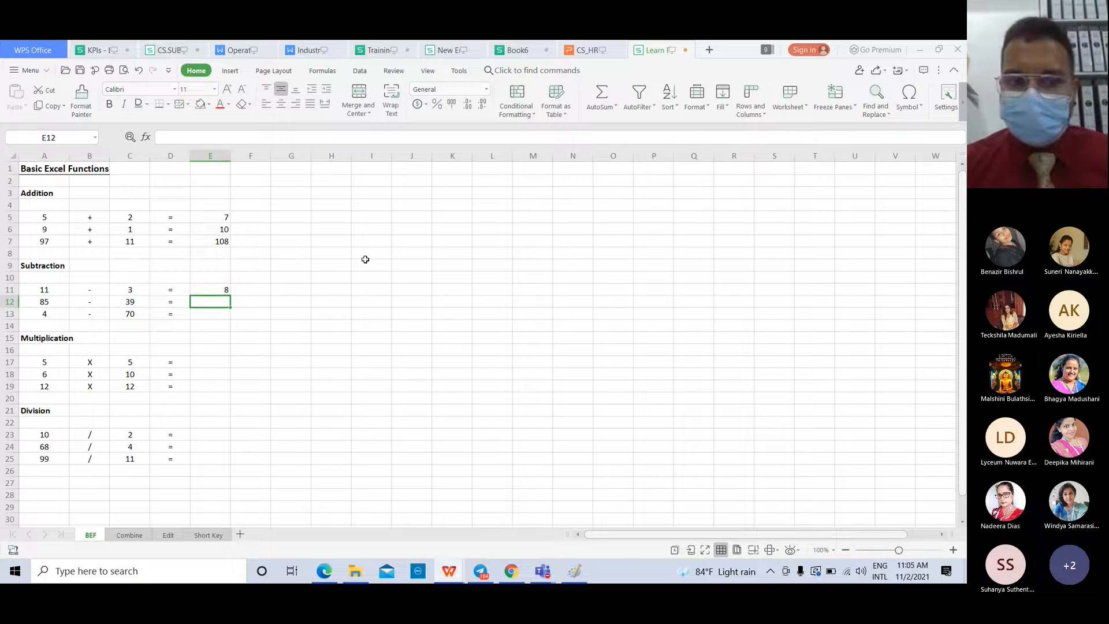
- Auto-fill the subtraction formula from E11 down to E13 and check the copied formula in E13
click(229, 283)
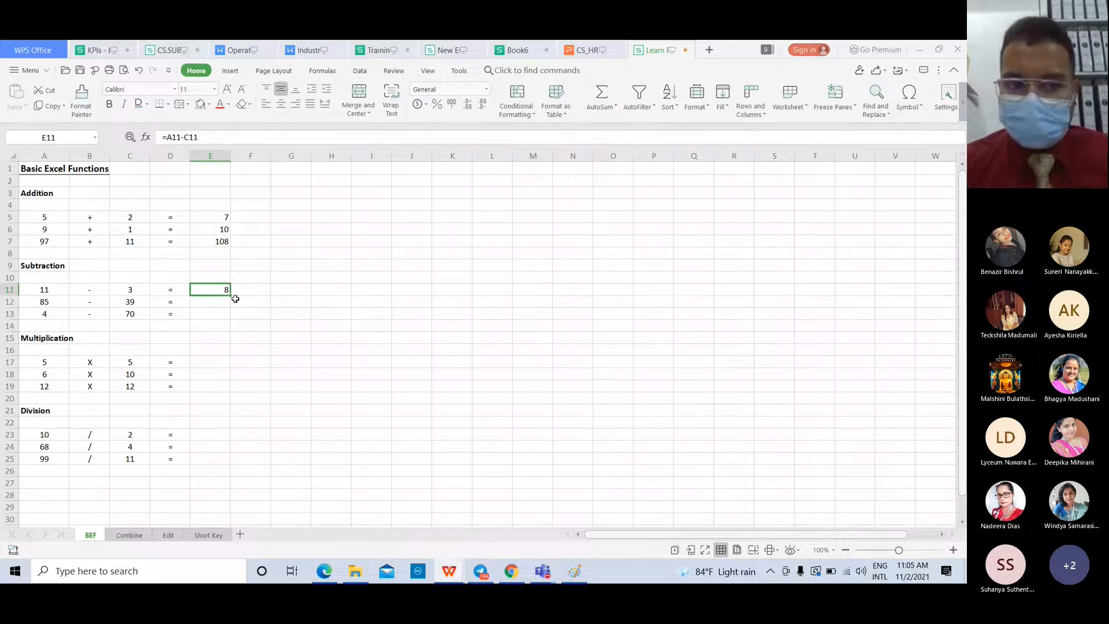
double_click(231, 296)
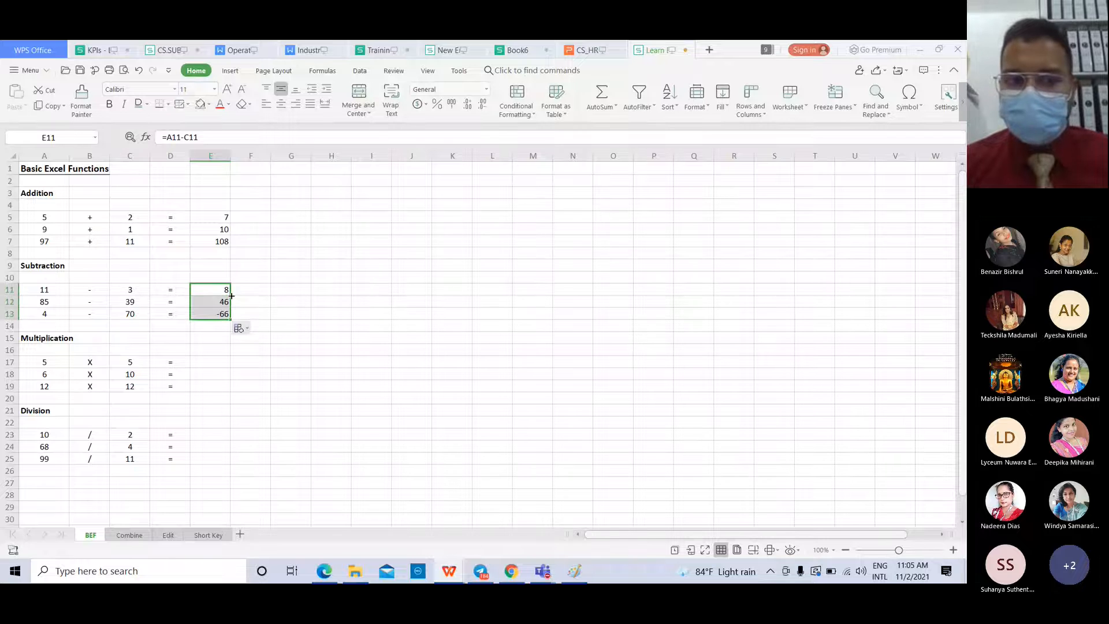
click(216, 312)
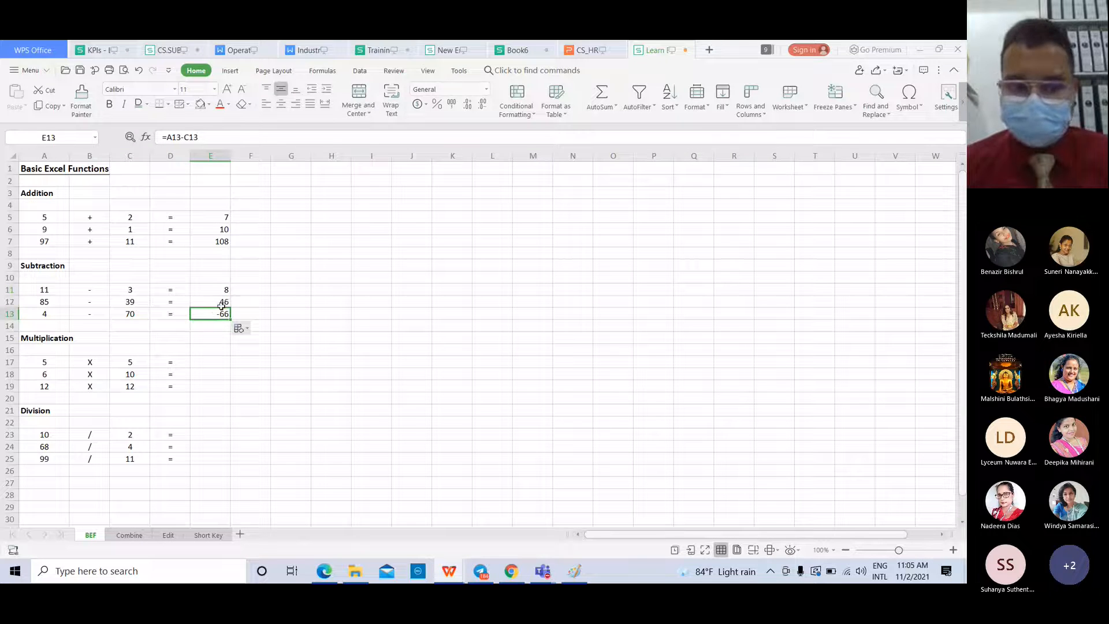
- Enter the formula =A17*C17 in cell E17 and auto-fill it down to E19 to answer the multiplication rows
click(219, 361)
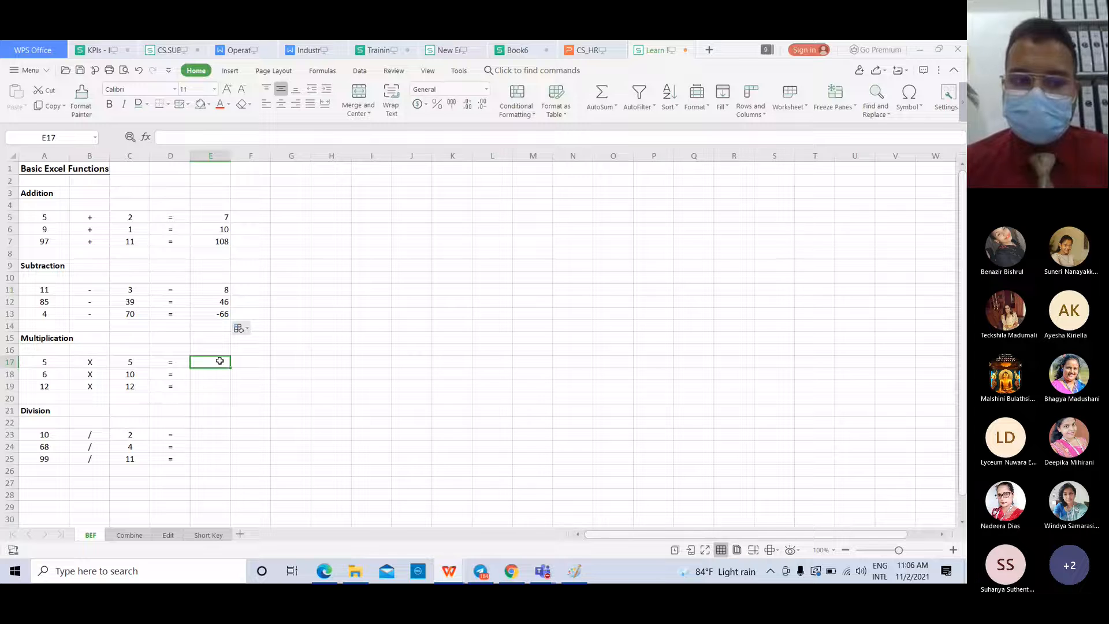
text(=)
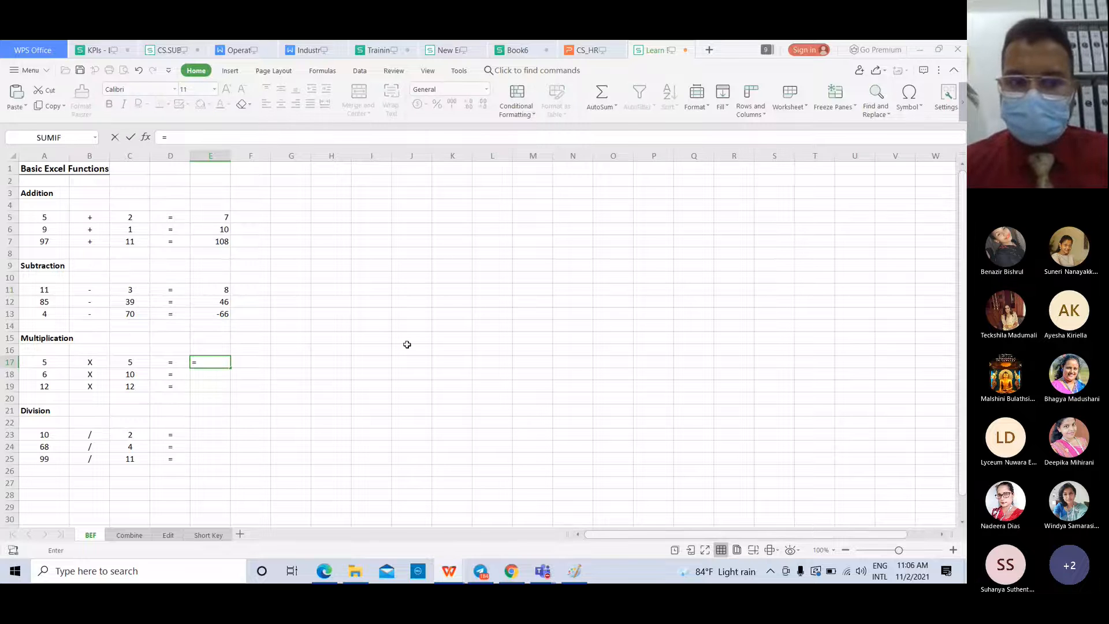
click(52, 364)
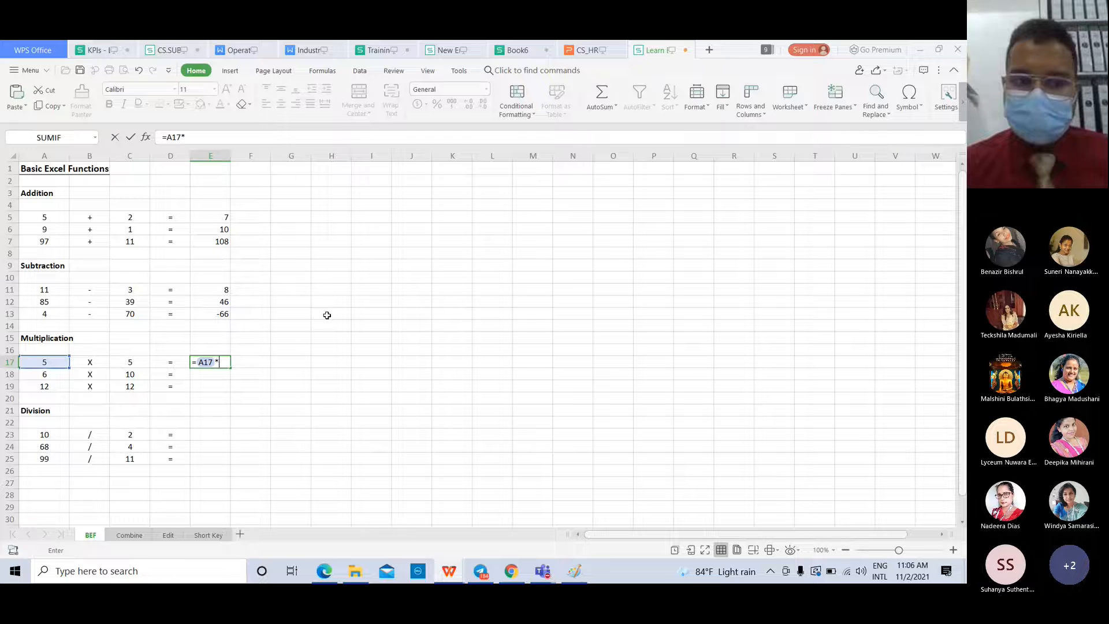
text(*)
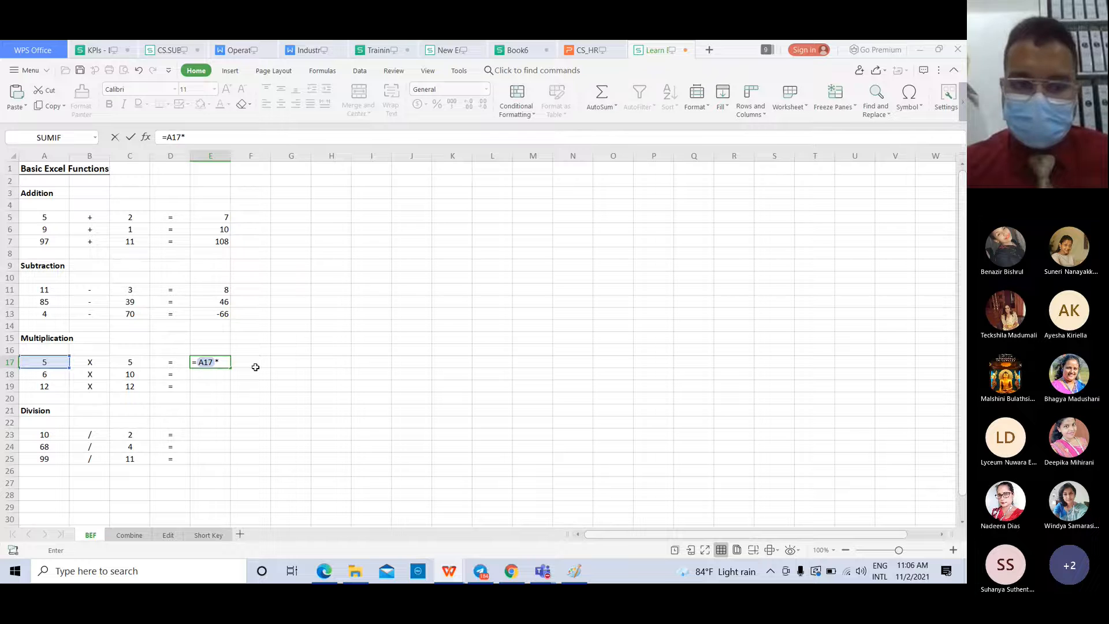
click(130, 362)
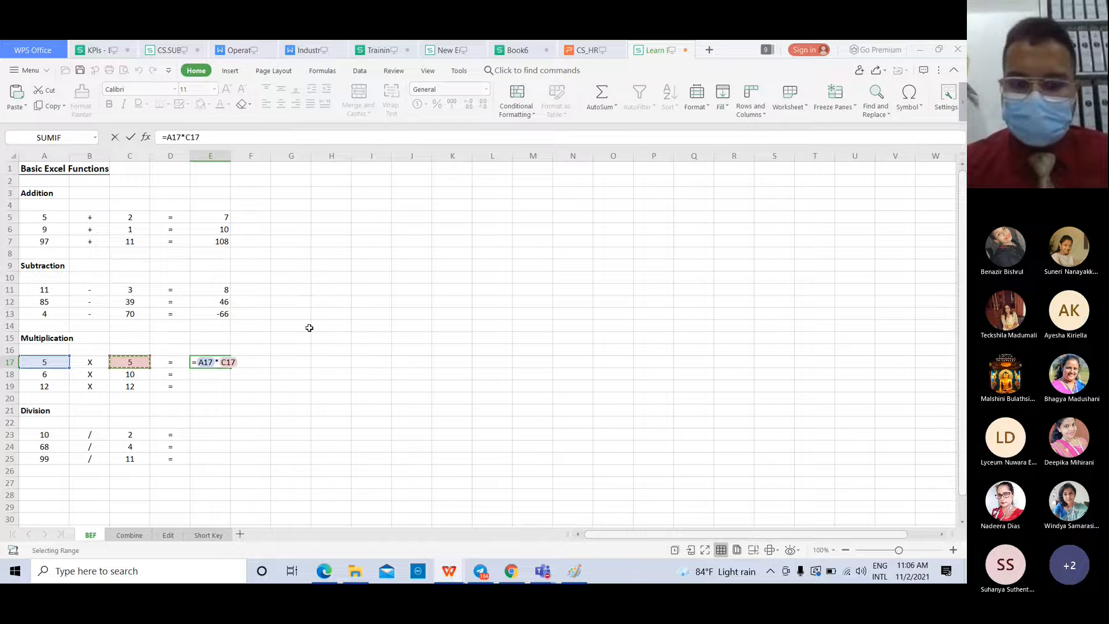
key(Return)
click(220, 362)
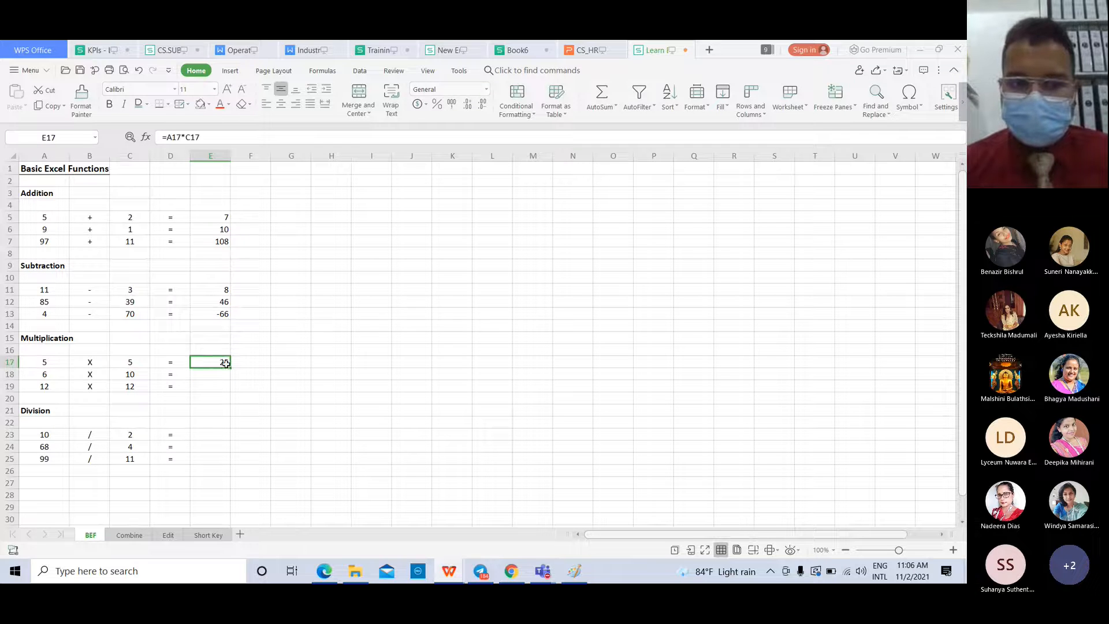
drag(230, 368, 235, 395)
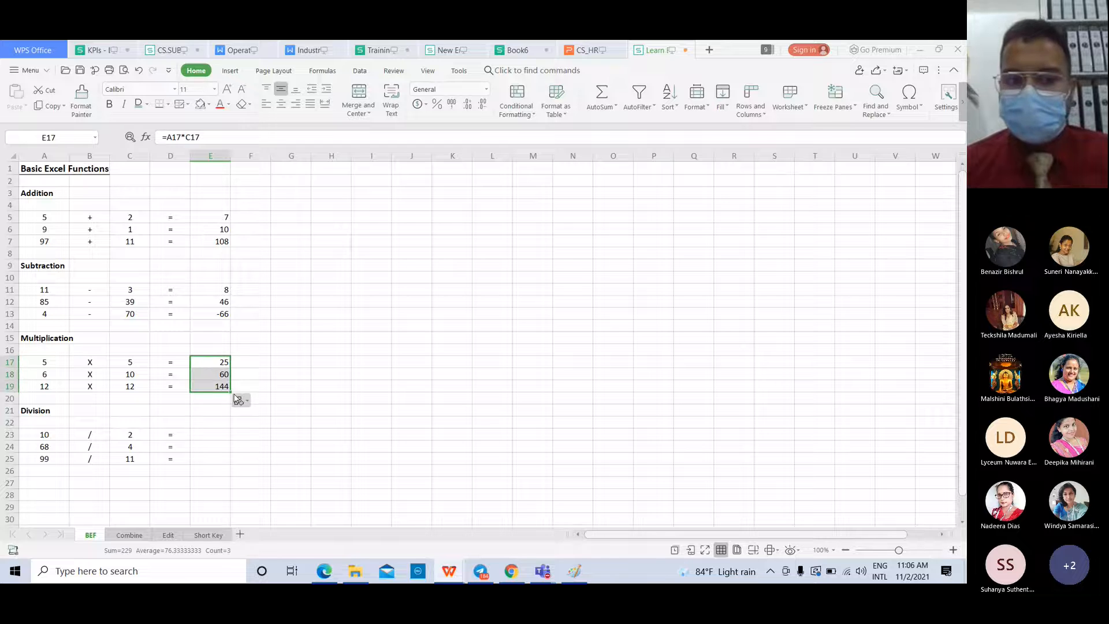
- Enter the formula =A23/C23 in cell E23 and auto-fill it down to E25 to answer the division rows
click(205, 432)
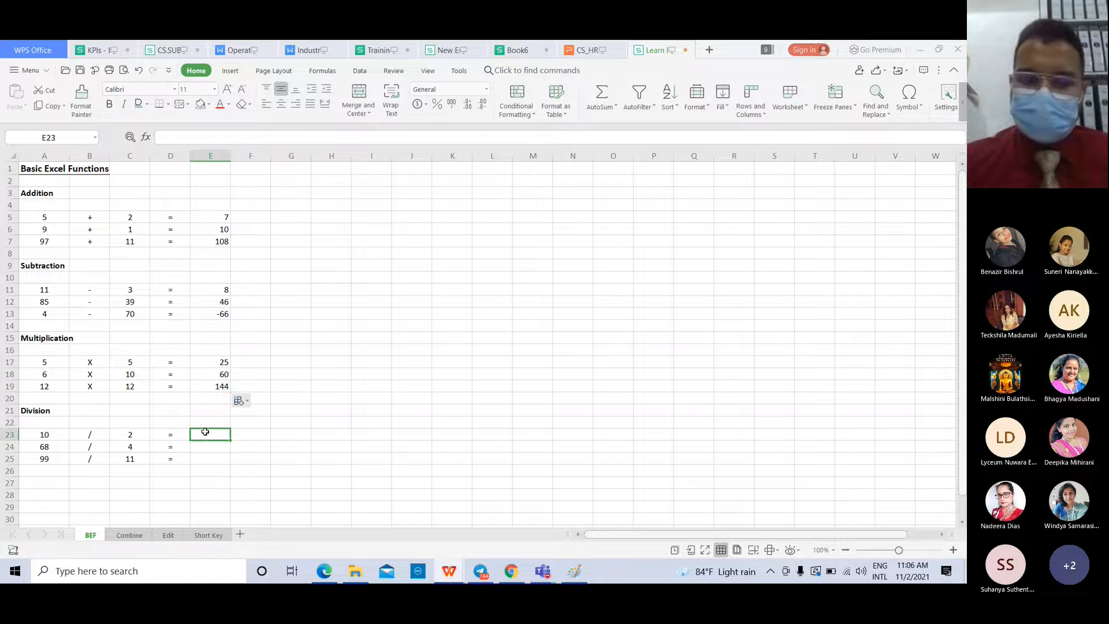
text(=)
click(46, 437)
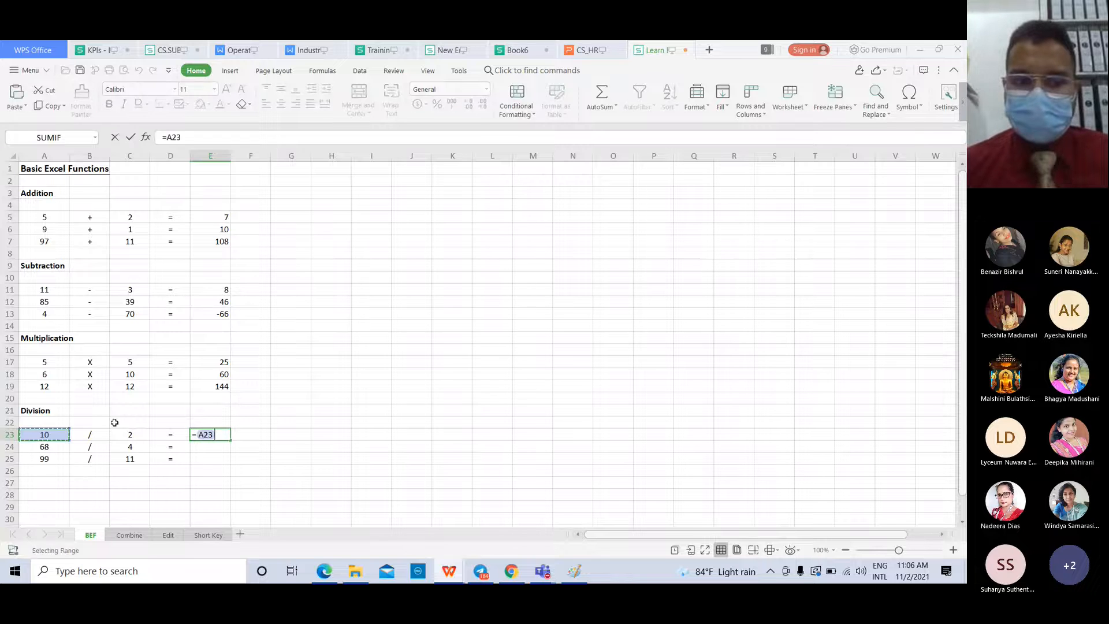
text(/)
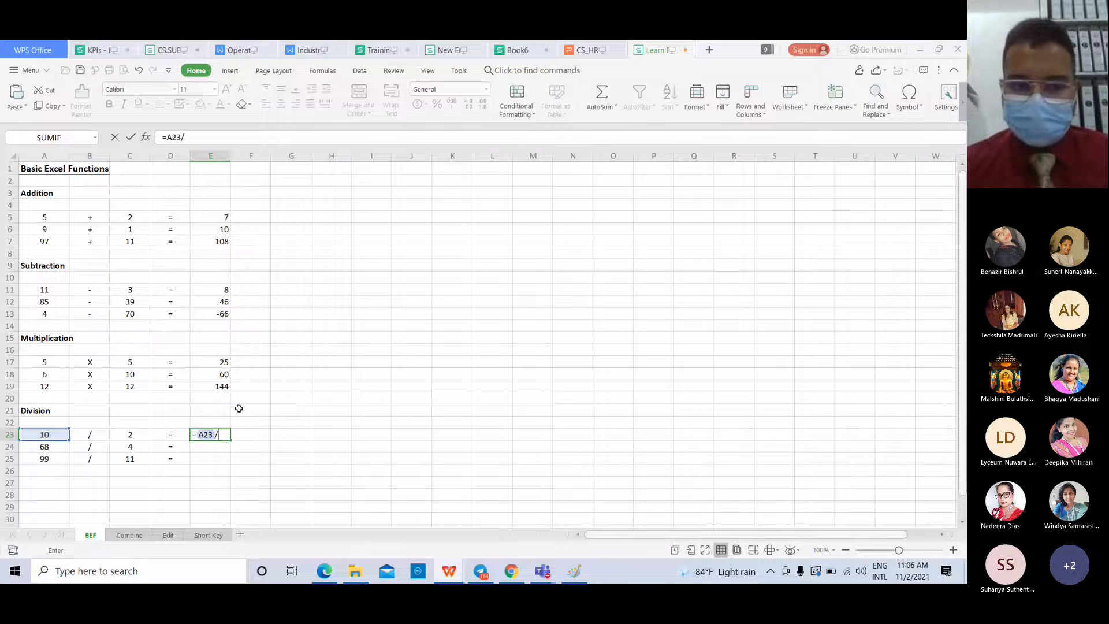
click(138, 435)
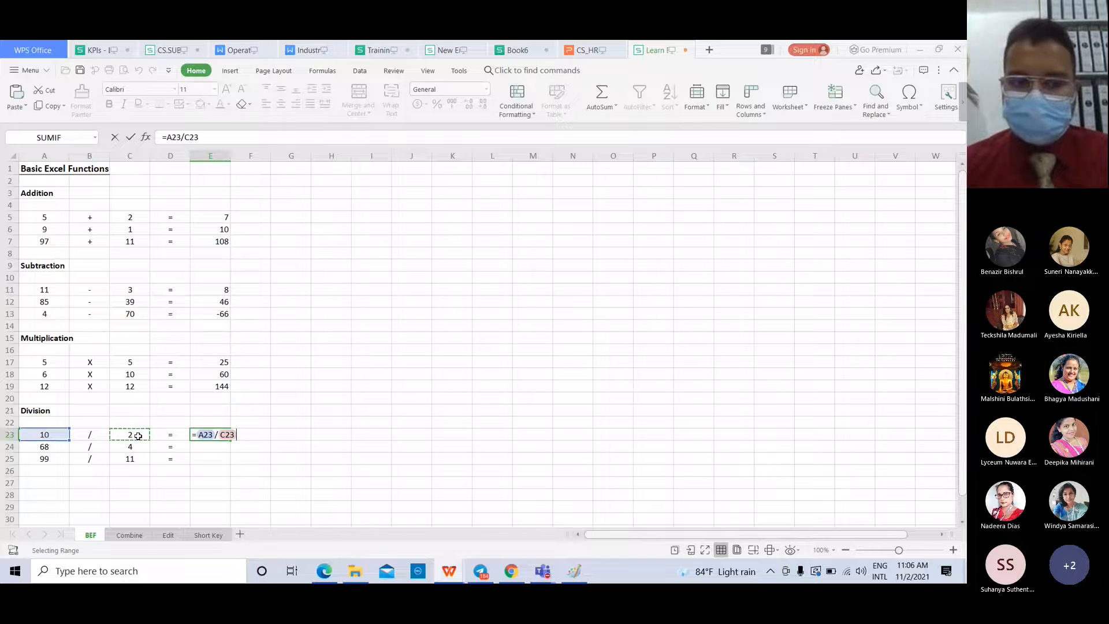
key(Return)
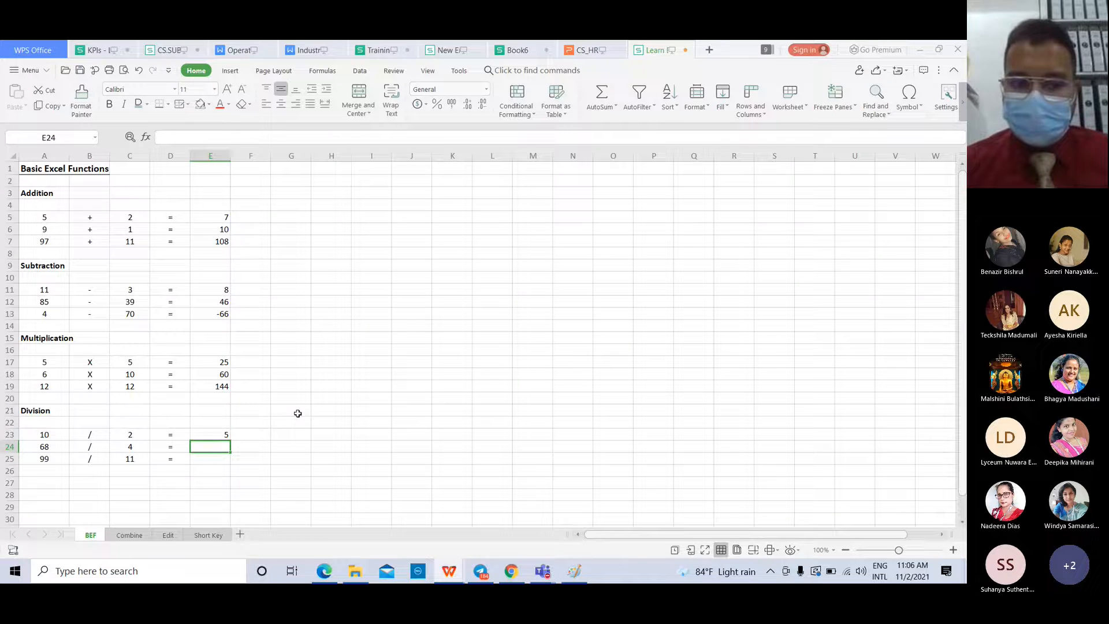
click(224, 436)
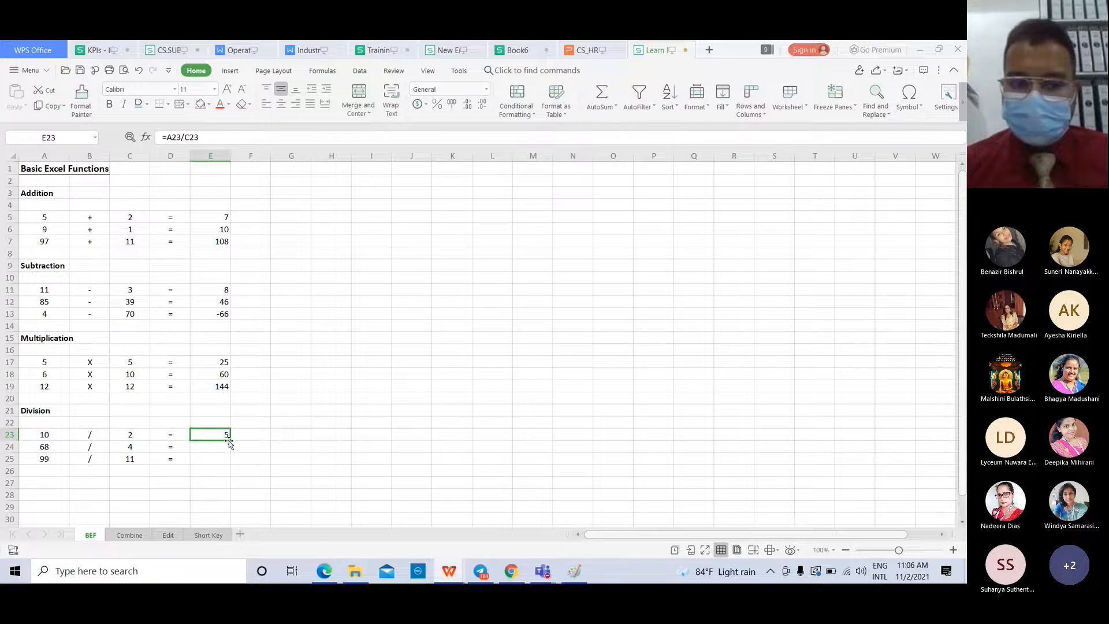
drag(230, 440, 231, 461)
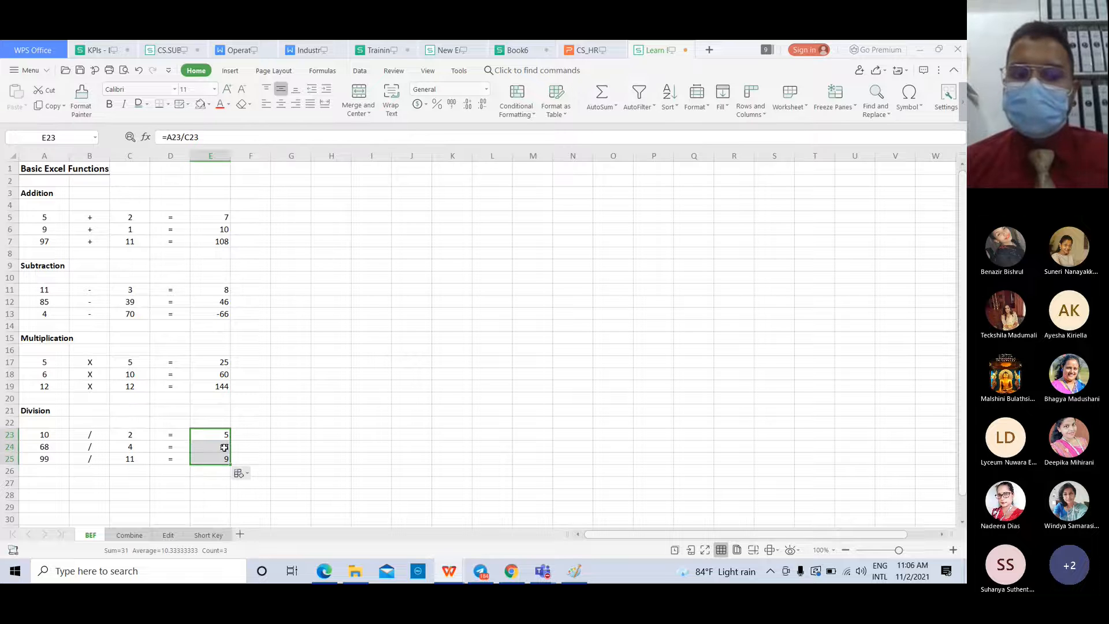
click(297, 410)
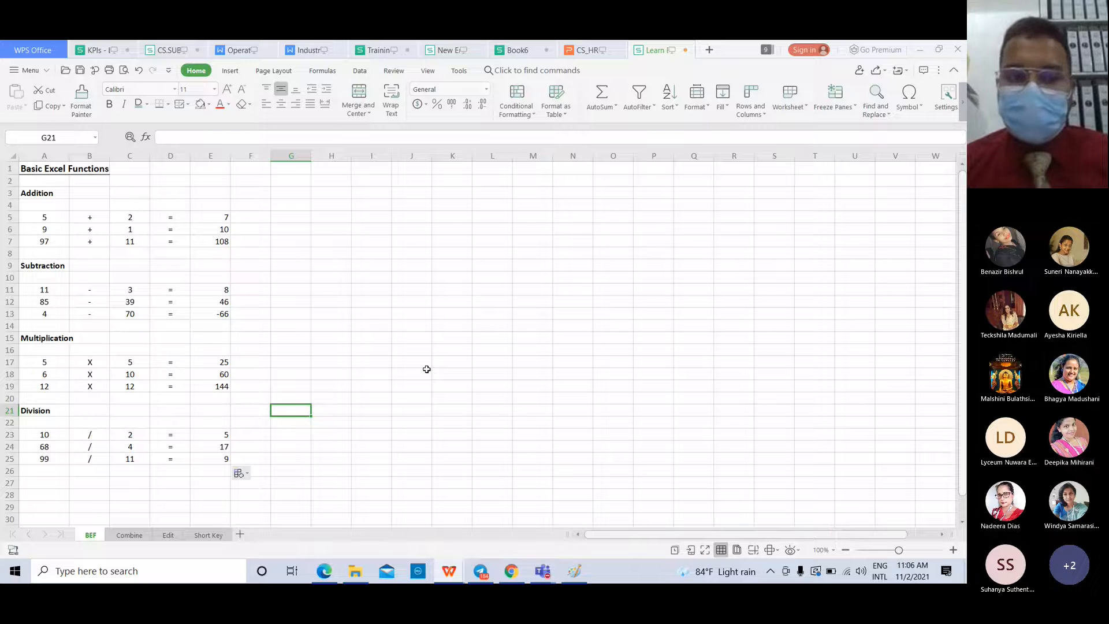
- Make the last answer of each section bold, in cells E7, E13, E19 and E25
click(267, 227)
click(278, 222)
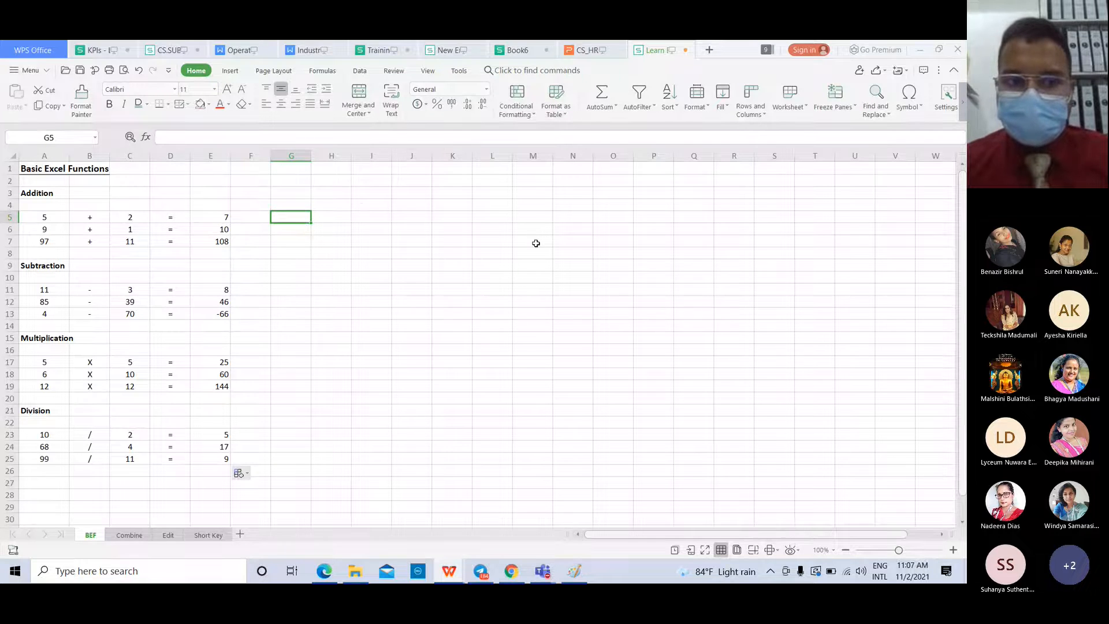
click(218, 243)
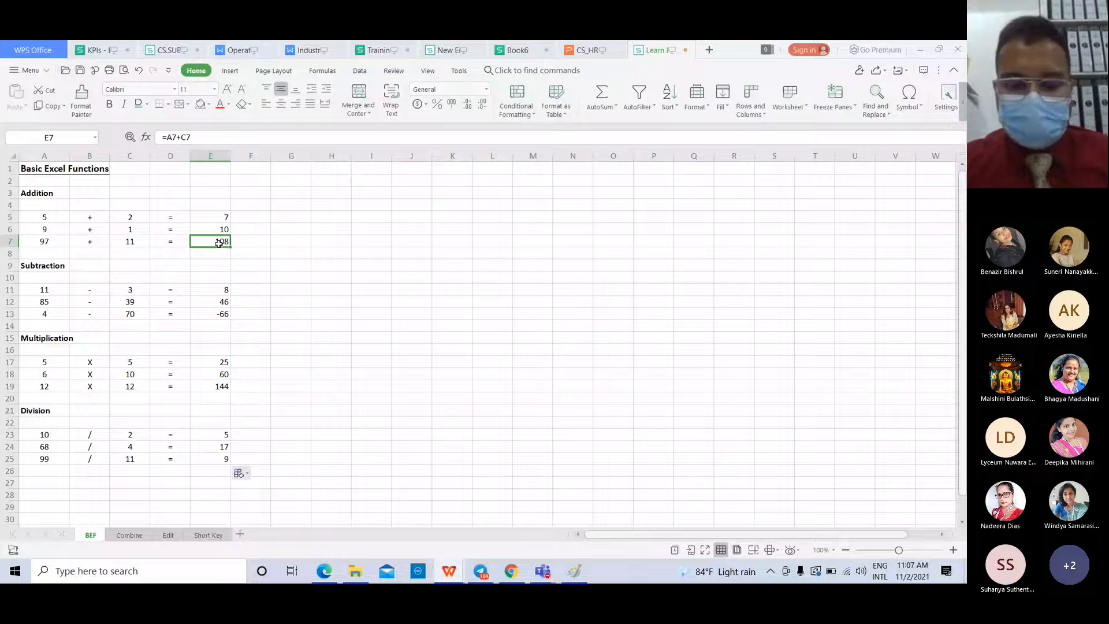
click(212, 313)
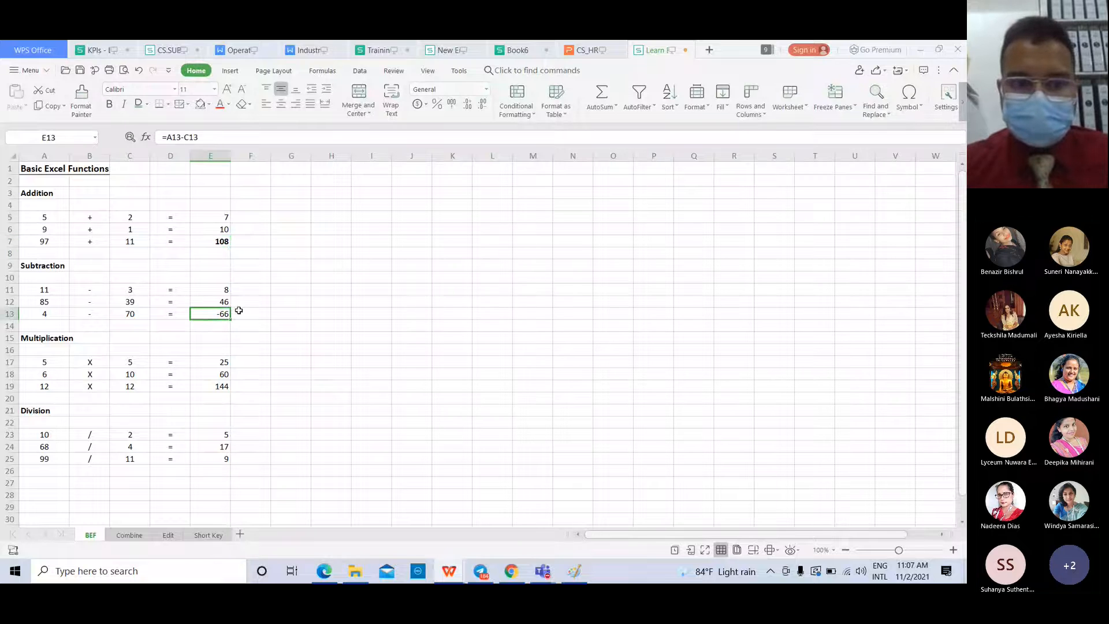
key(ctrl+b)
click(218, 386)
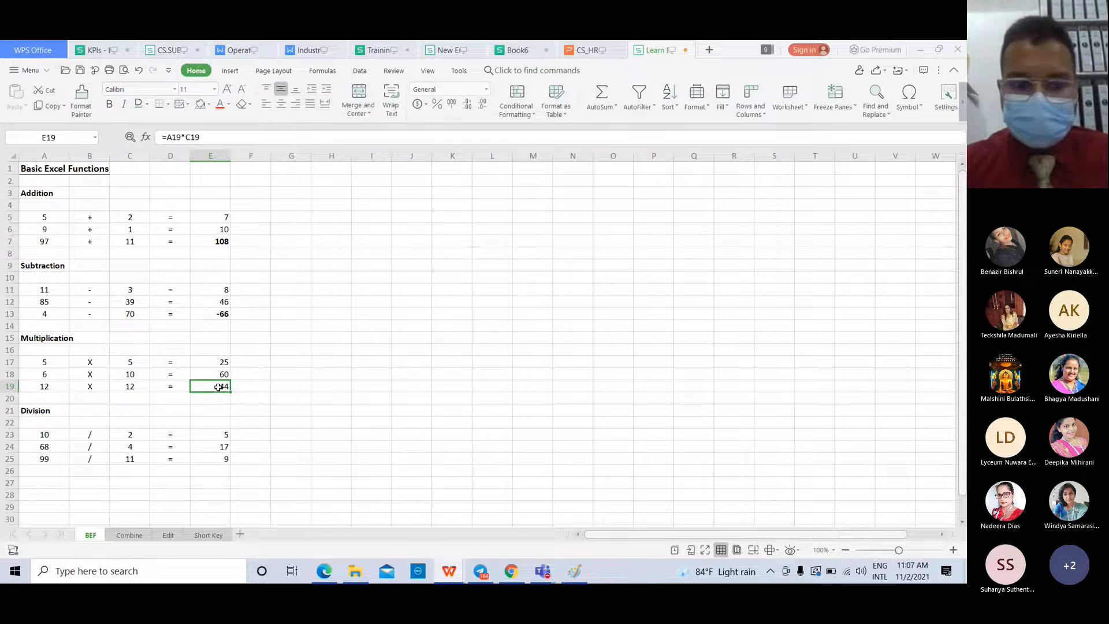
key(ctrl+b)
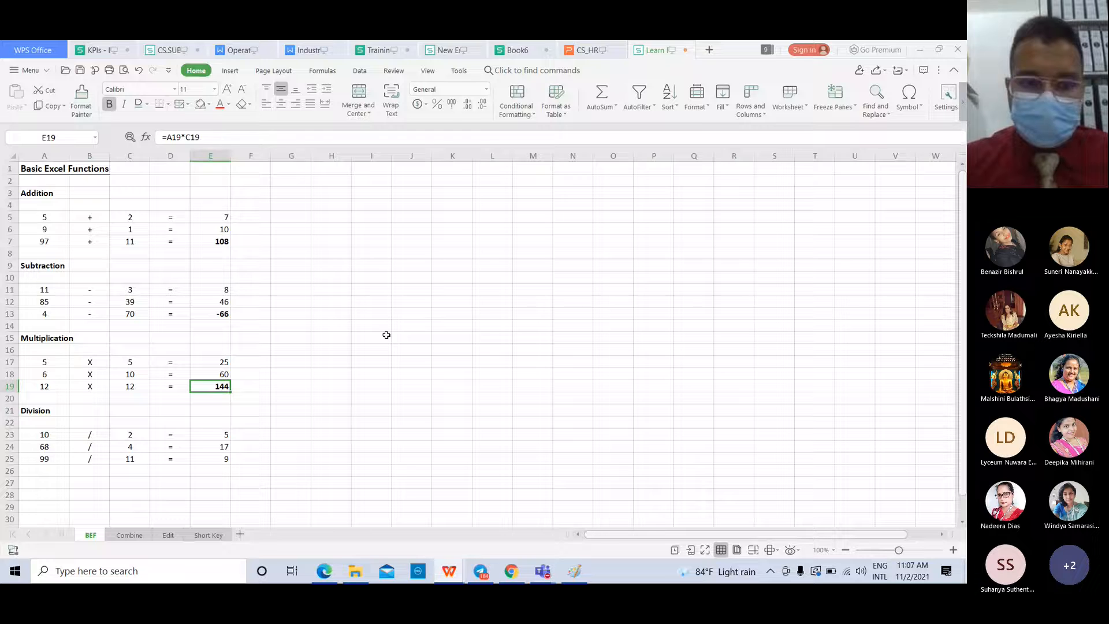
click(223, 459)
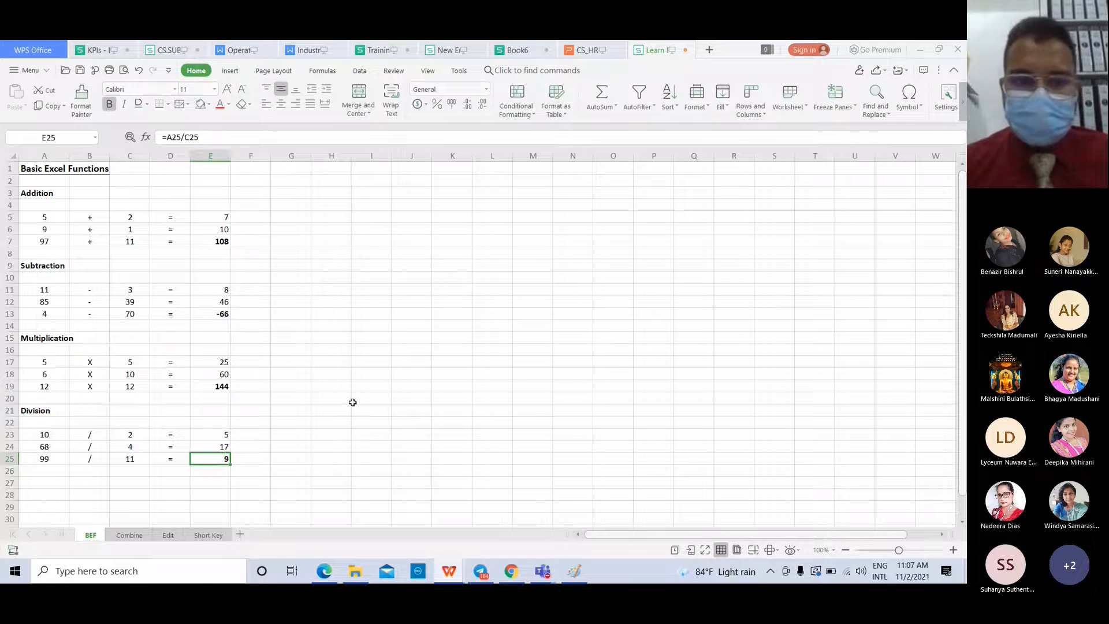
click(305, 218)
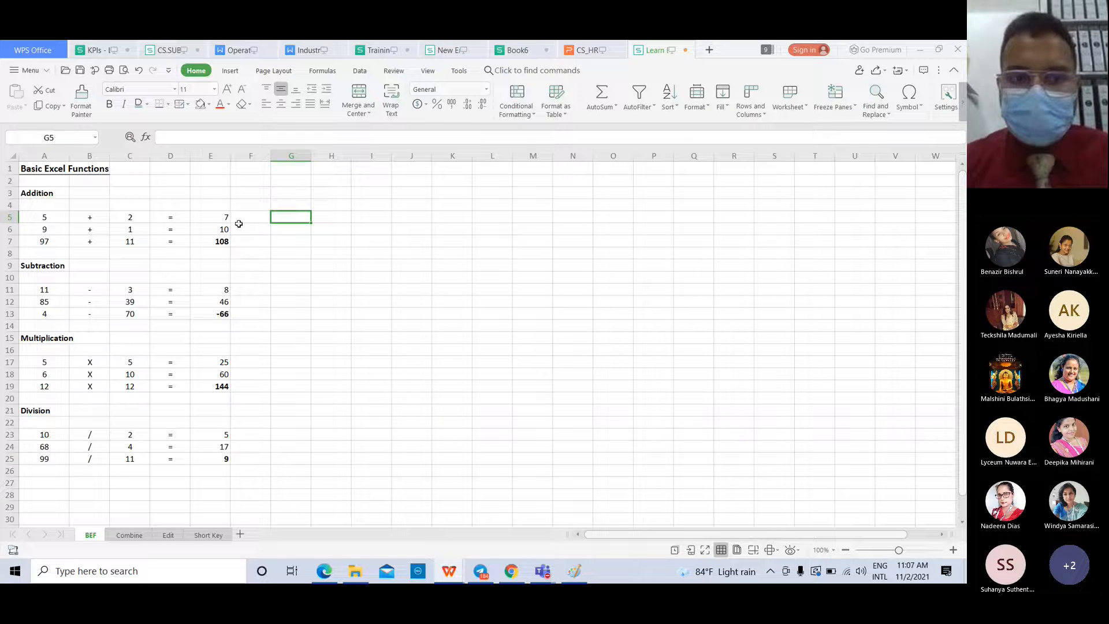
click(217, 238)
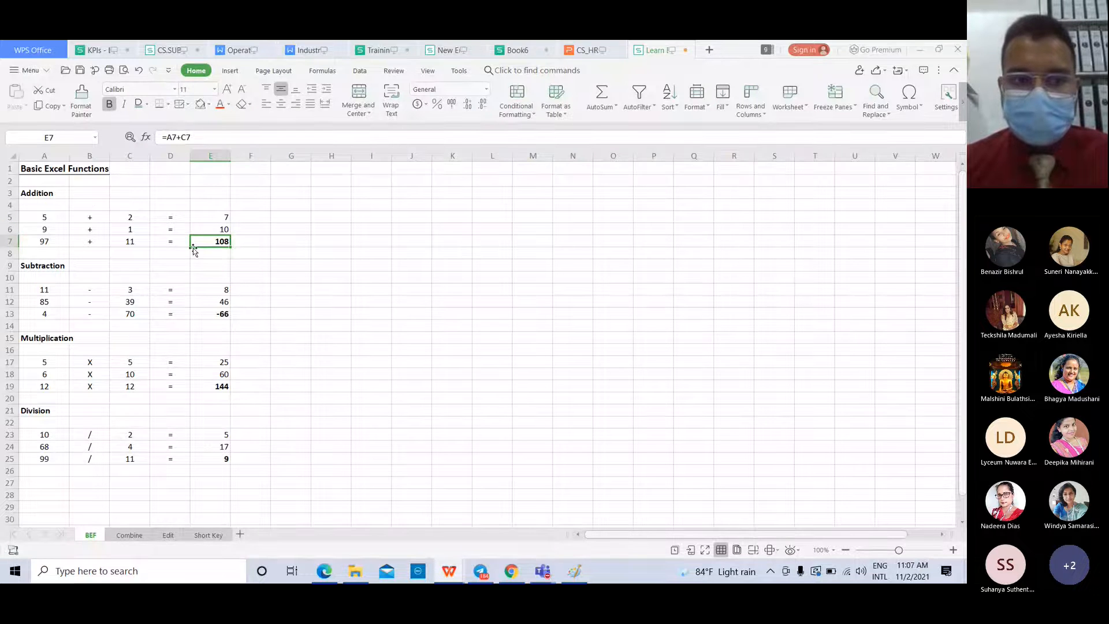
click(215, 315)
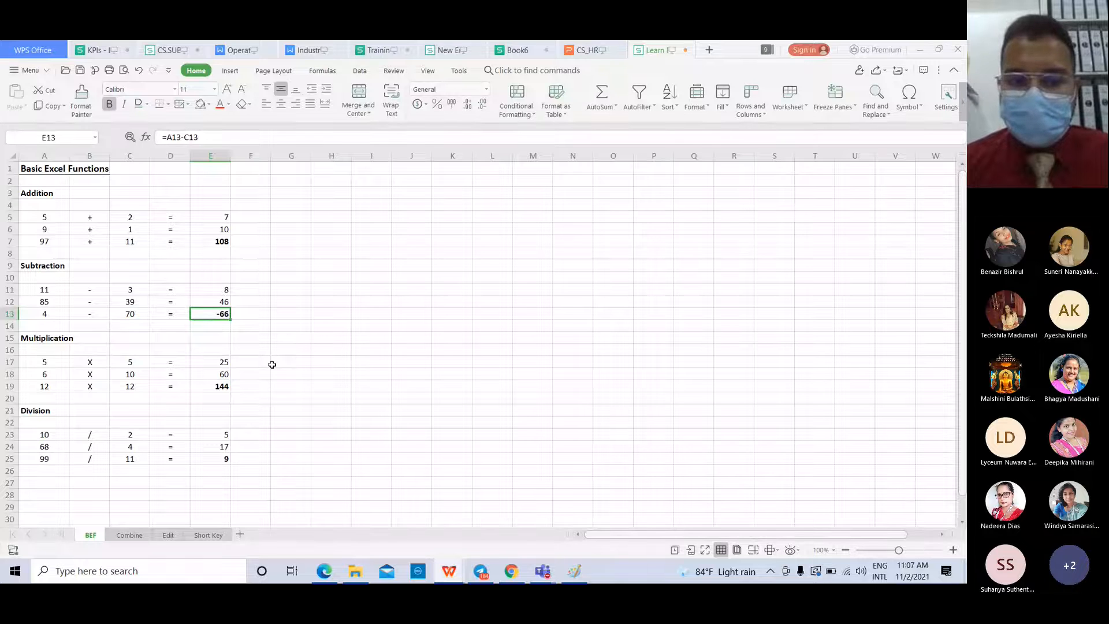
click(226, 374)
click(214, 460)
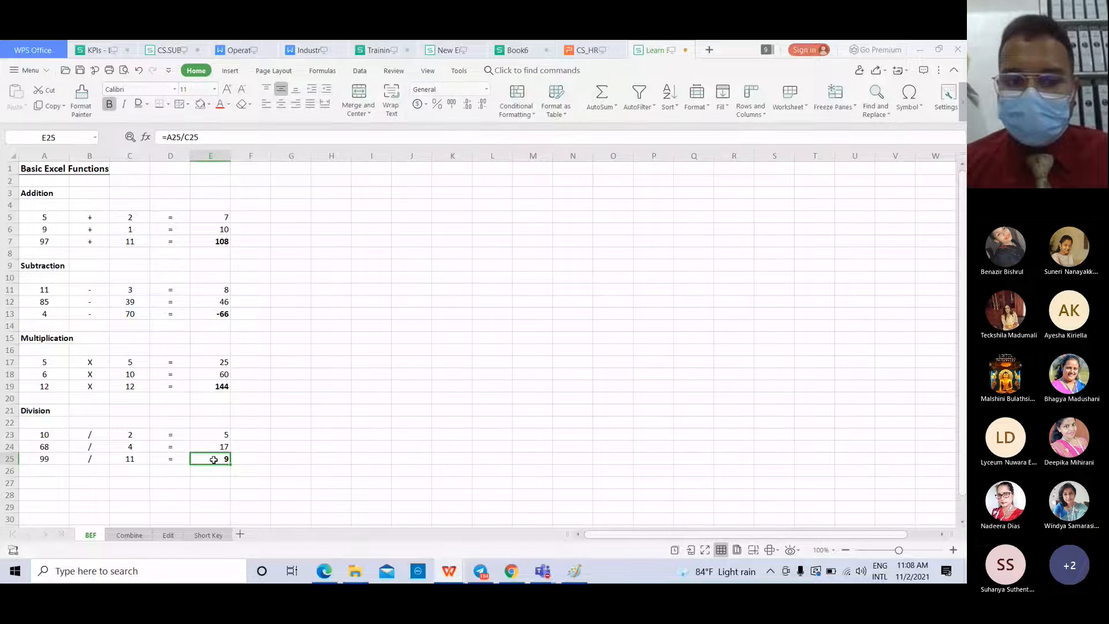
- Start a formula in cell G5 that adds E7 and E13 in brackets and subtracts E19, as =(E7+E13)-E19
click(294, 216)
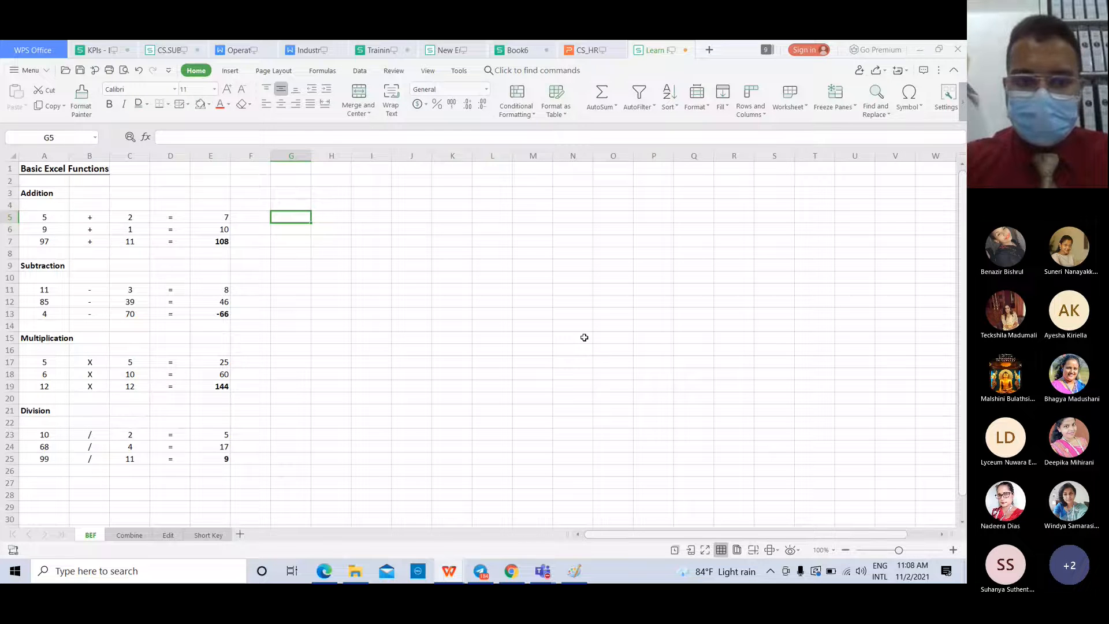
text(=)
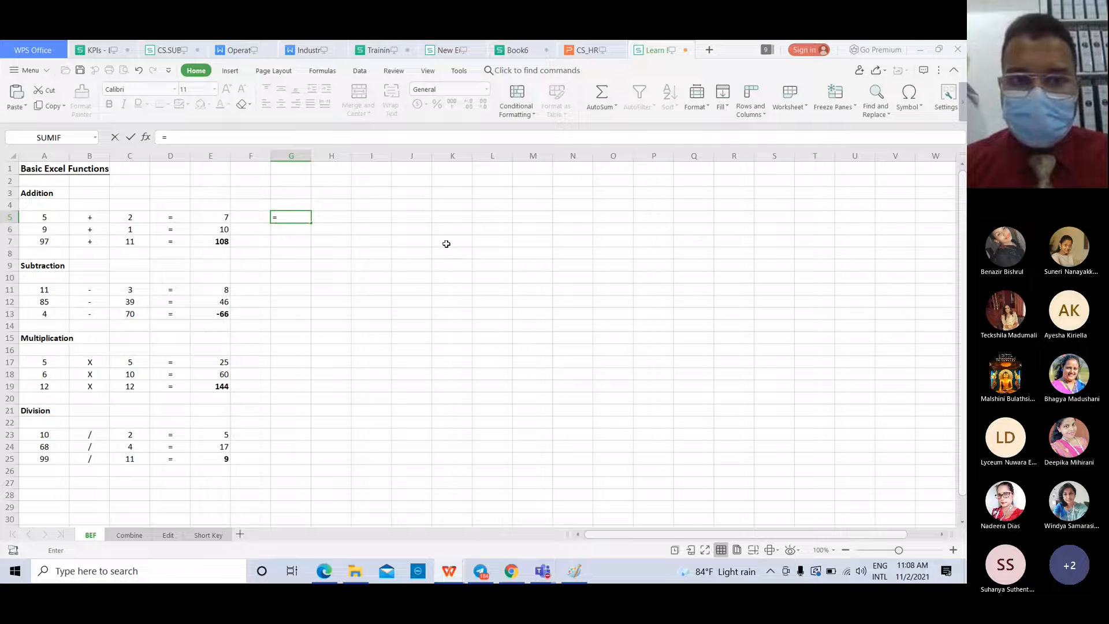
text(()
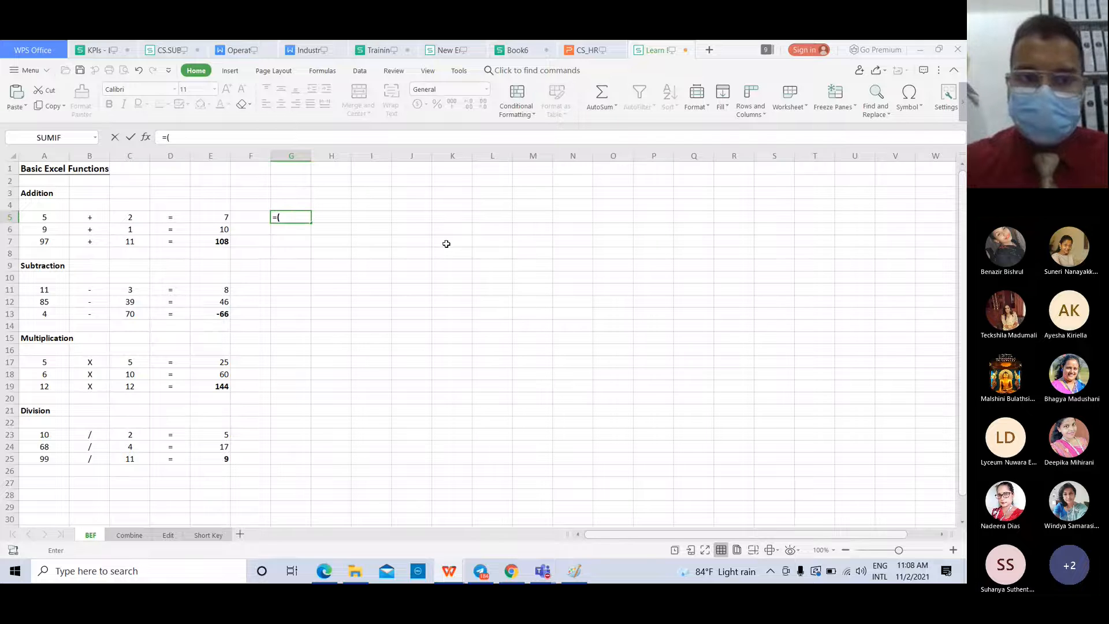
click(221, 241)
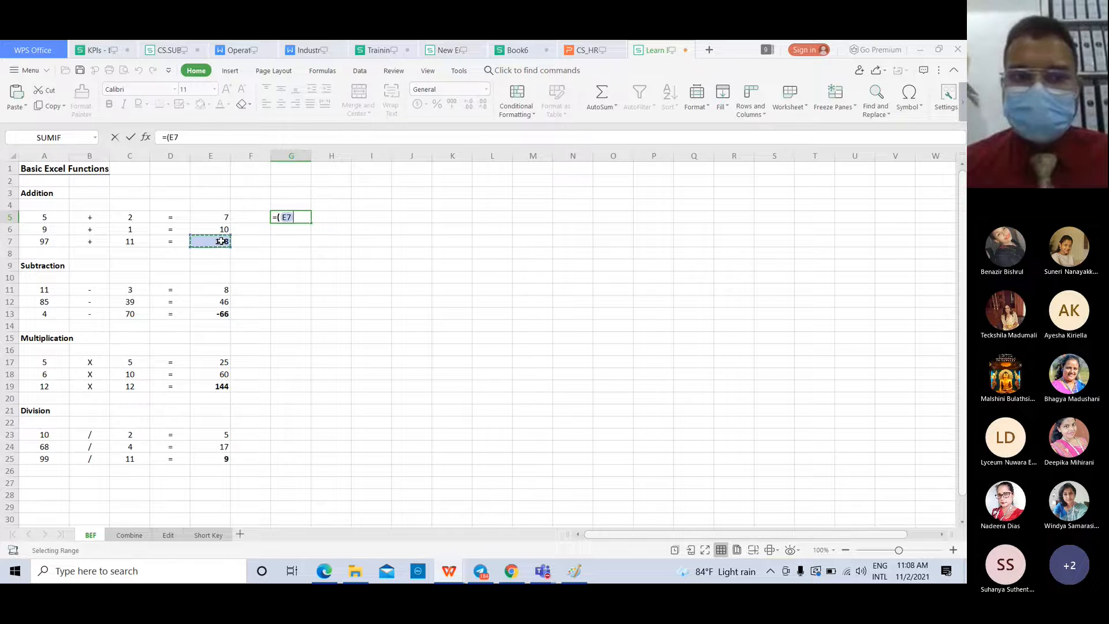
text(+)
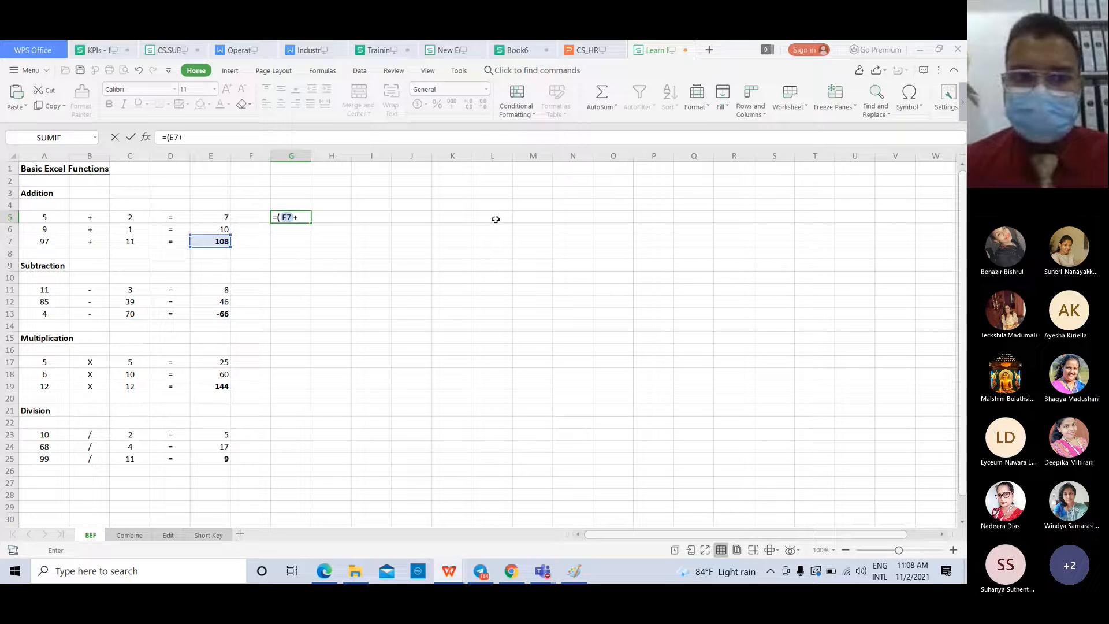
click(223, 312)
text())
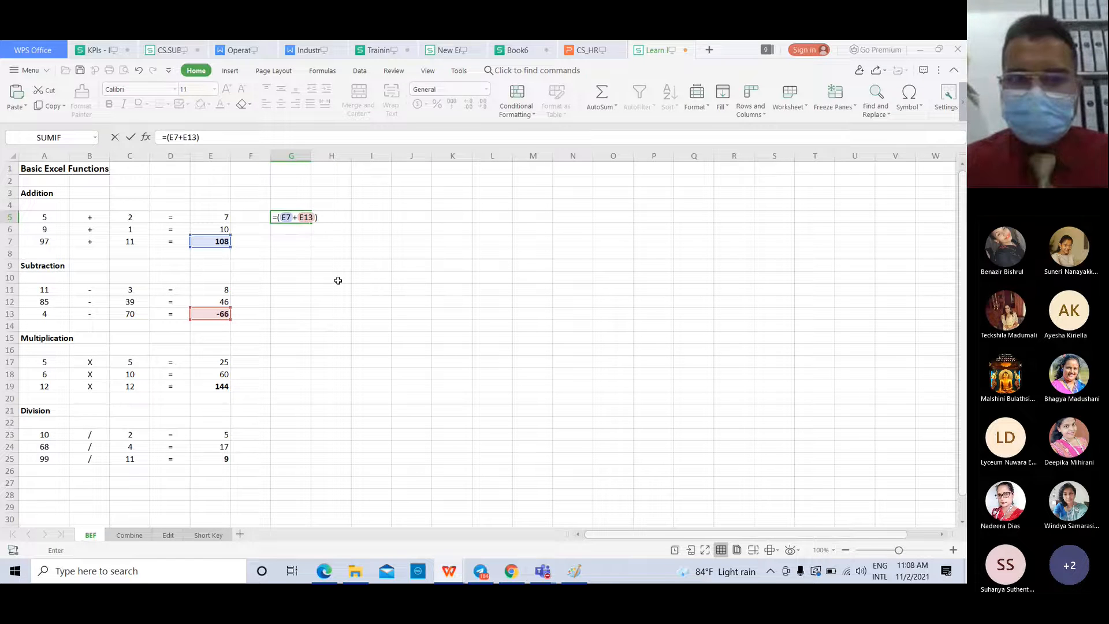
text(-)
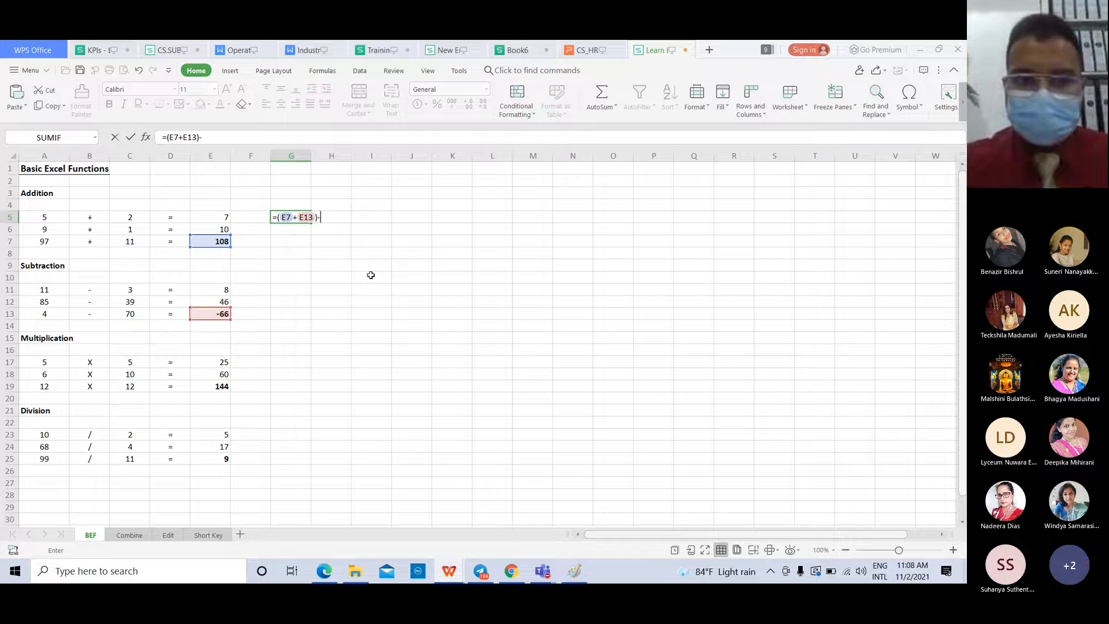
click(225, 387)
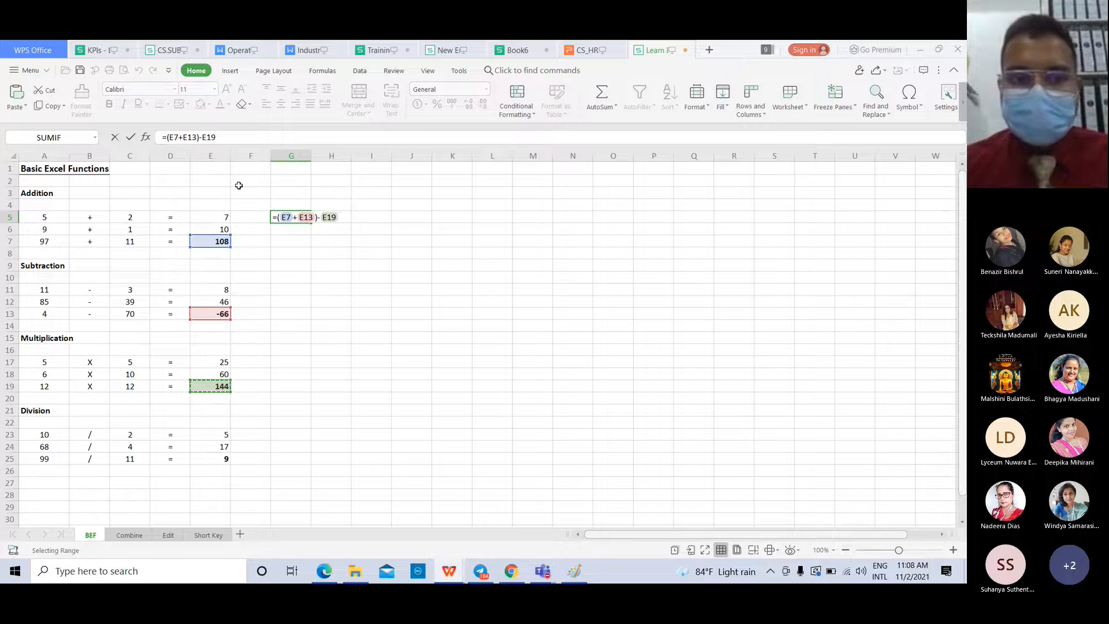
- Wrap the G5 expression in outer brackets and divide it by E25, entering =((E7+E13)-E19)/E25
click(169, 138)
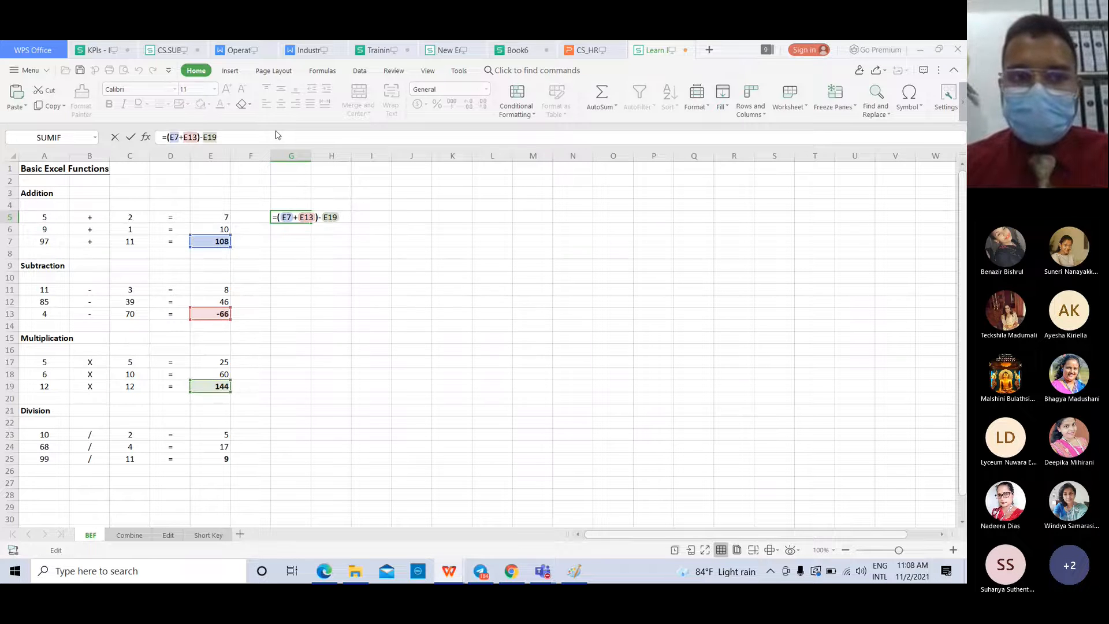
key(Left)
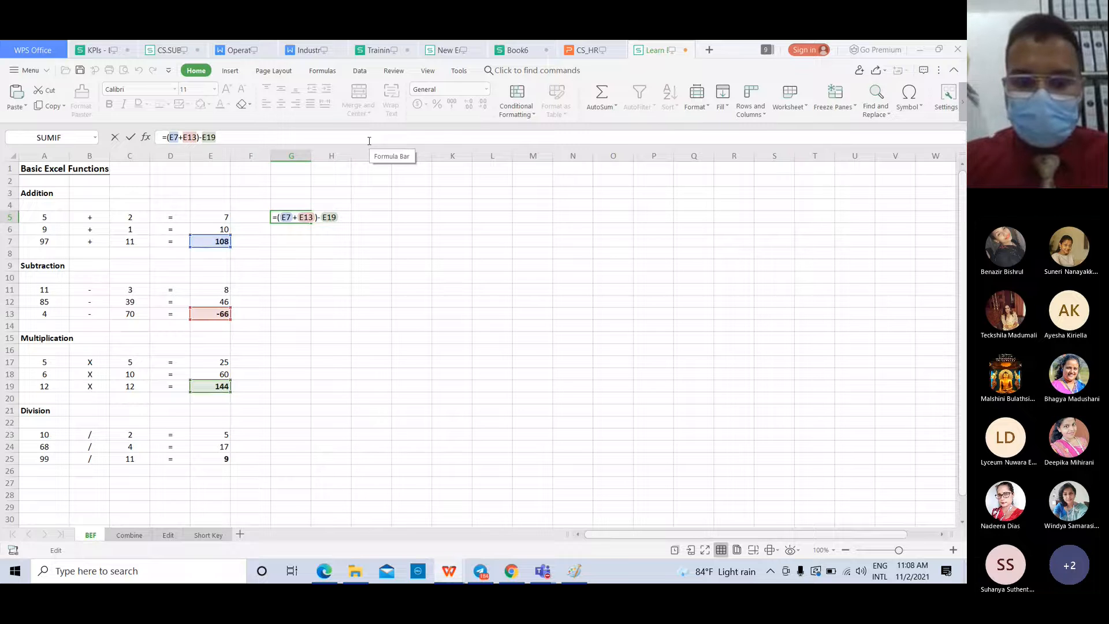
text(()
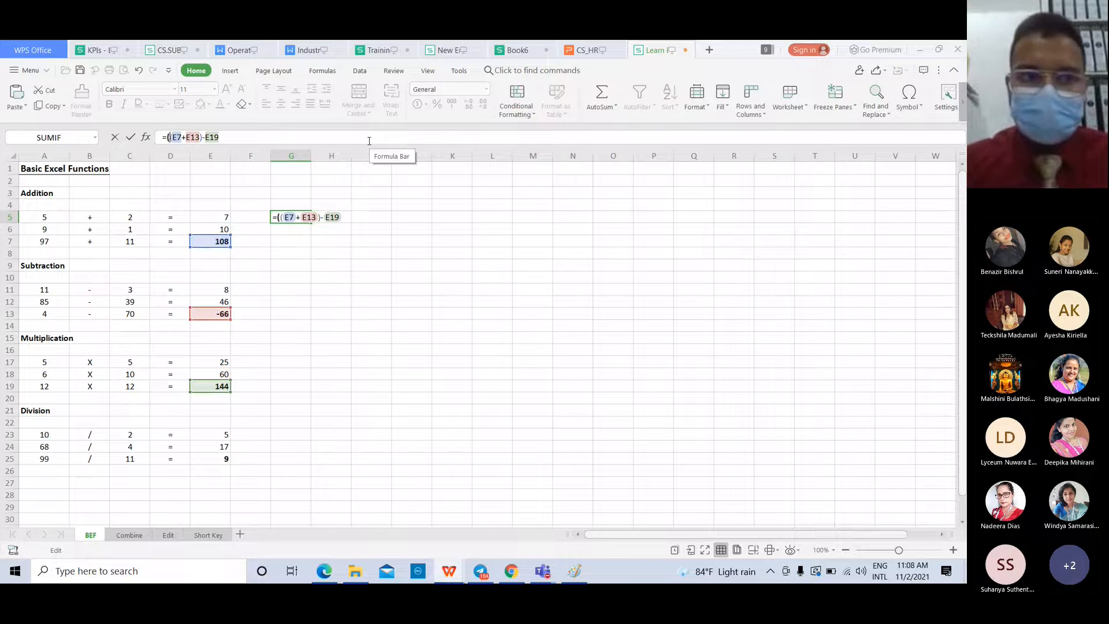
click(261, 137)
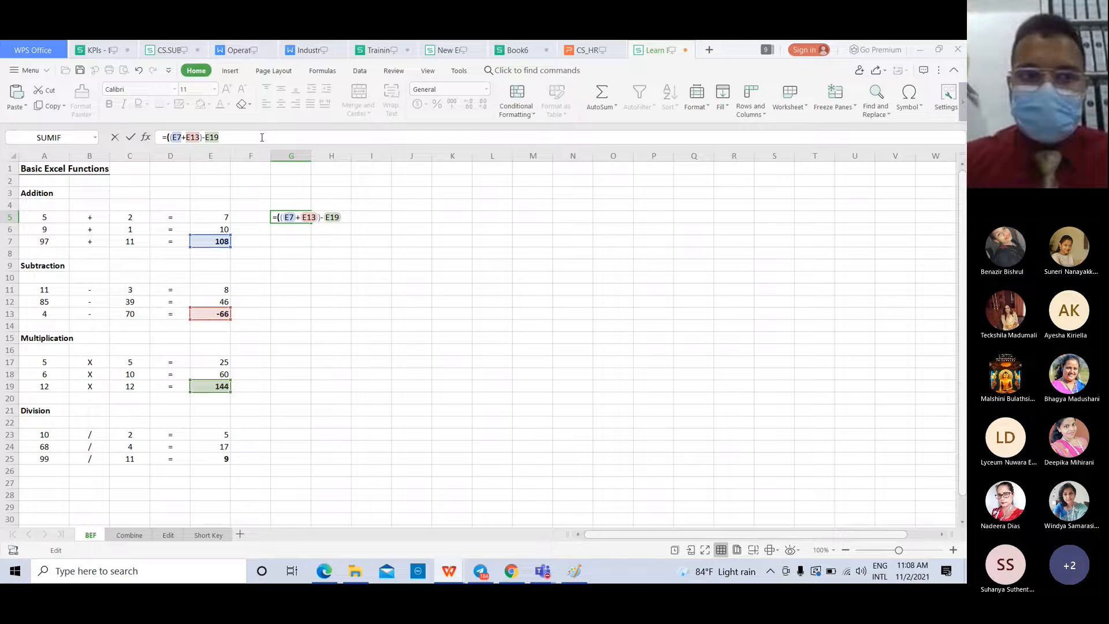
text())
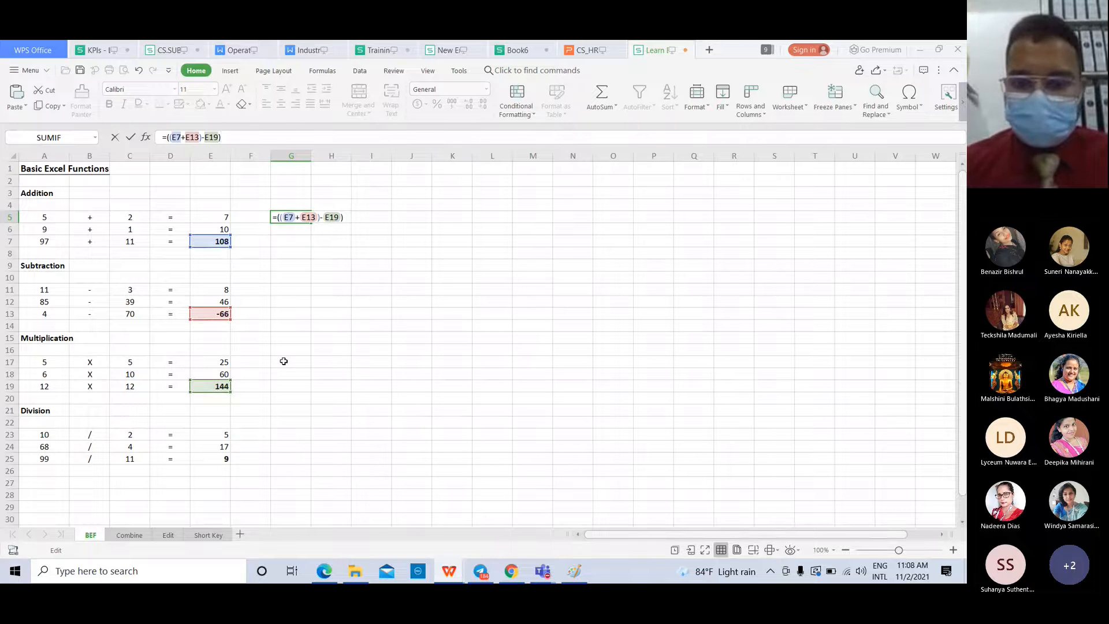
text(/)
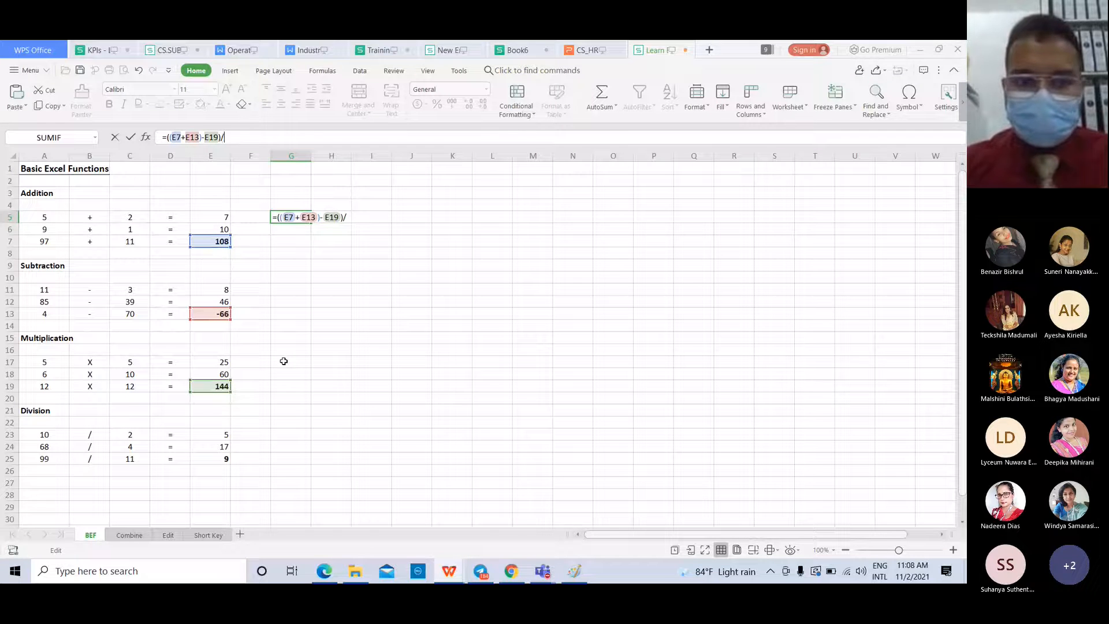
click(218, 457)
key(Return)
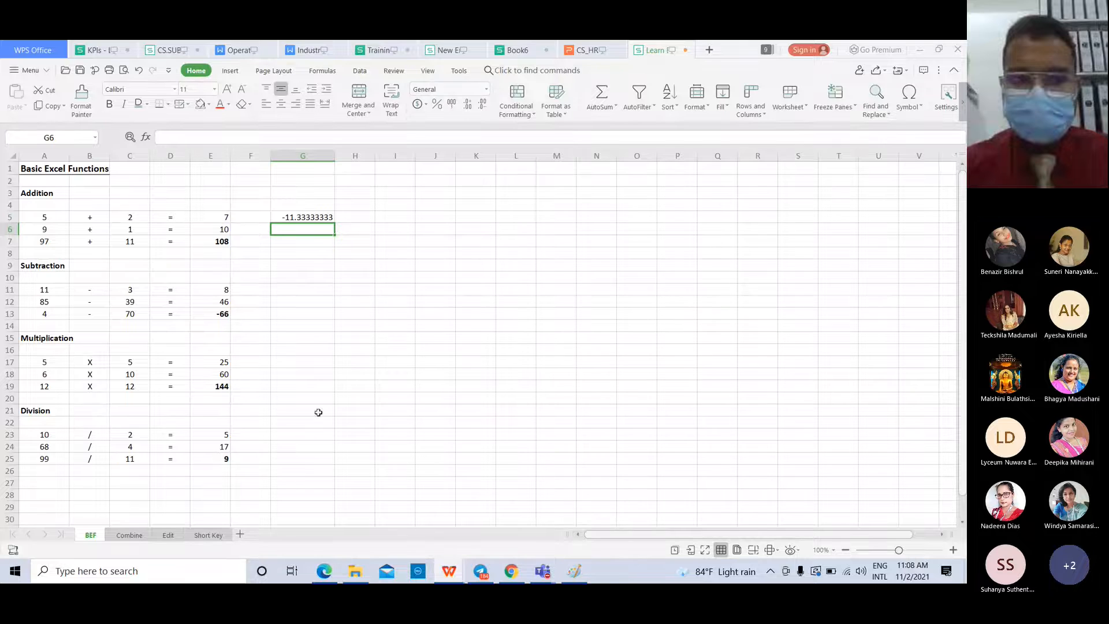
- Examine the combined formula in G5, highlighting its inner bracket E7+E13, and leave the cell
click(318, 212)
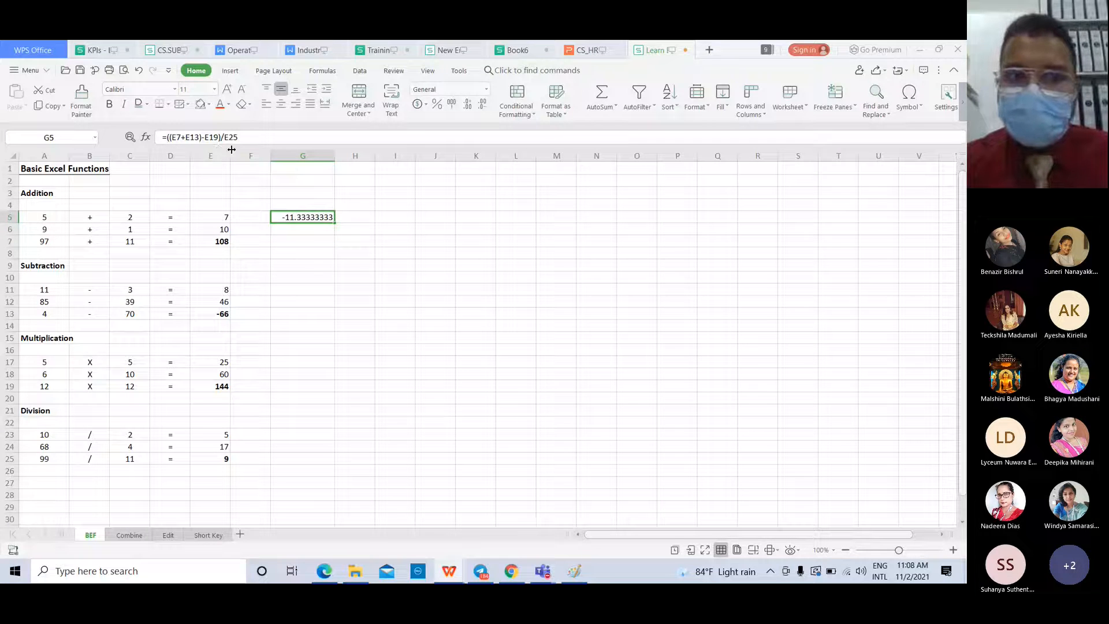
double_click(177, 138)
drag(182, 138, 201, 138)
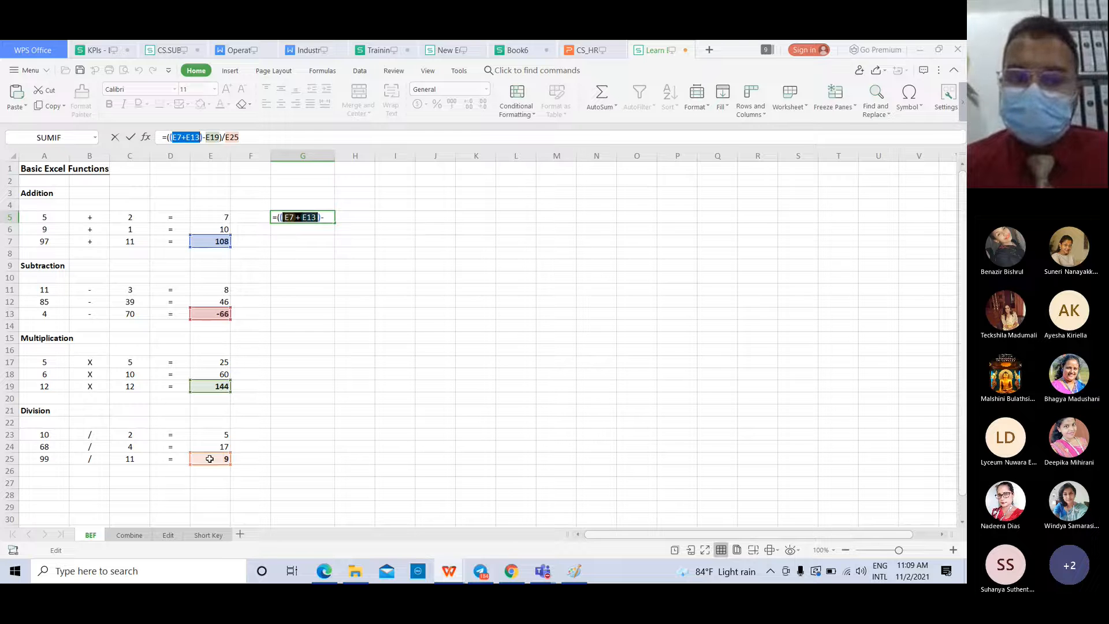
click(268, 132)
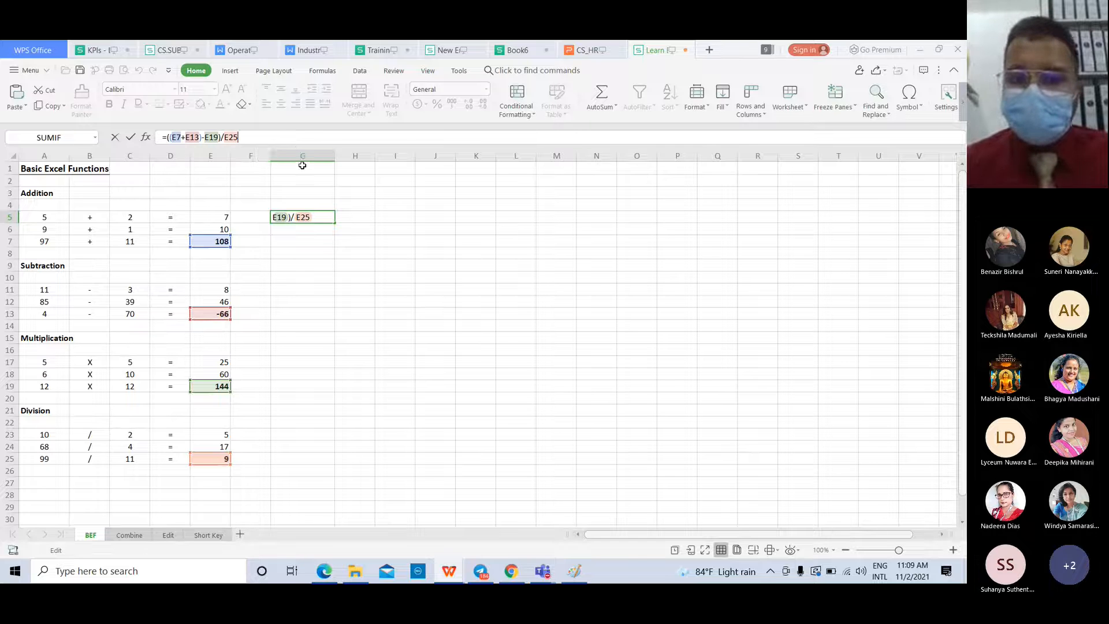
key(Return)
click(310, 212)
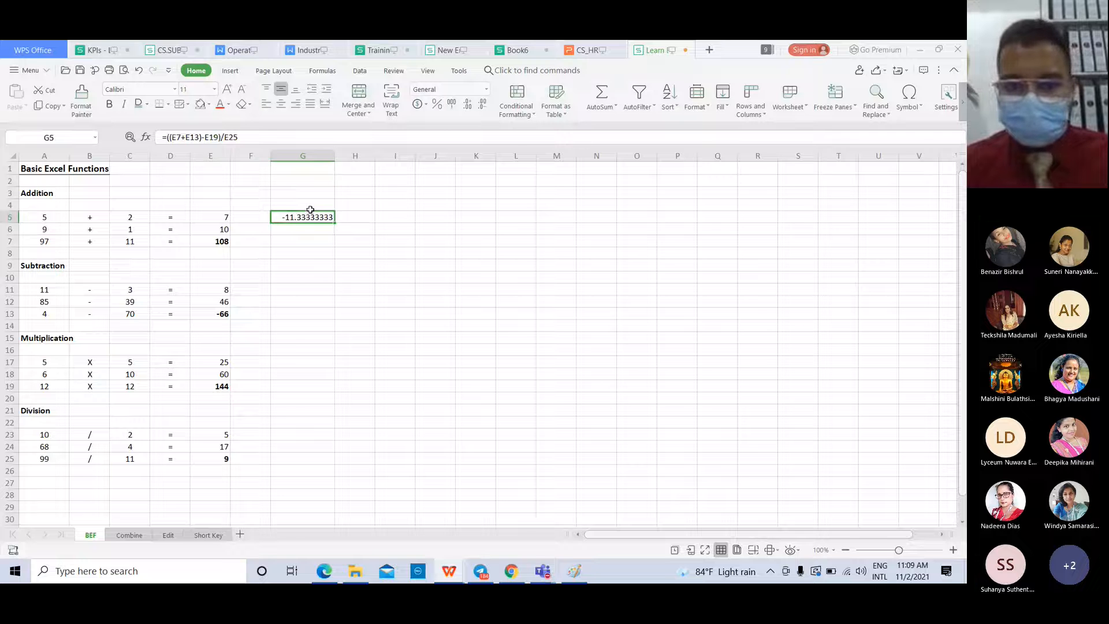
key(Up)
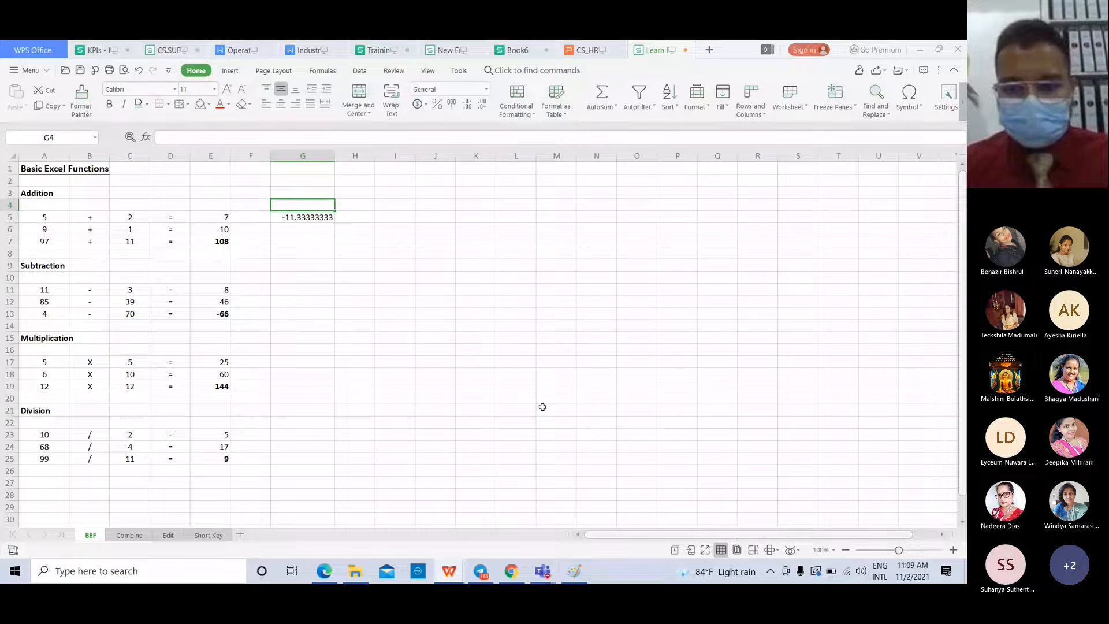
- Switch to the Microsoft Teams meeting window to check it and return to the BEF worksheet
click(856, 489)
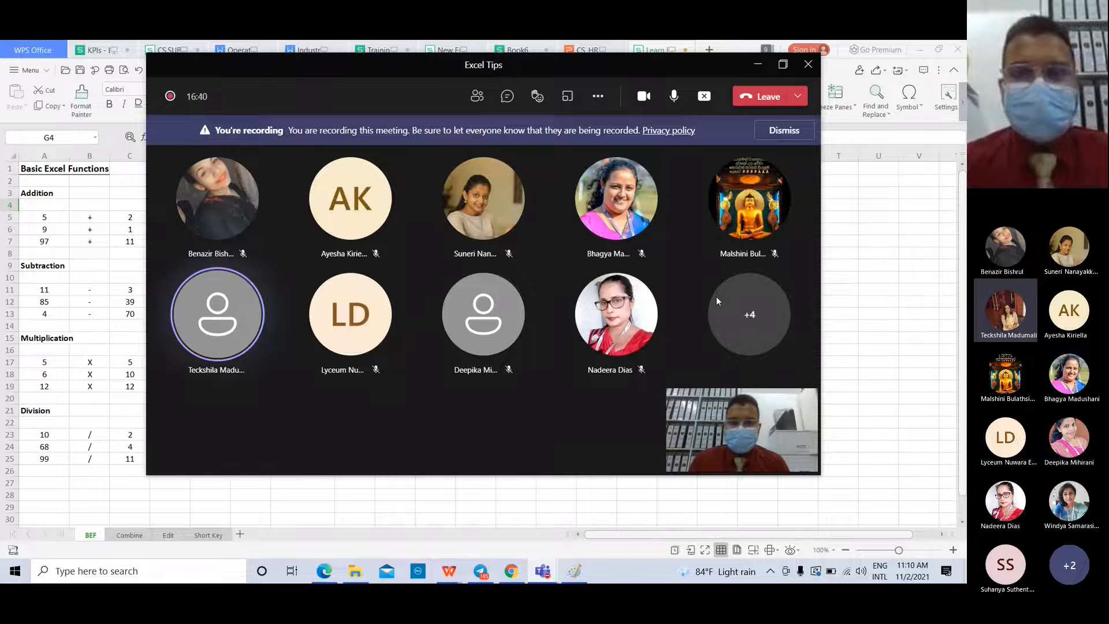
click(761, 69)
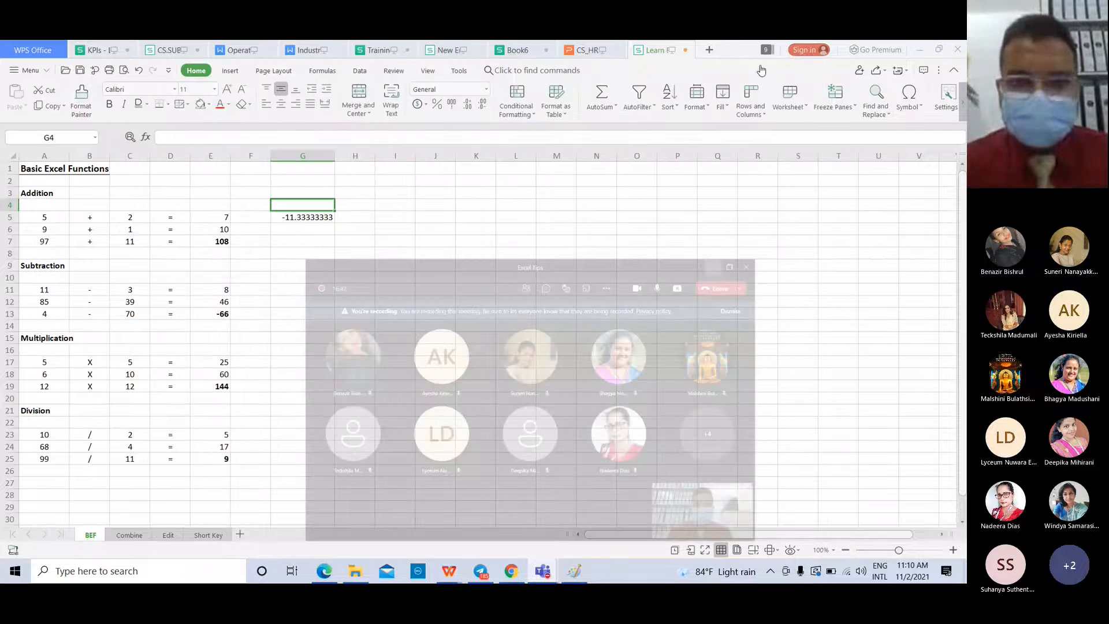
click(367, 194)
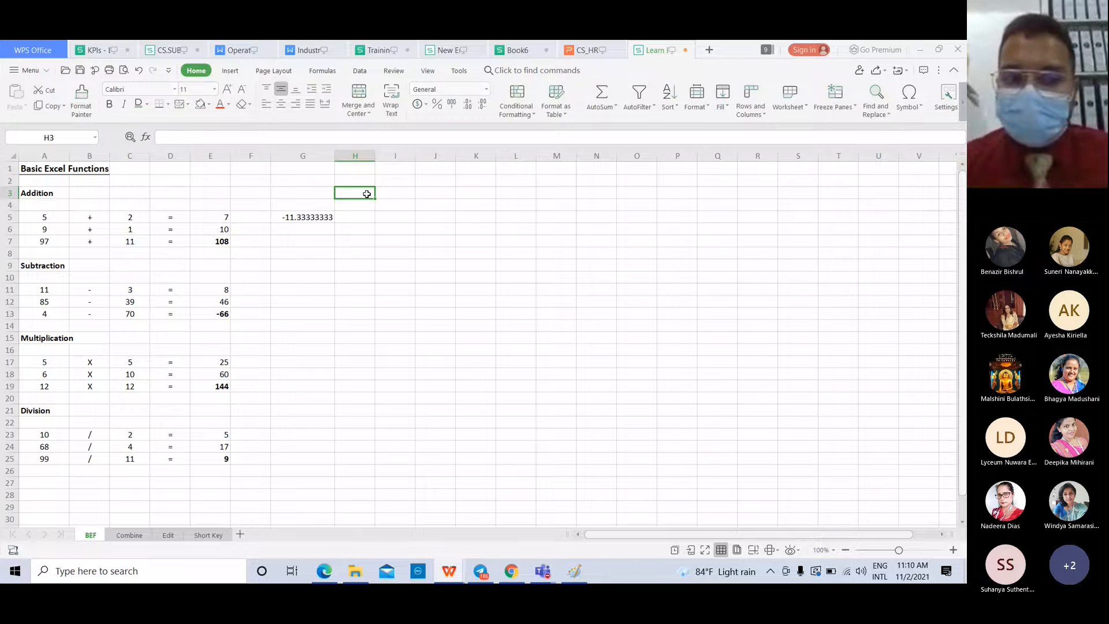
- Open the Combine sheet and select the first empty Full Name cell, D4
click(129, 534)
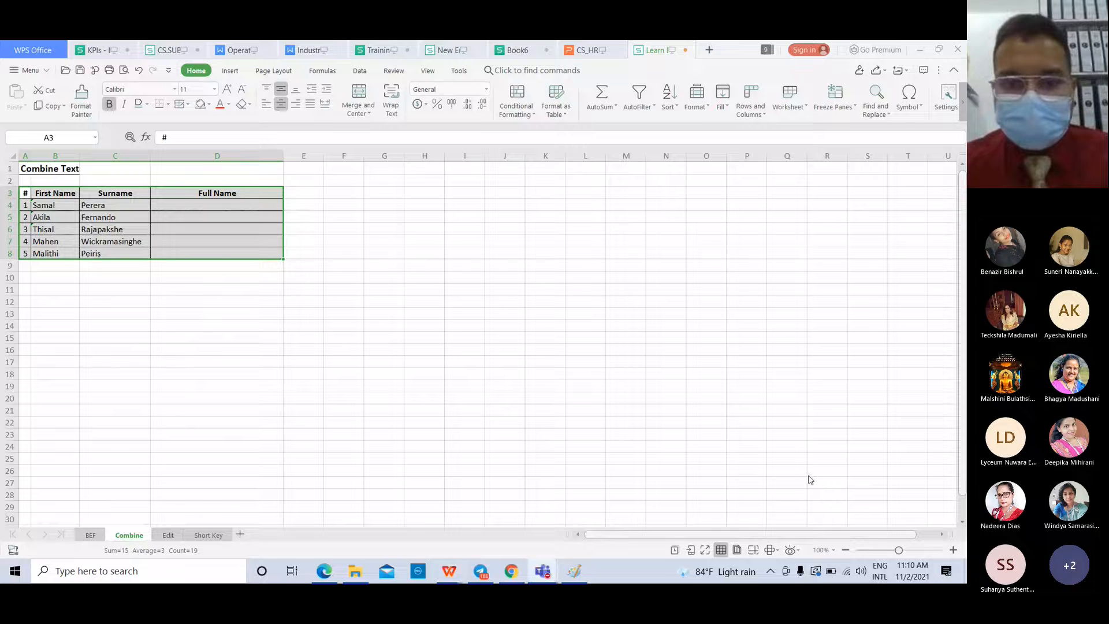
click(871, 497)
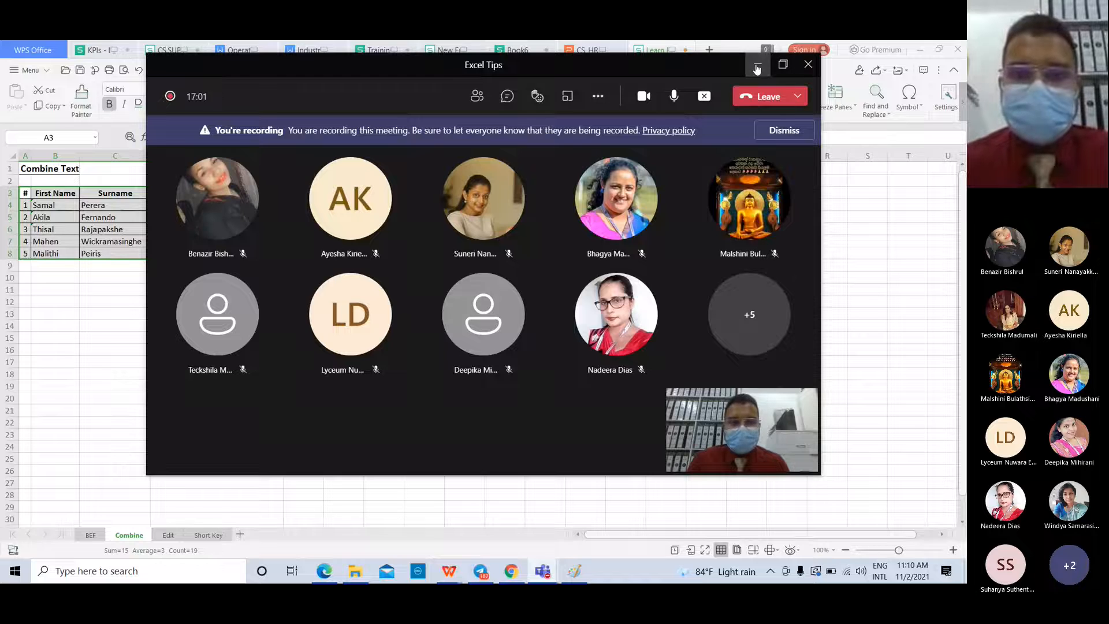
click(758, 67)
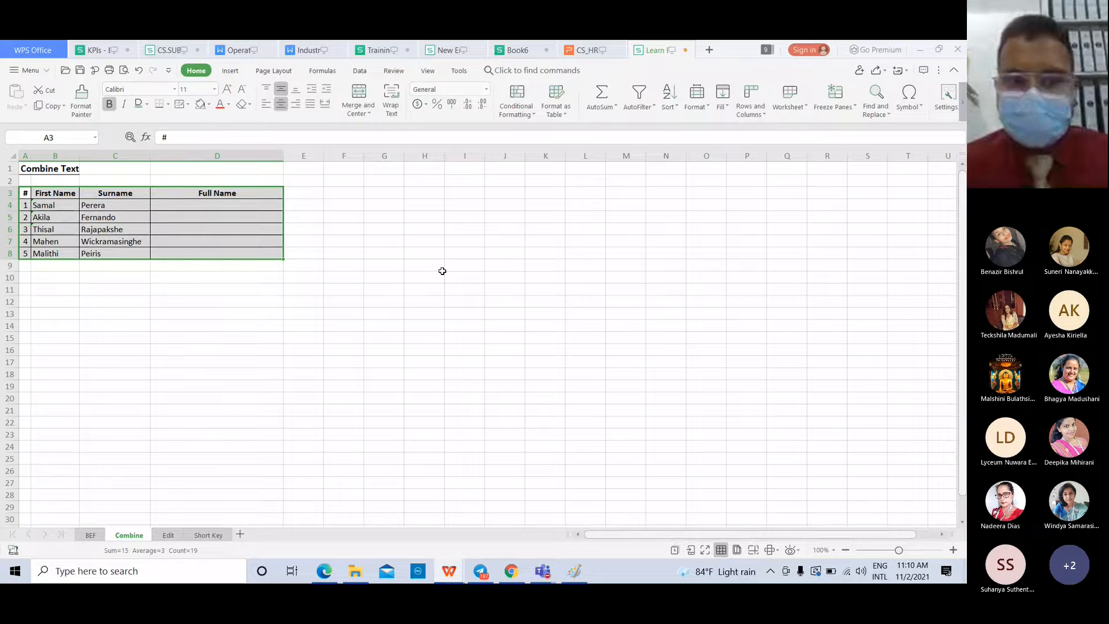
click(155, 230)
click(174, 312)
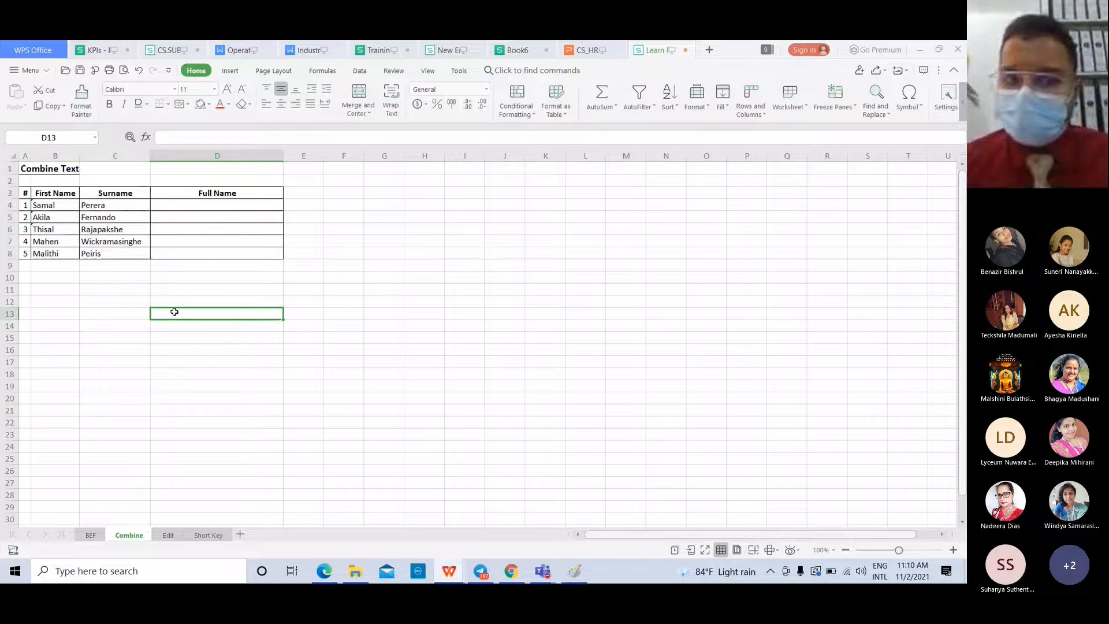
click(227, 206)
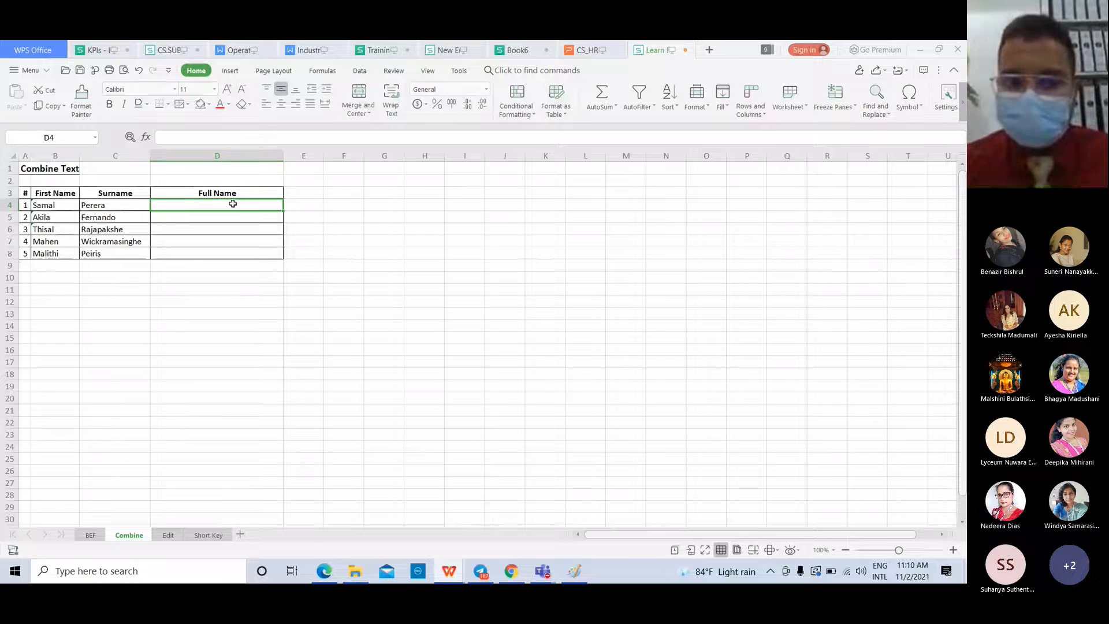
- Look through the BEF, Combine, Edit and Short Key sheets of the workbook
click(90, 535)
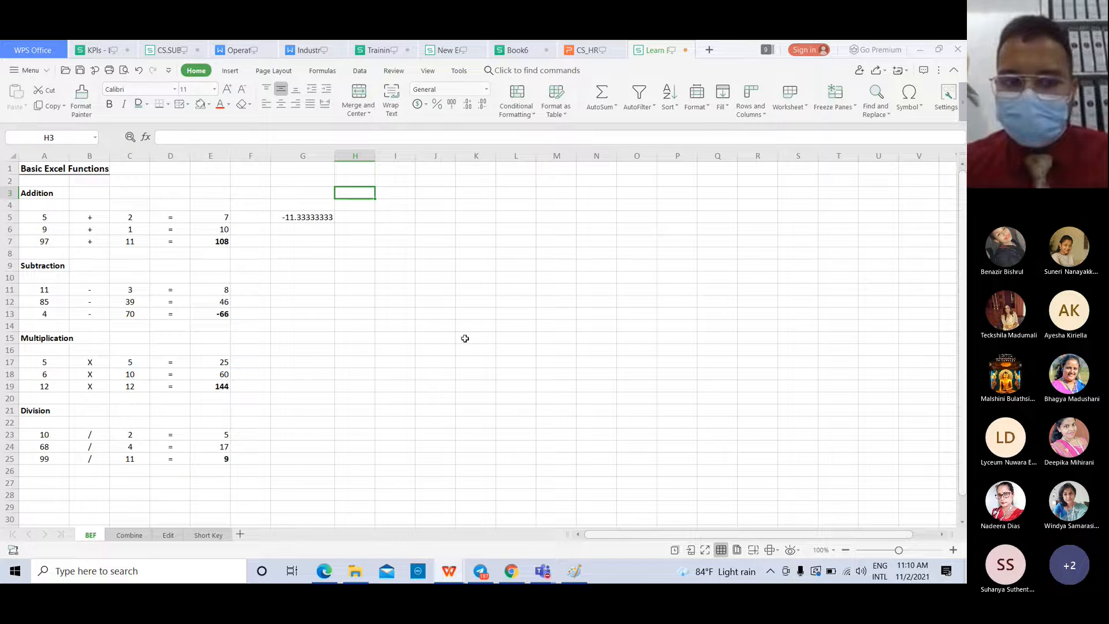
click(127, 535)
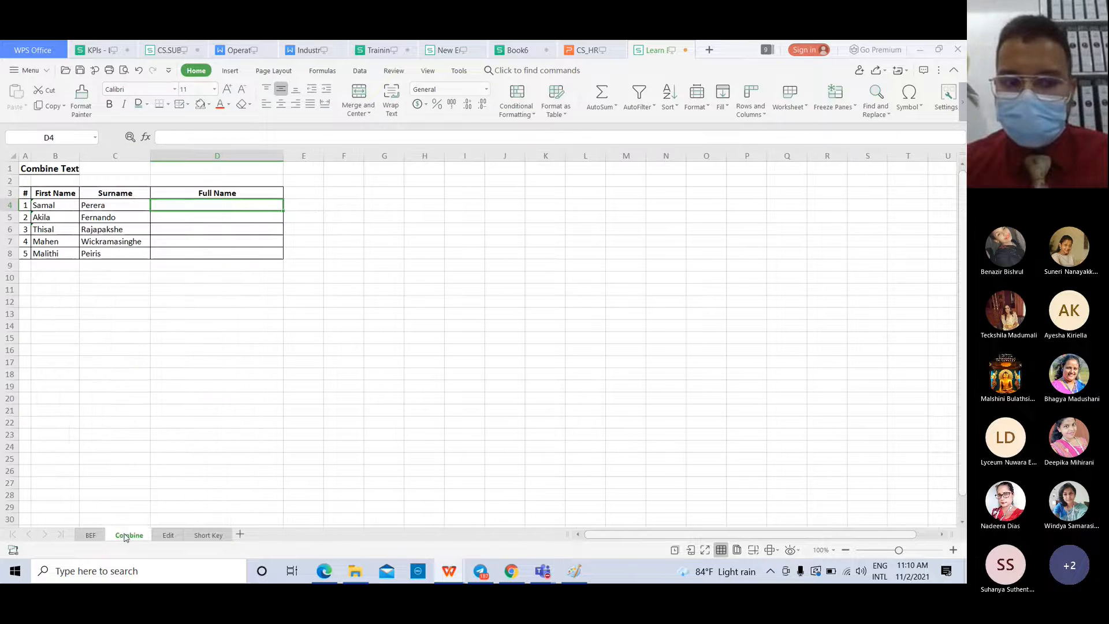
click(169, 537)
click(203, 536)
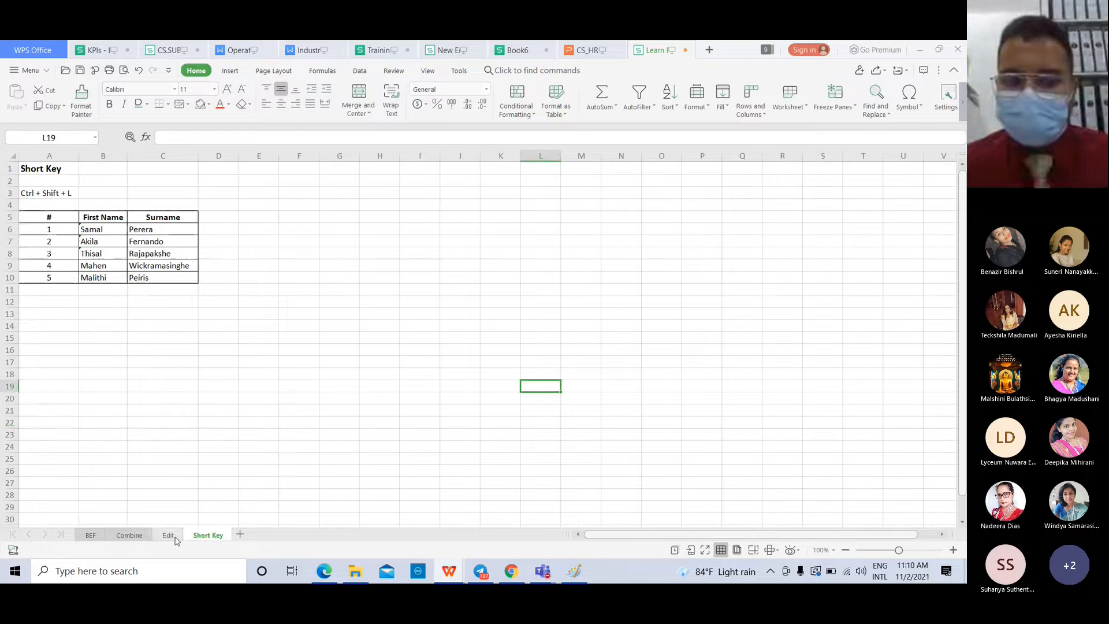
click(173, 536)
click(128, 536)
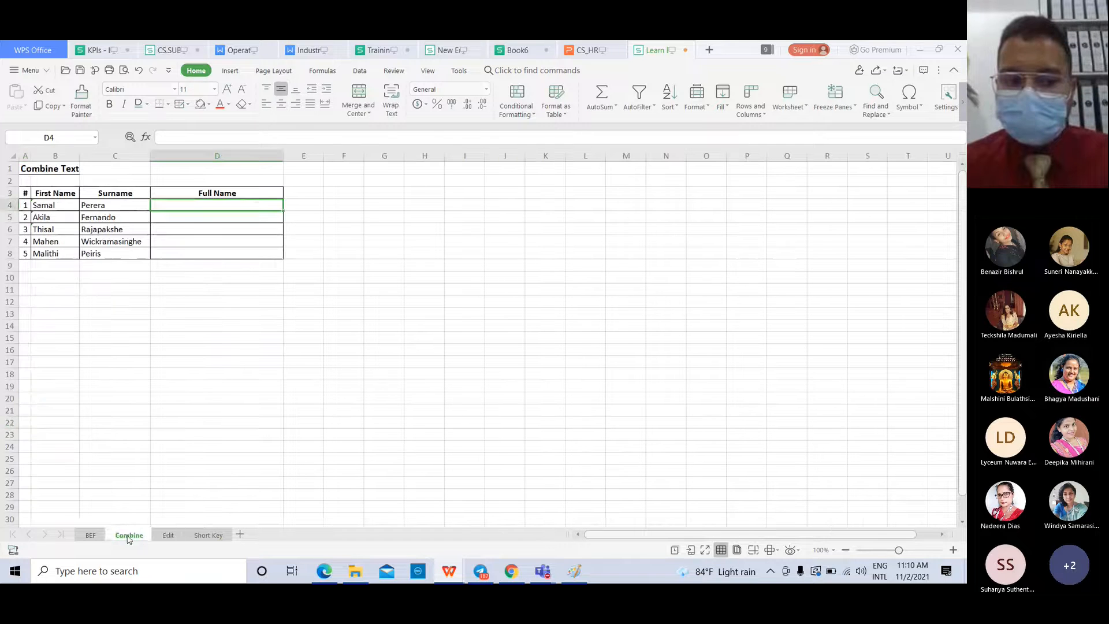
click(92, 536)
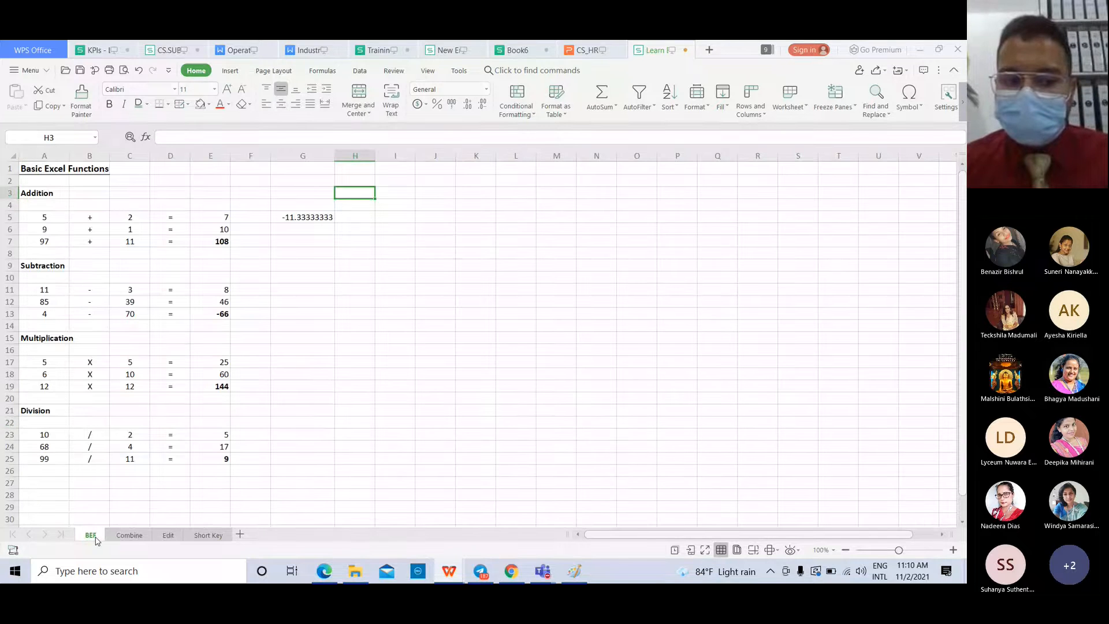
- Add a new blank worksheet after the Short Key sheet
click(127, 536)
click(207, 535)
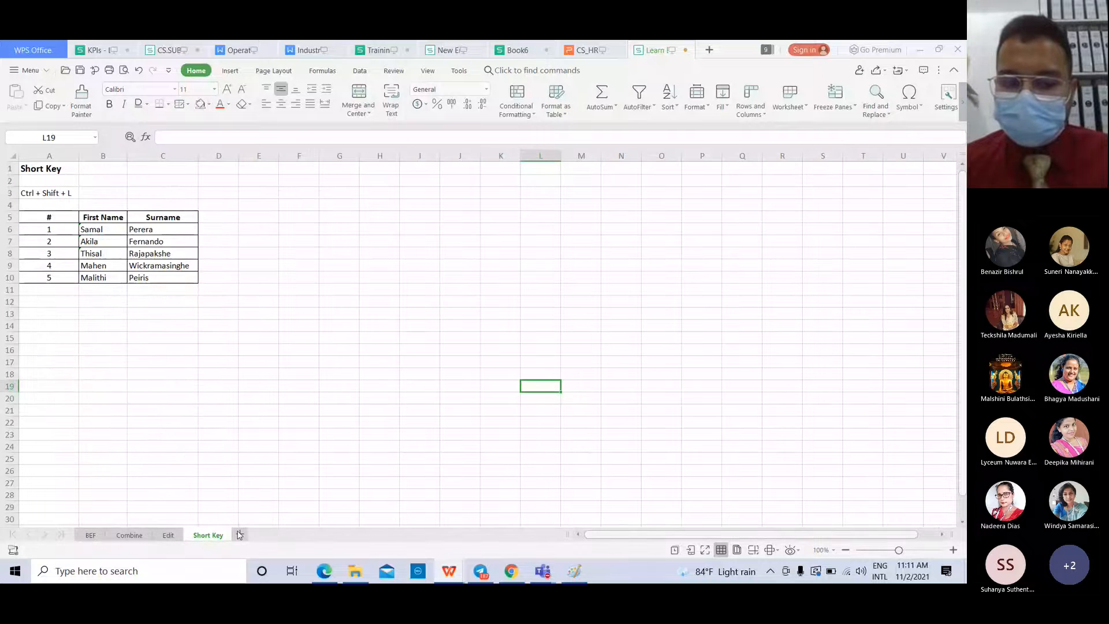
click(239, 535)
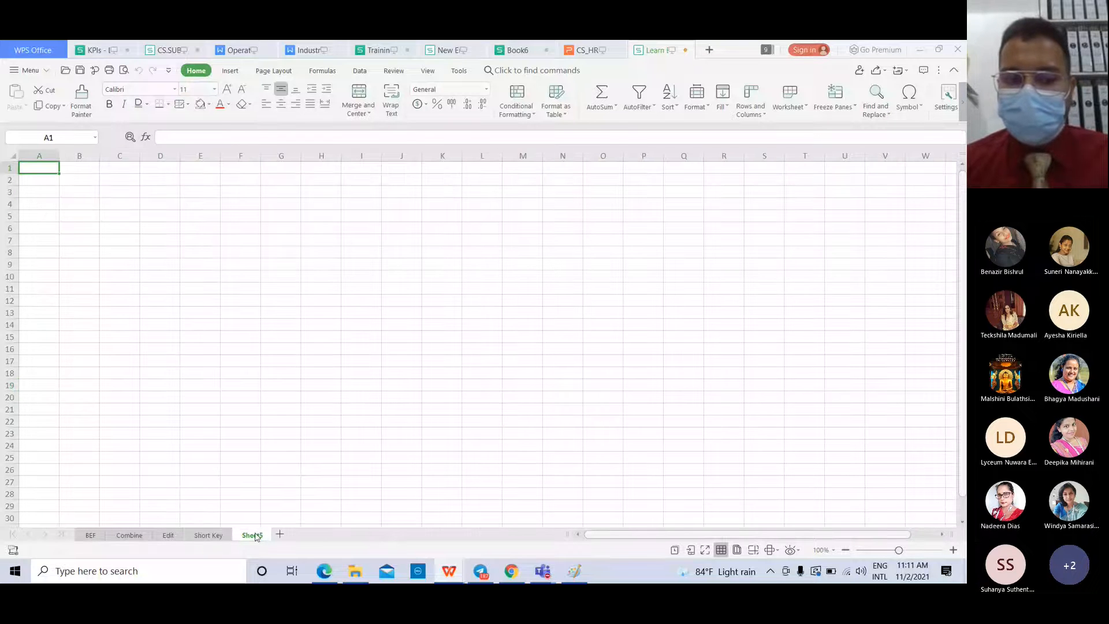
- Look over the Short Key and BEF sheets and return to the Combine sheet
click(208, 535)
click(91, 535)
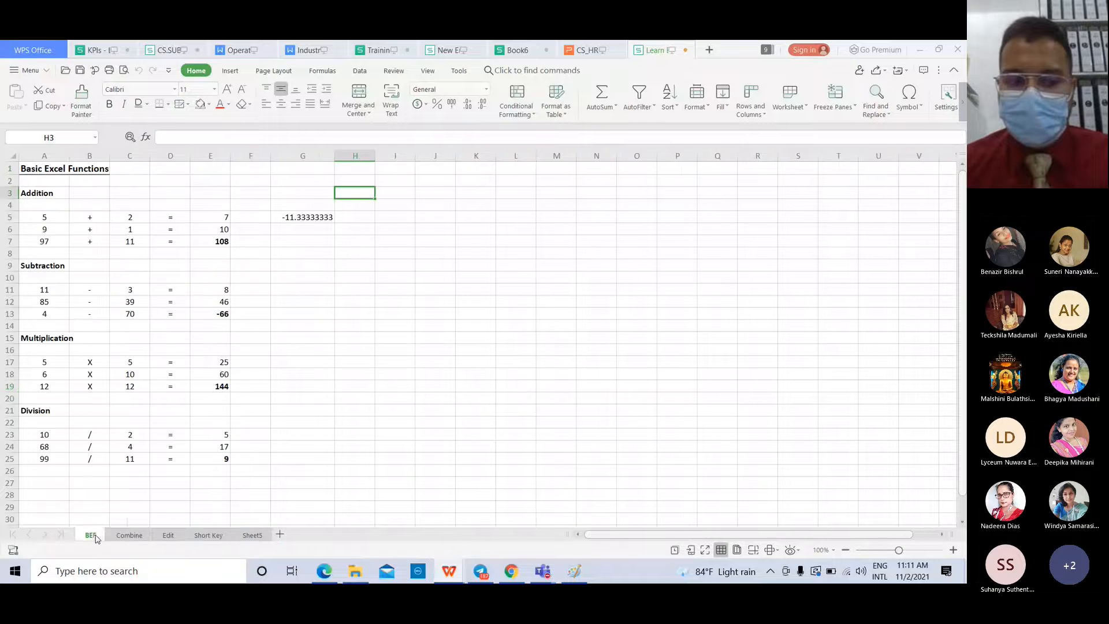
click(128, 535)
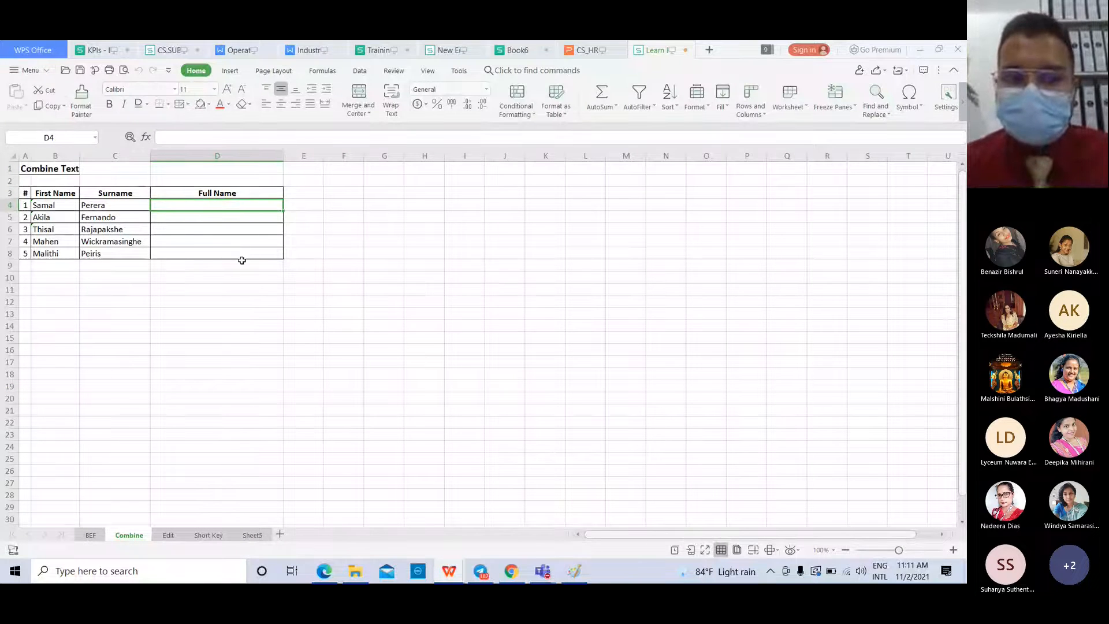
- Examine the First Name, Surname and Full Name columns of the Combine Text table, finishing on cell D4
click(234, 290)
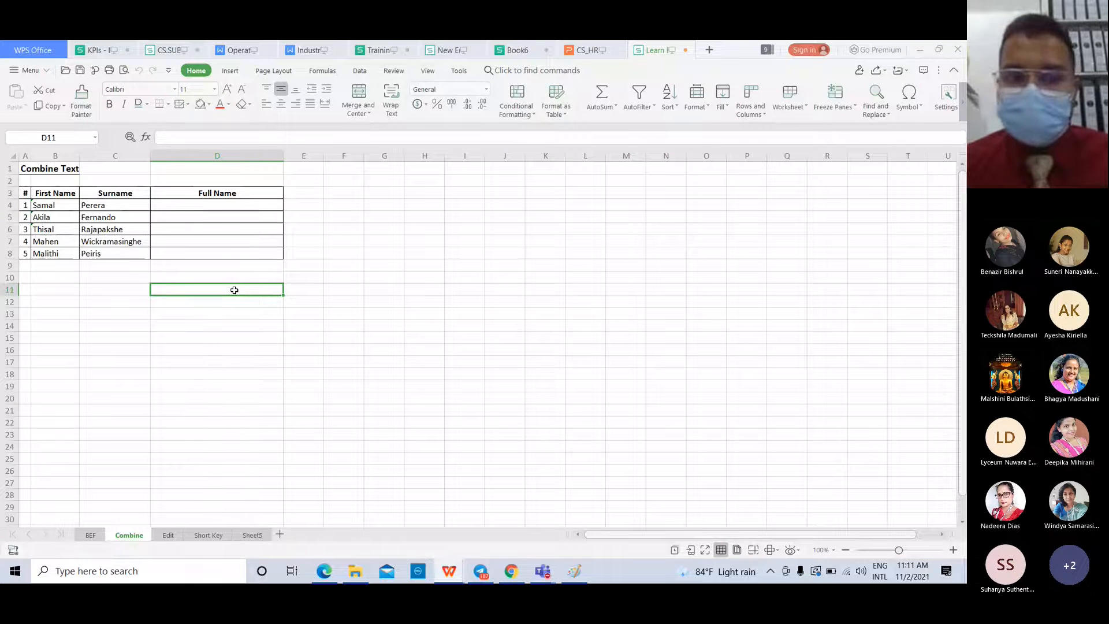
click(241, 205)
click(246, 214)
click(213, 193)
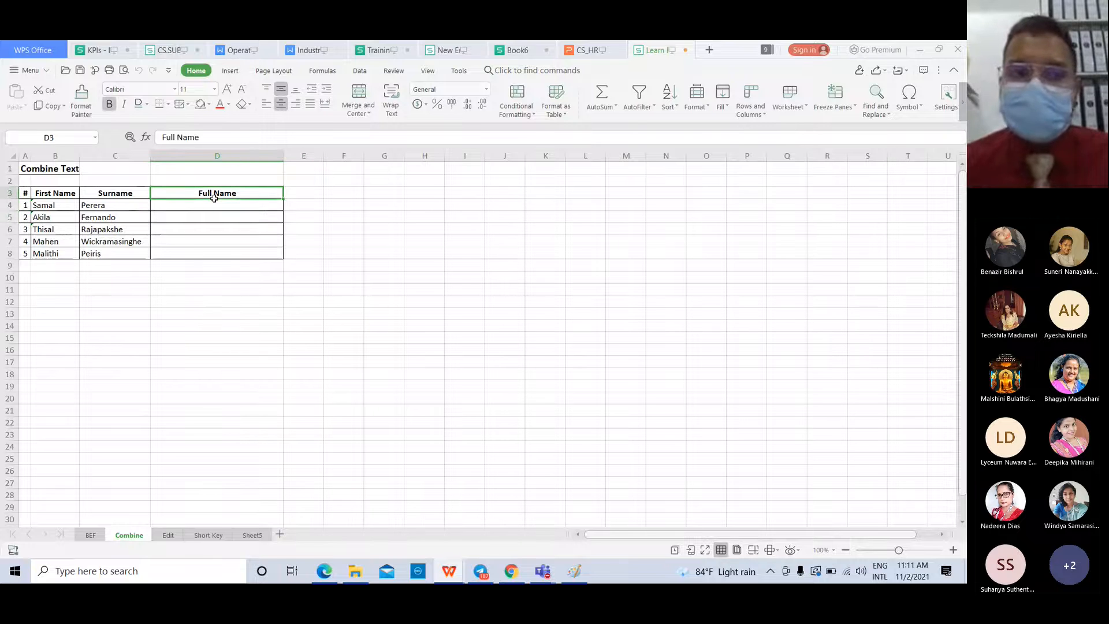
click(215, 204)
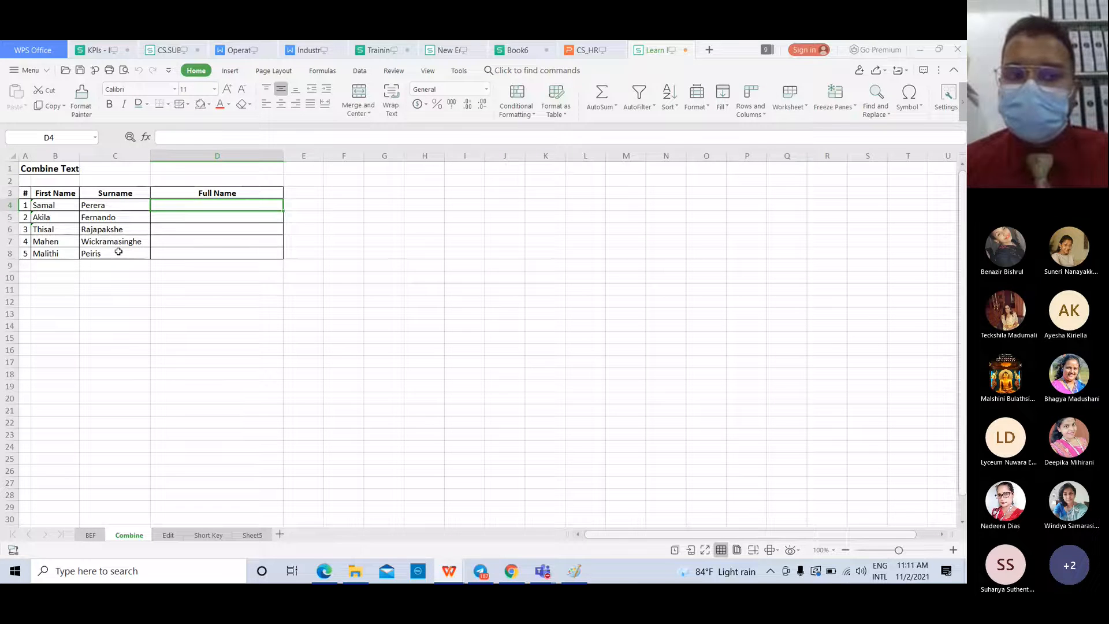
click(208, 287)
click(237, 203)
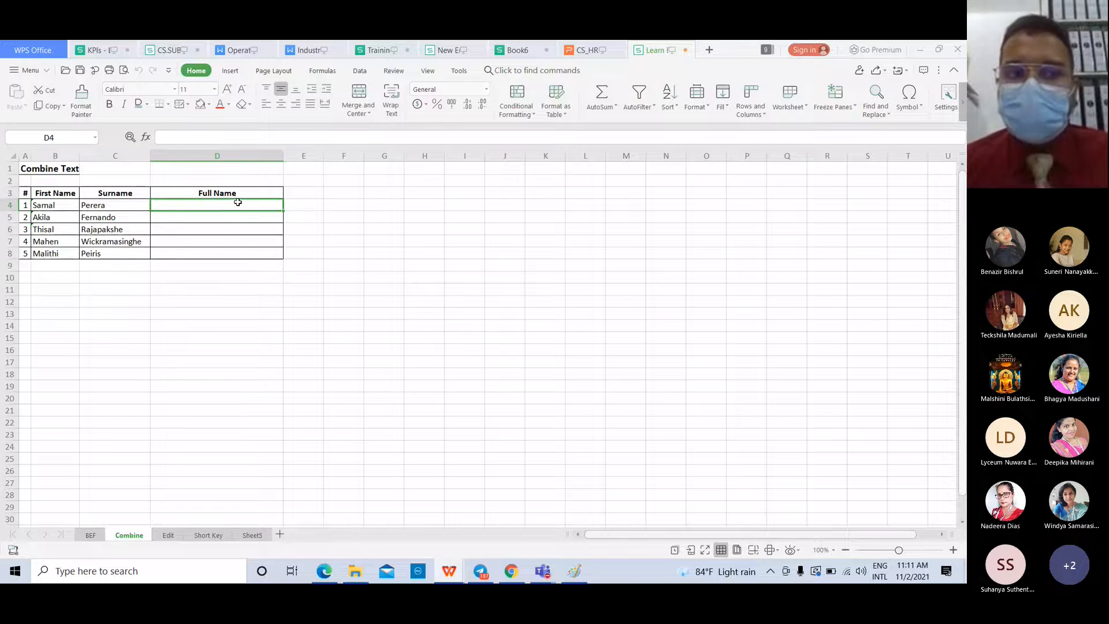
click(62, 254)
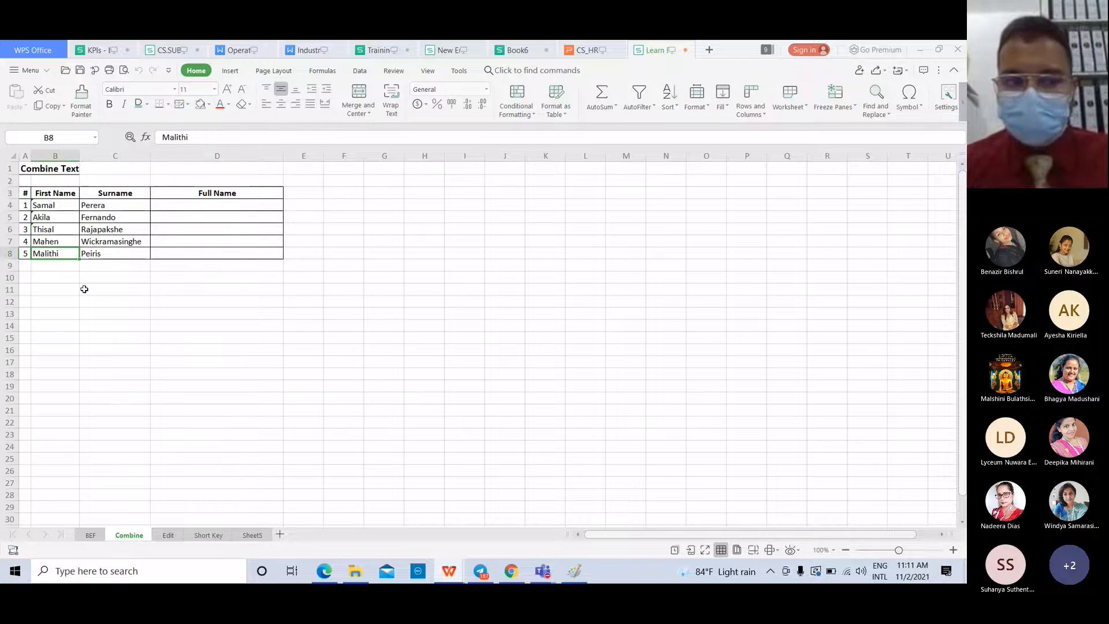
click(237, 206)
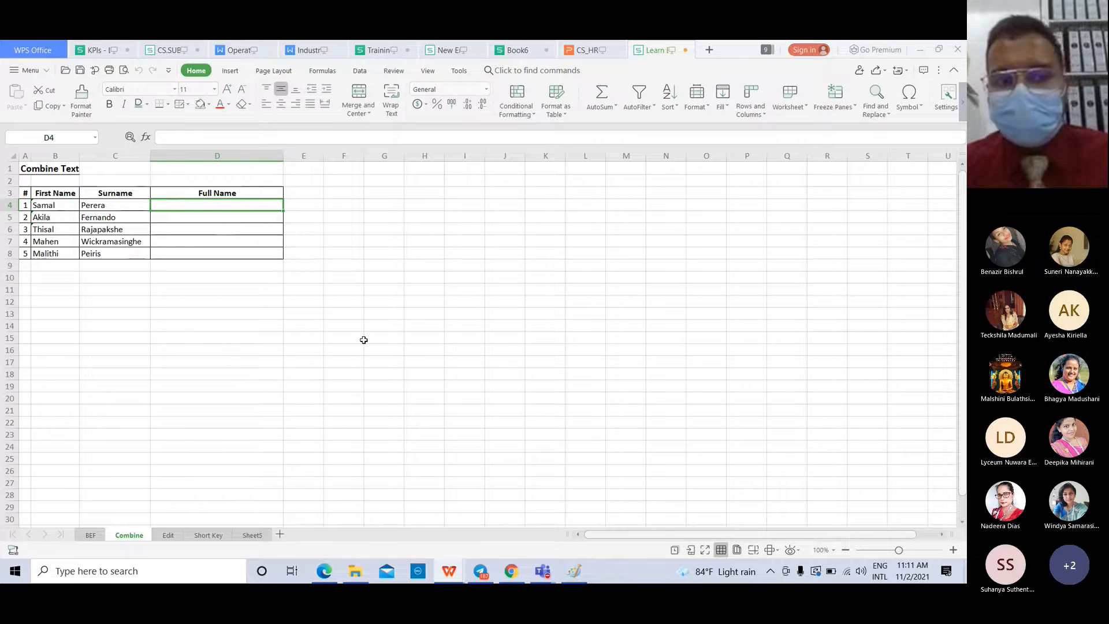
- Enter the first person's full name manually as plain text in D4
text(Sa)
text(l Perera)
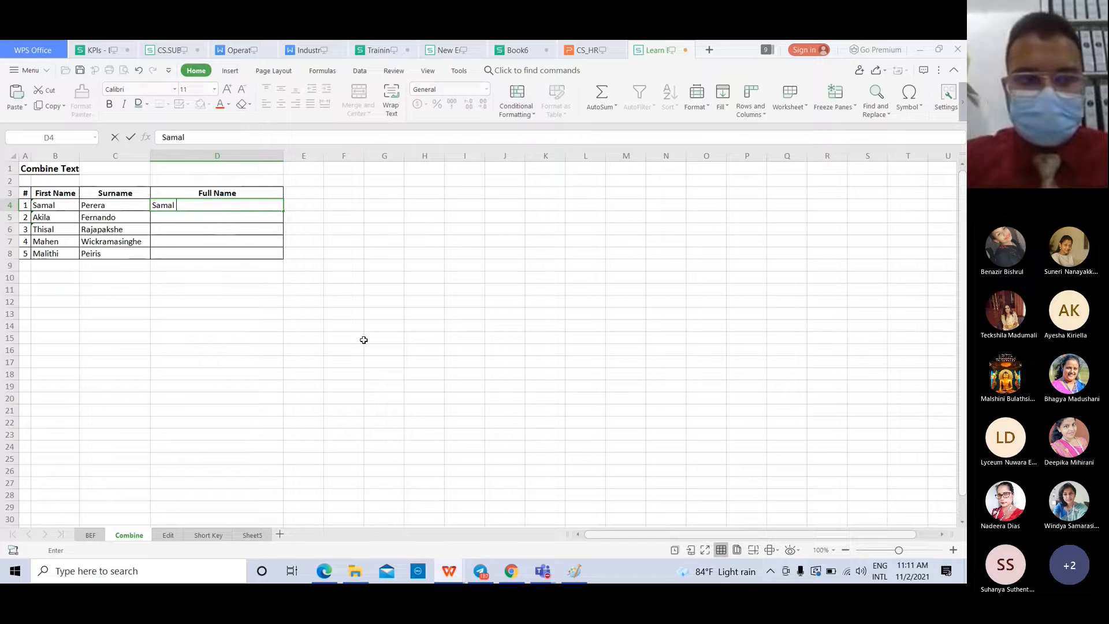
key(BackSpace)
key(BackSpace)
key(BackSpace)
key(BackSpace)
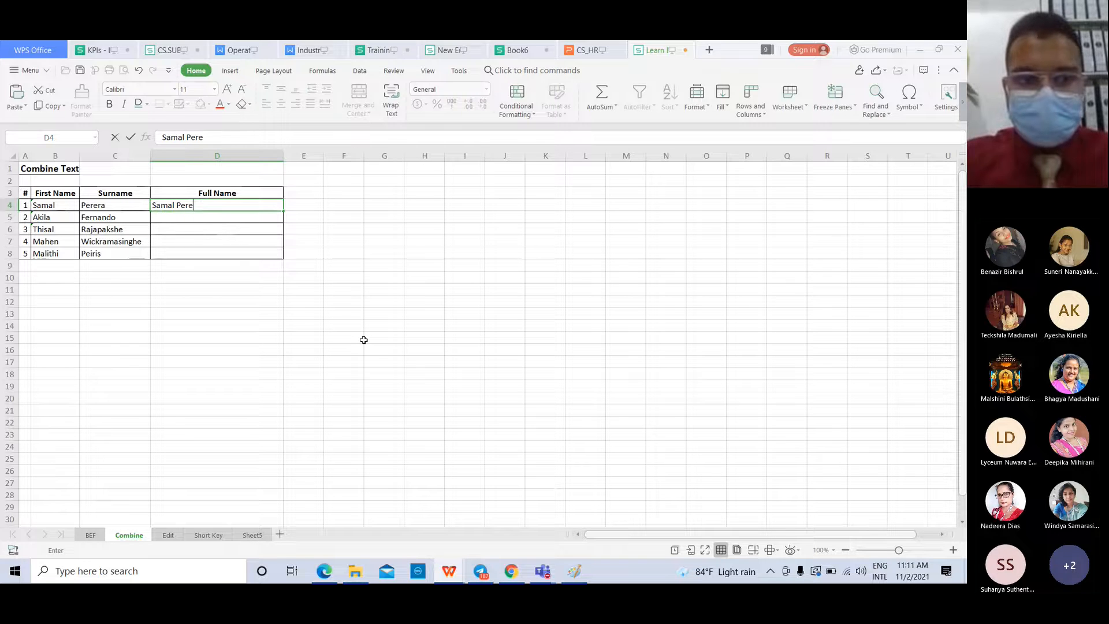
text(rera)
key(Return)
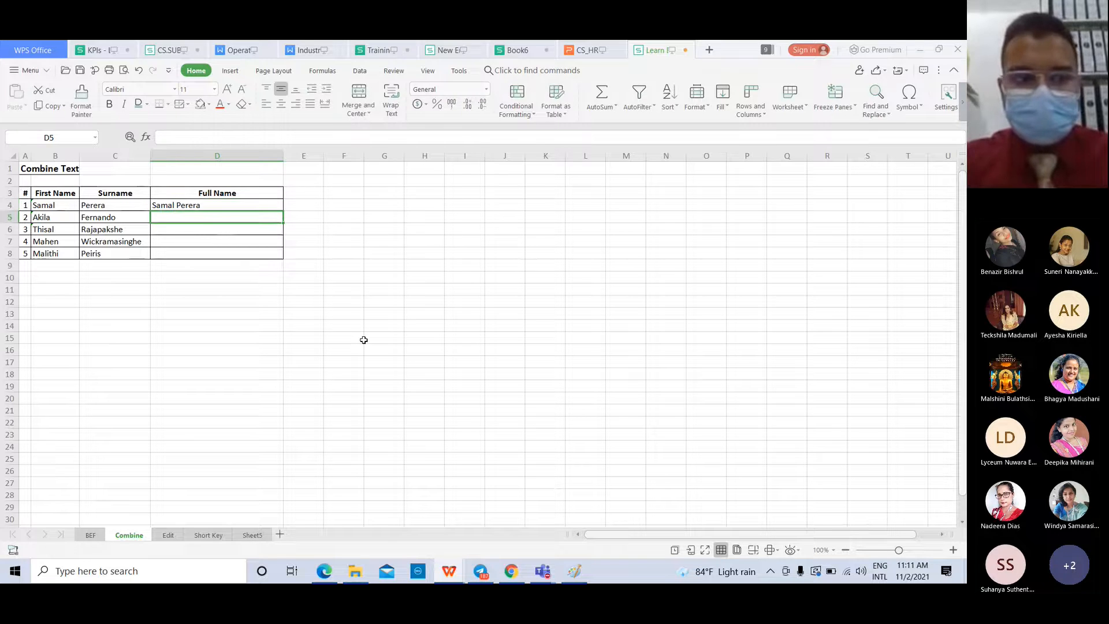
- Enter the second person's first name in D5 and erase it again
text(Akila)
key(Return)
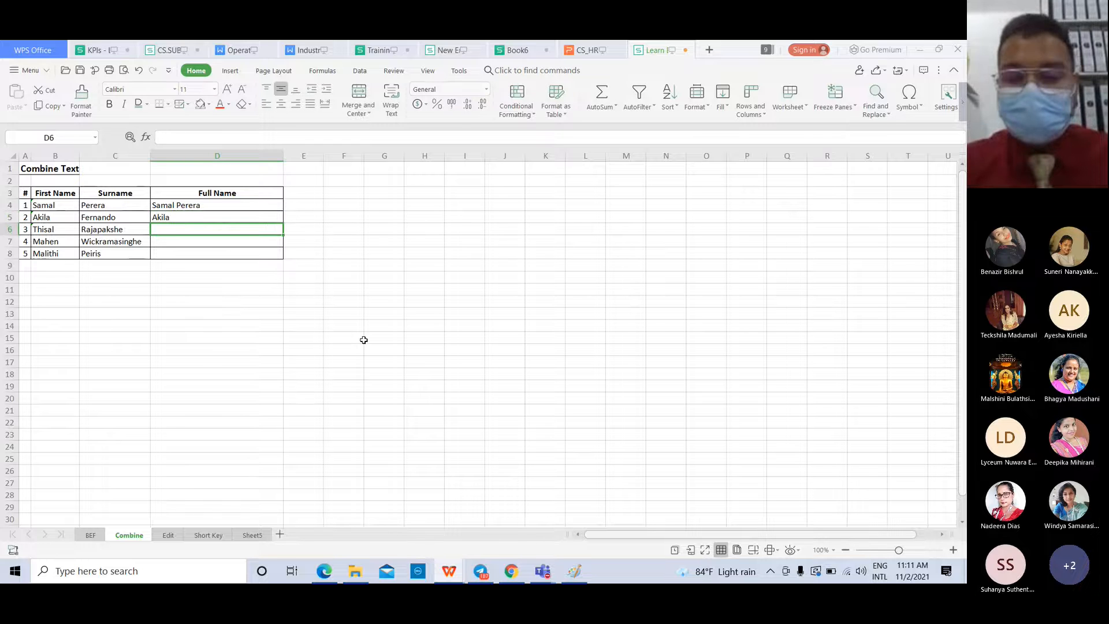
click(254, 218)
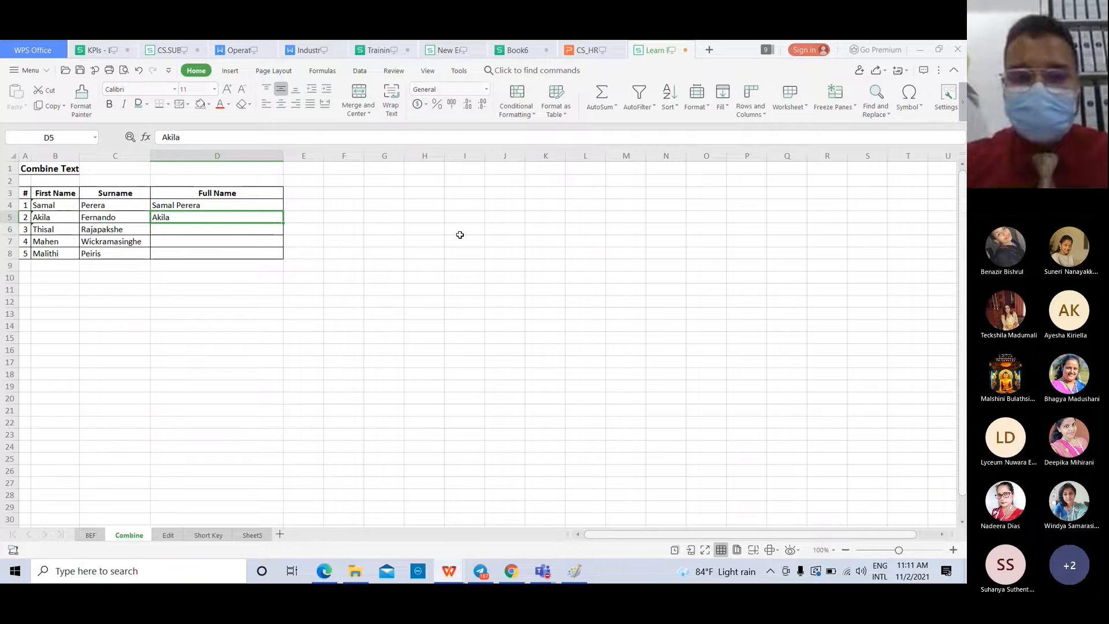
key(BackSpace)
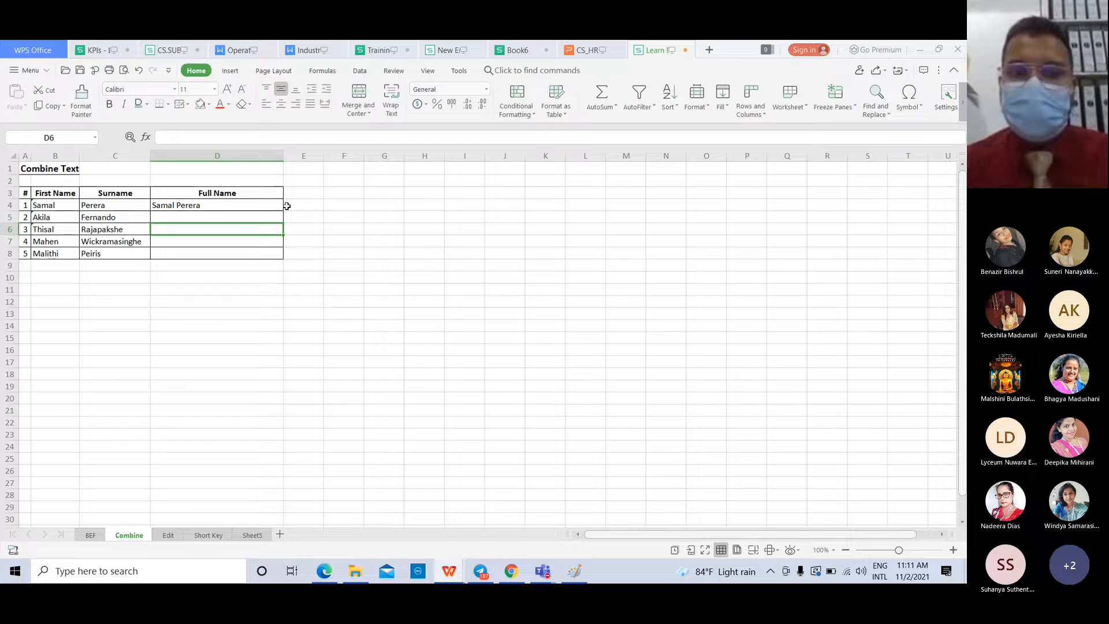
- Clear the manually entered full name from D4
click(289, 205)
click(251, 206)
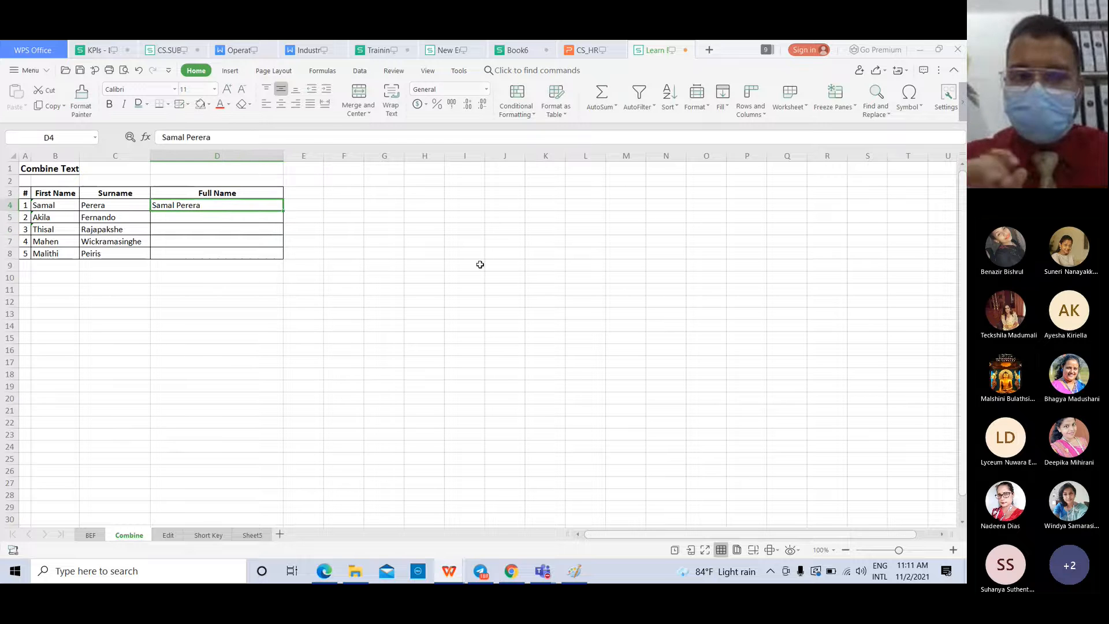
key(Delete)
click(213, 348)
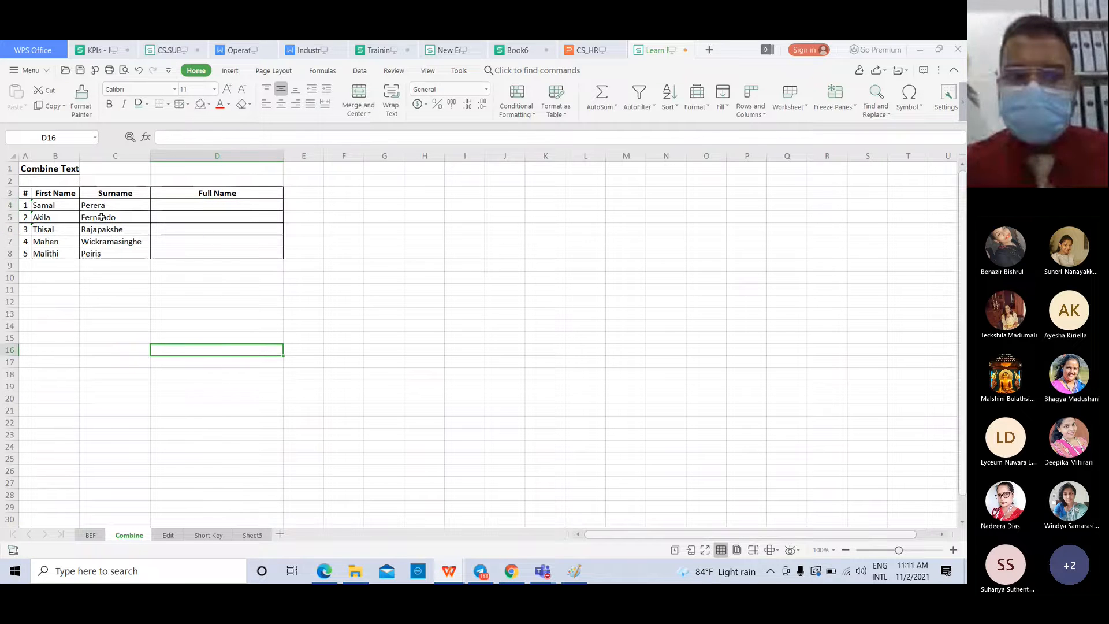
- Enter the formula =B4&" "&C4 in D4 to join the first name and surname with a space
click(197, 208)
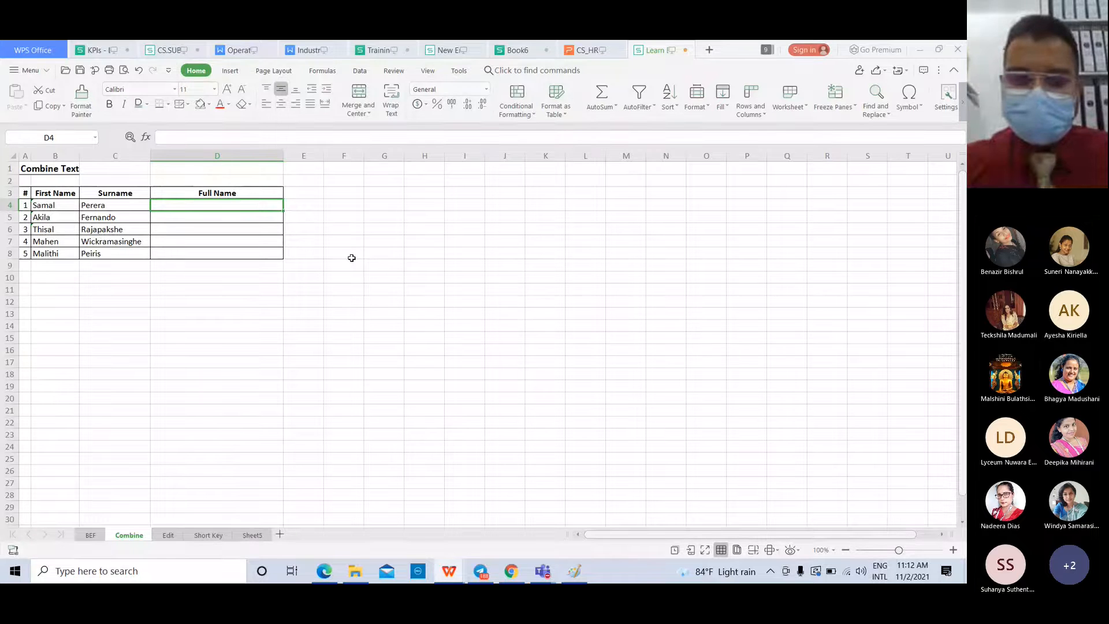
text(=)
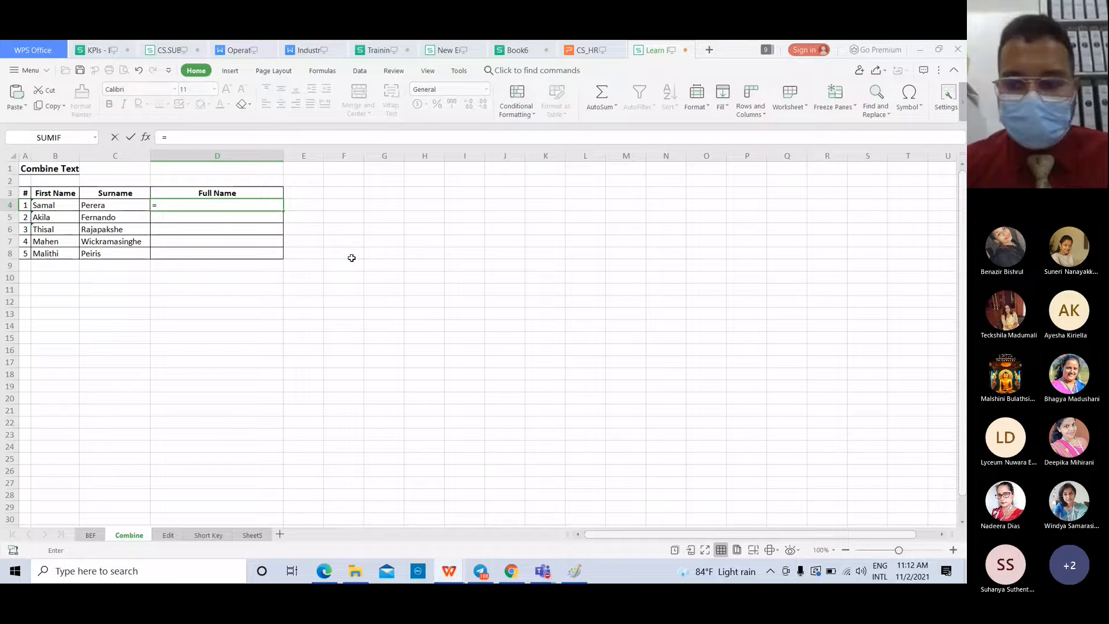
click(60, 206)
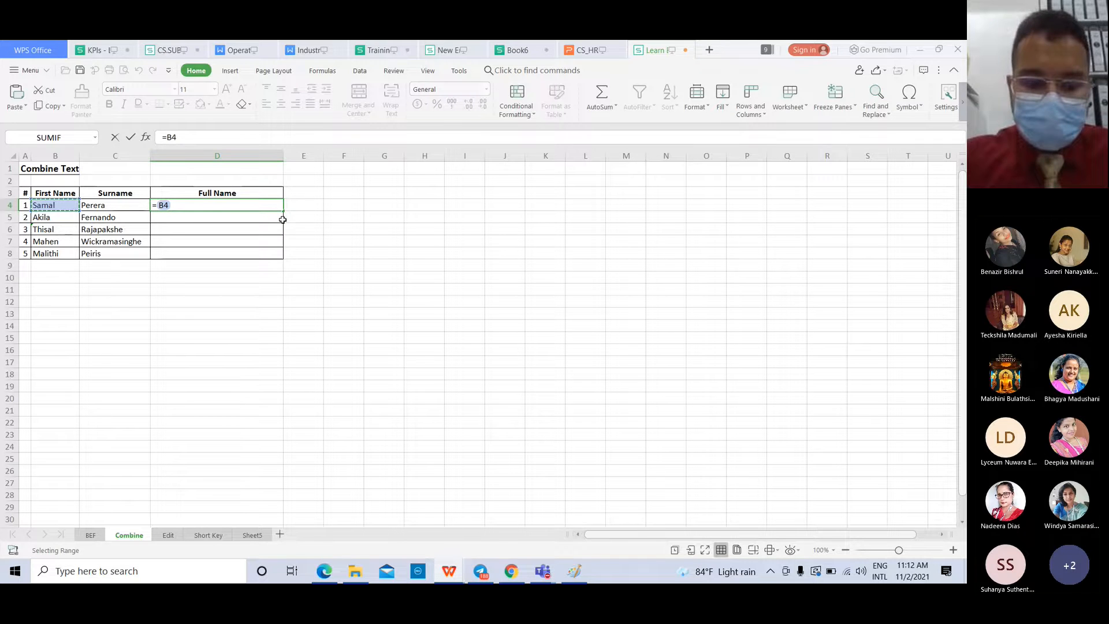
text(&")
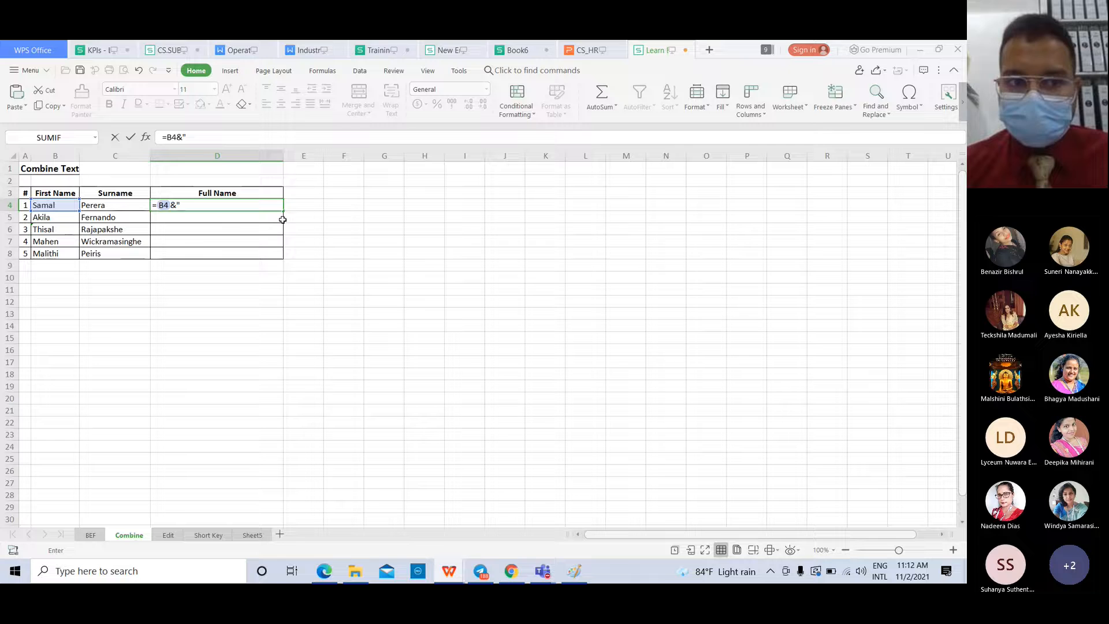
text("")
key(BackSpace)
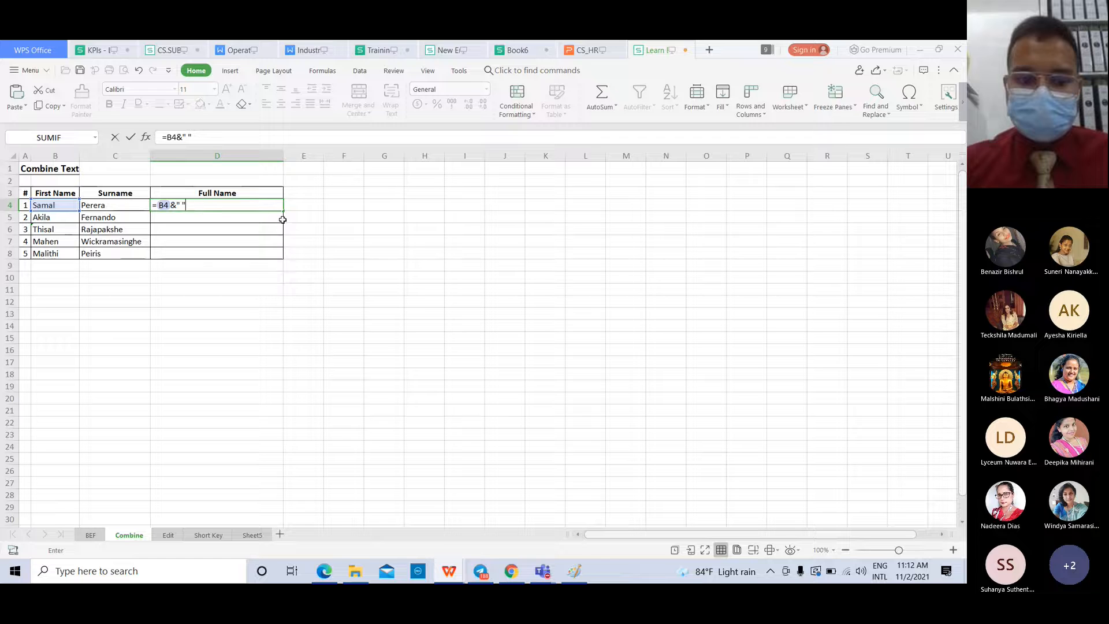
text(&)
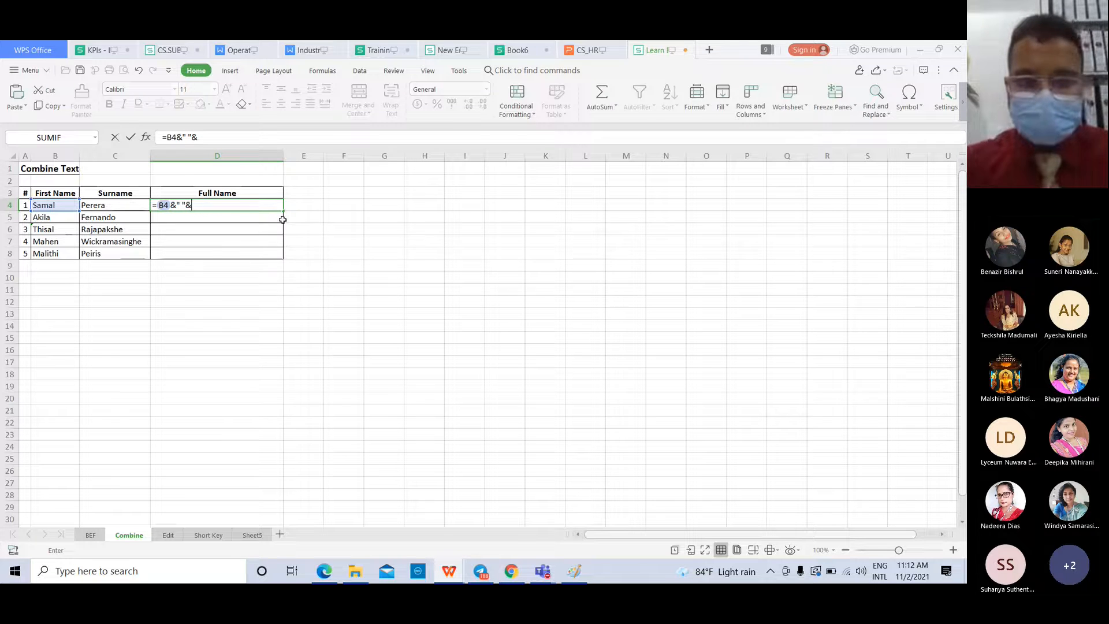
click(113, 203)
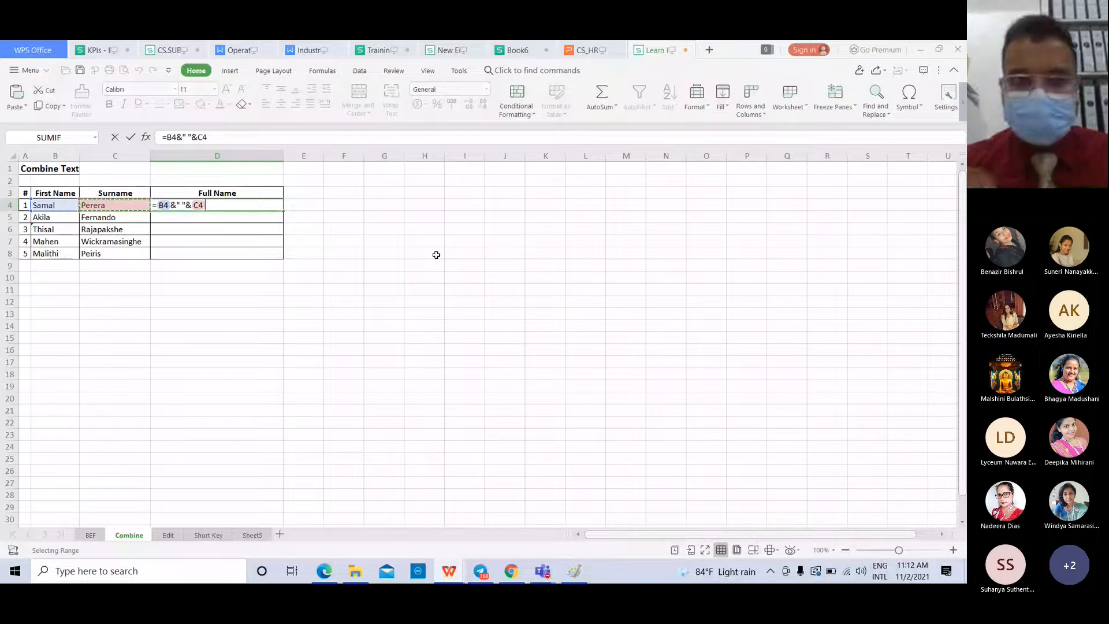
key(Return)
- Clear D4 and rebuild its formula as =B4&""&C4, without a space between the quotation marks
click(229, 203)
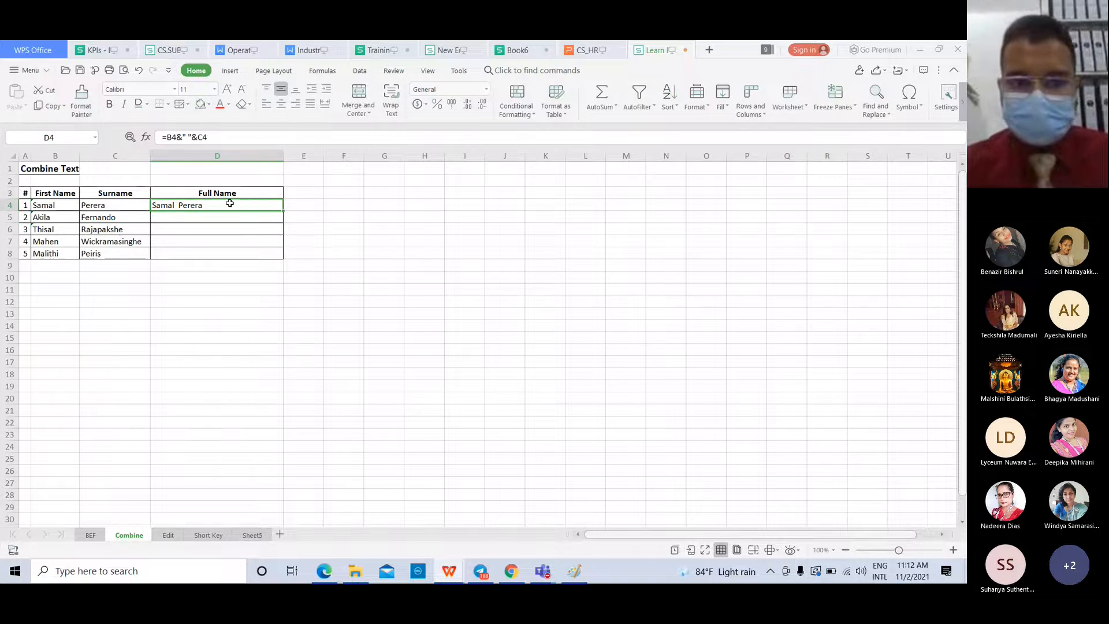
key(Delete)
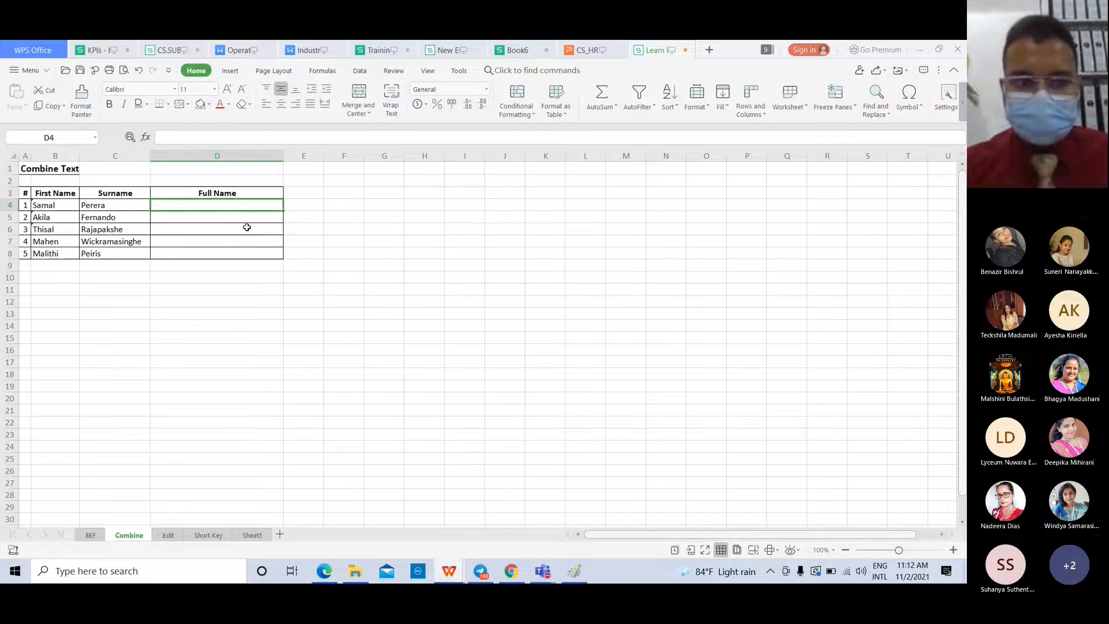
text(=)
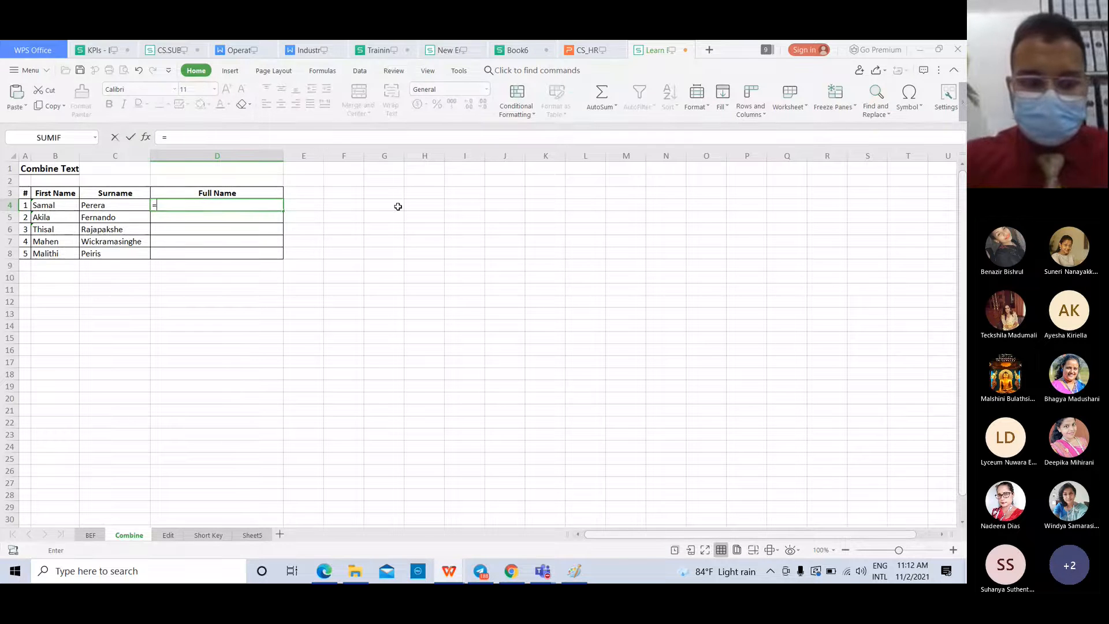
text(&)
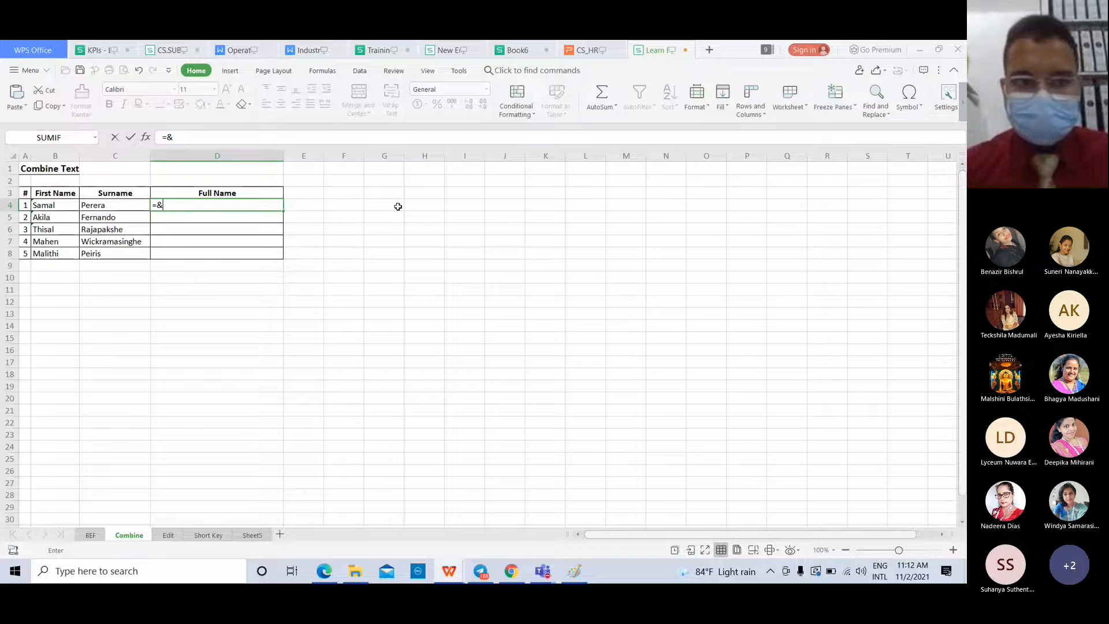
text(")
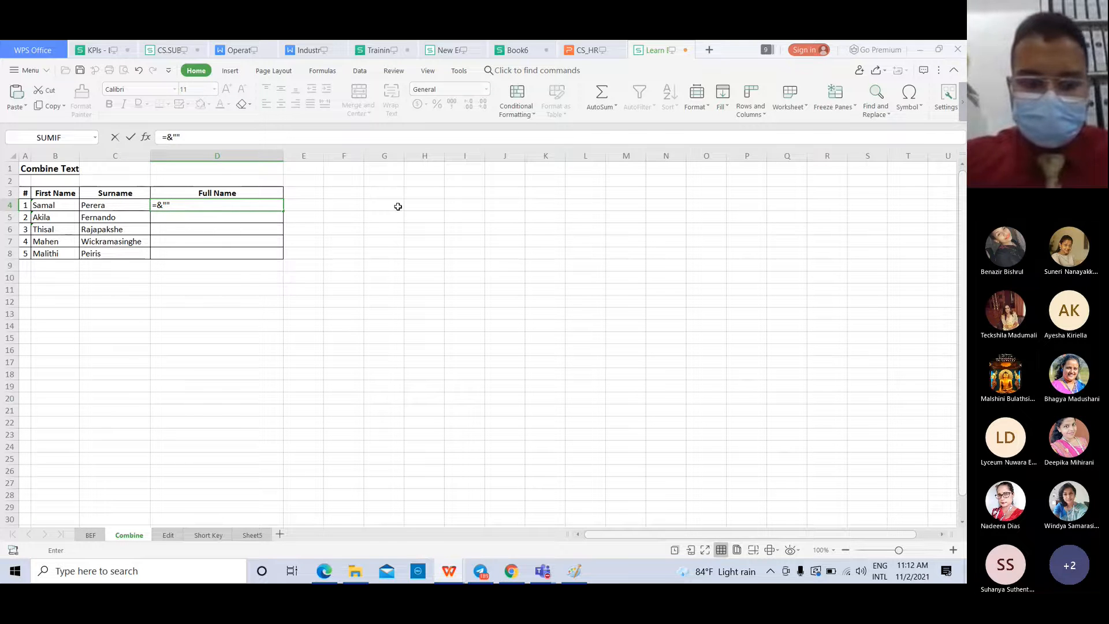
text(&)
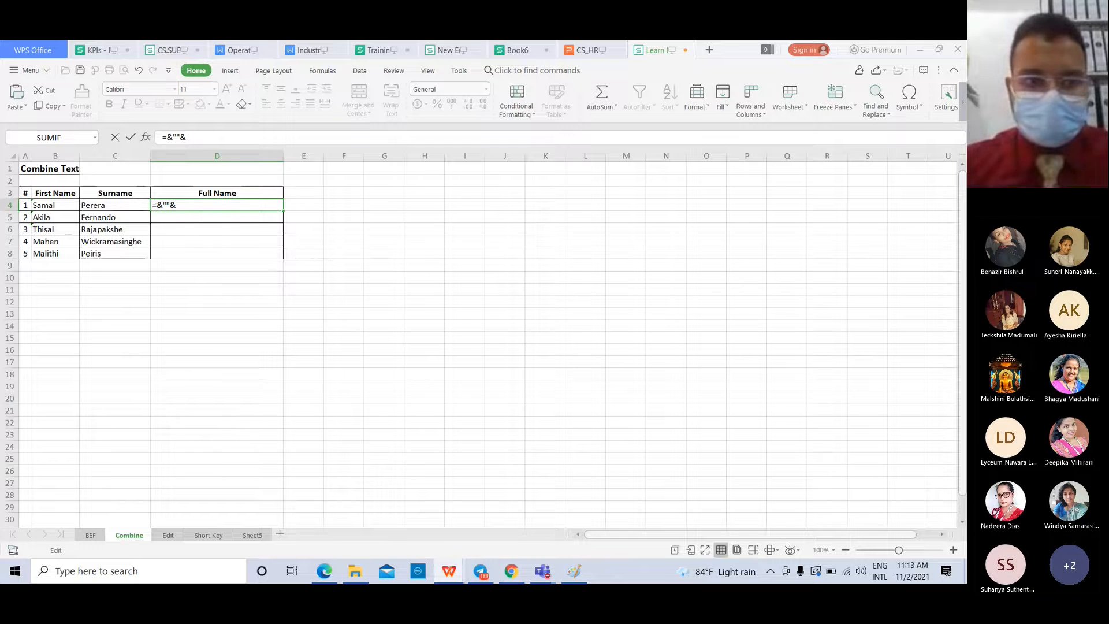
click(44, 206)
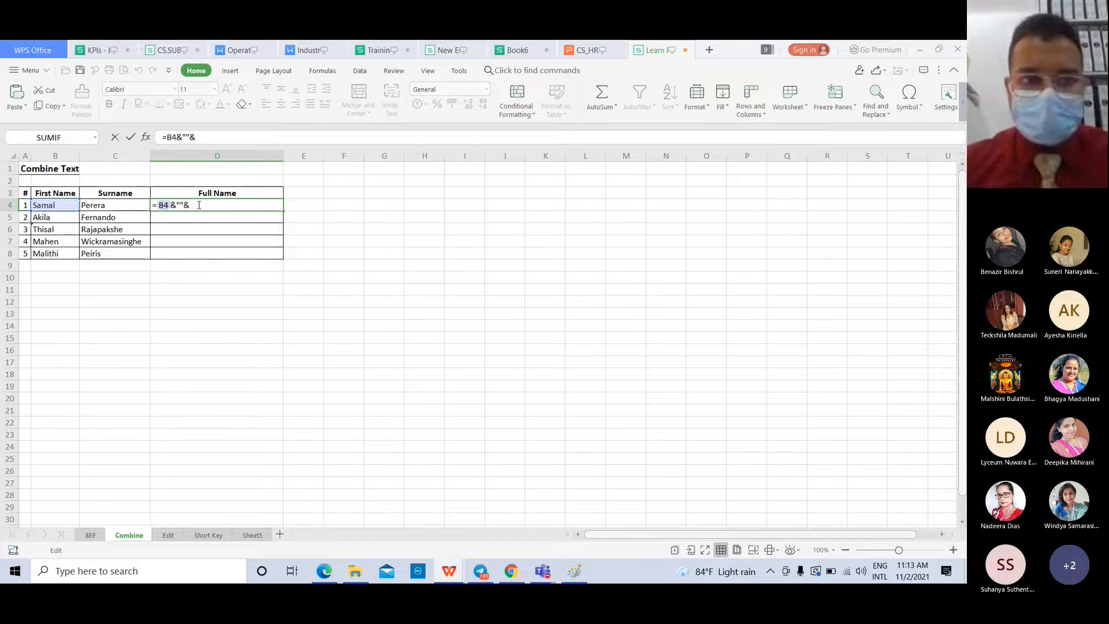
click(118, 204)
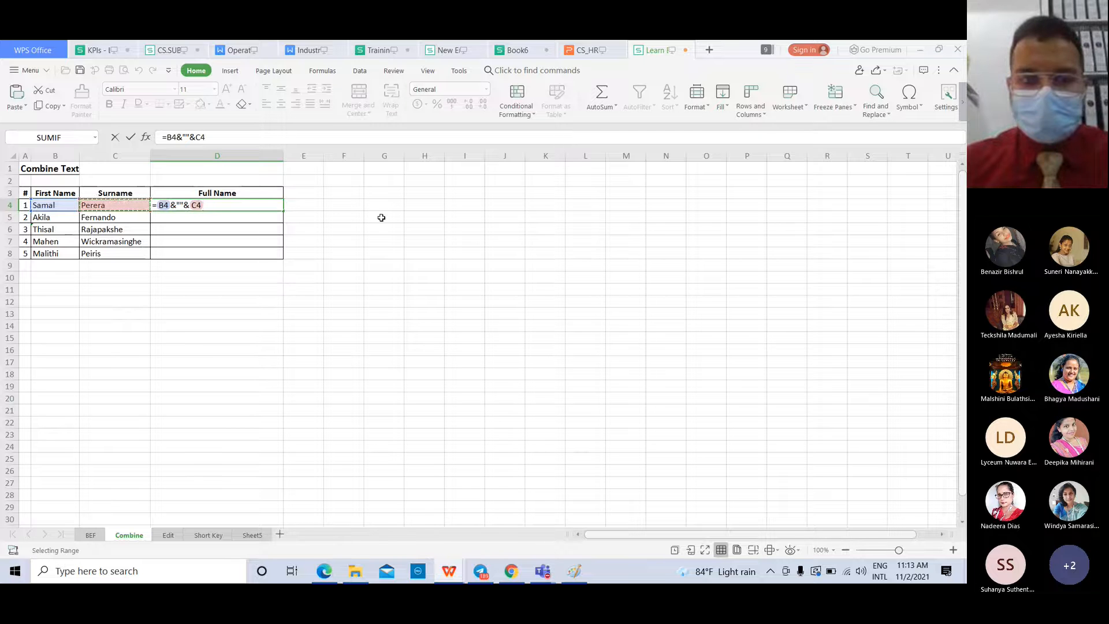
key(Return)
- Add a space between the quotation marks in D4's formula so it reads =B4&" "&C4
click(191, 208)
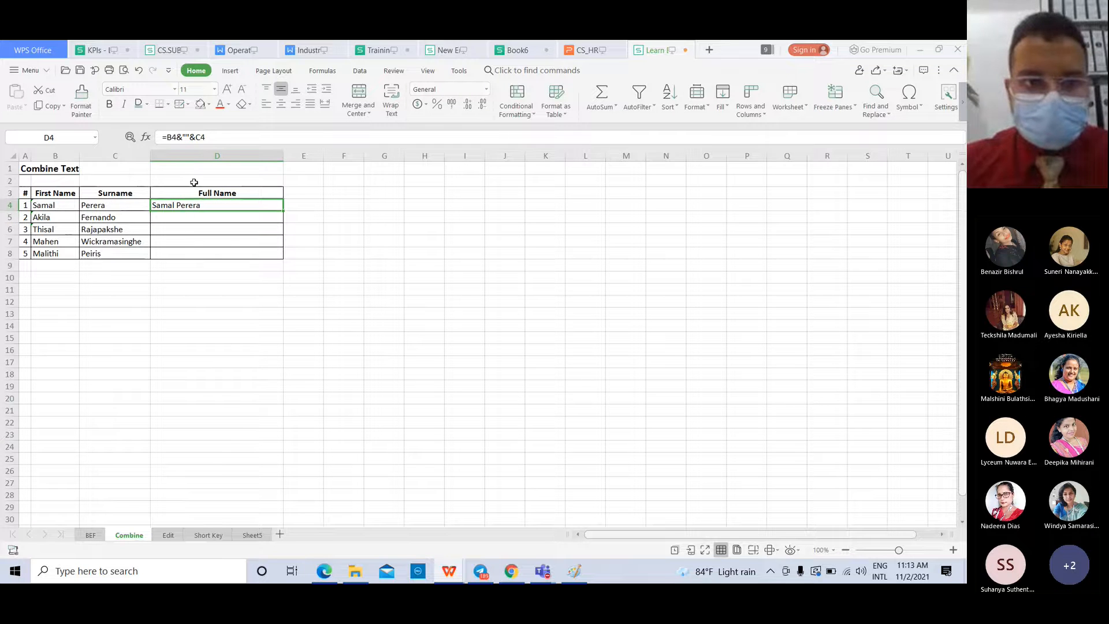
click(186, 137)
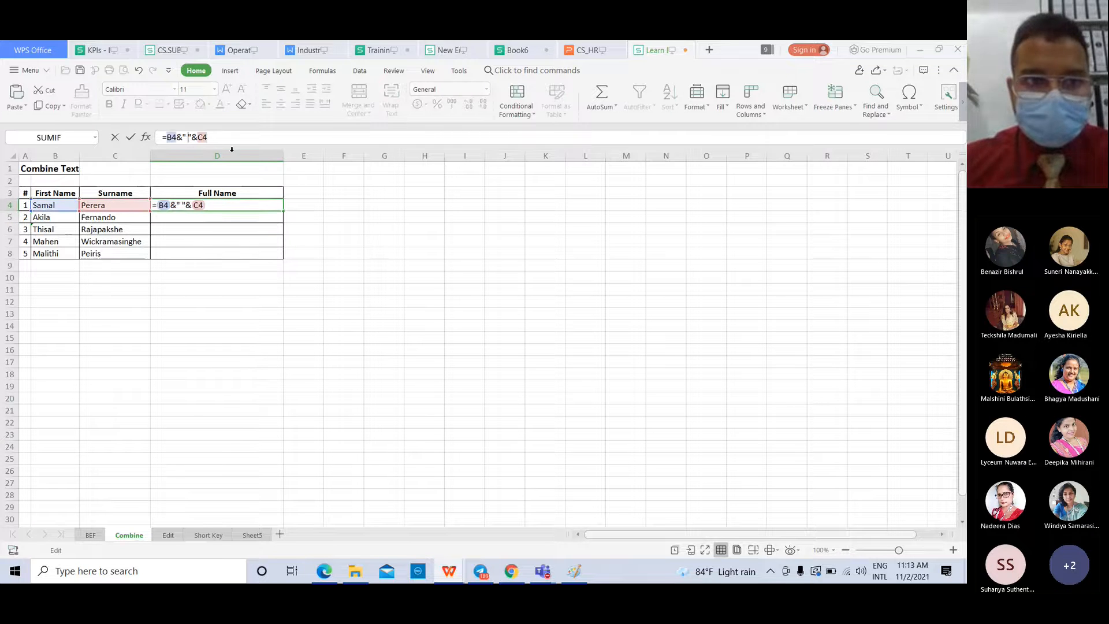
key(Return)
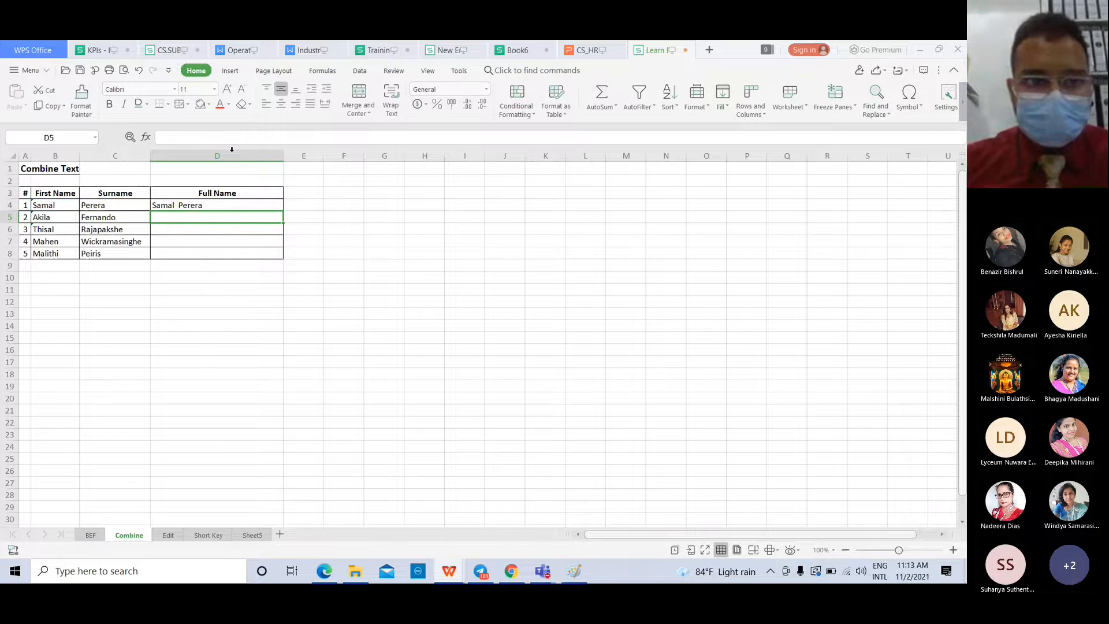
- Remove the space between the quotation marks in D4's formula, restoring =B4&""&C4
click(197, 203)
click(189, 139)
key(BackSpace)
key(Return)
- Add several spaces between the quotation marks in D4's formula to widen the gap between first name and surname
click(185, 204)
click(186, 138)
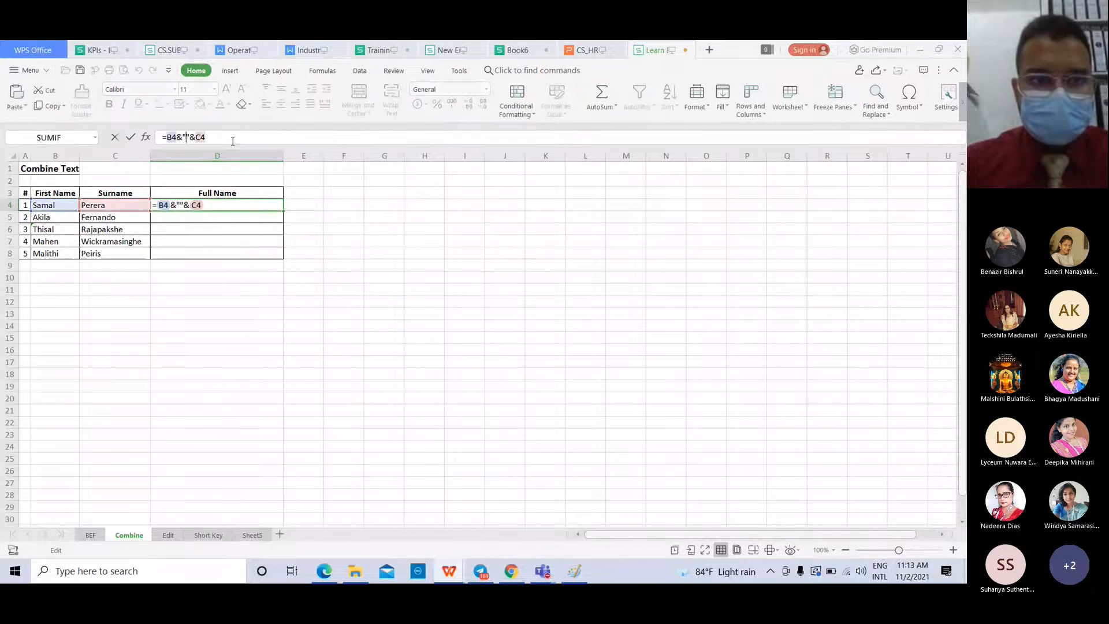
key(Return)
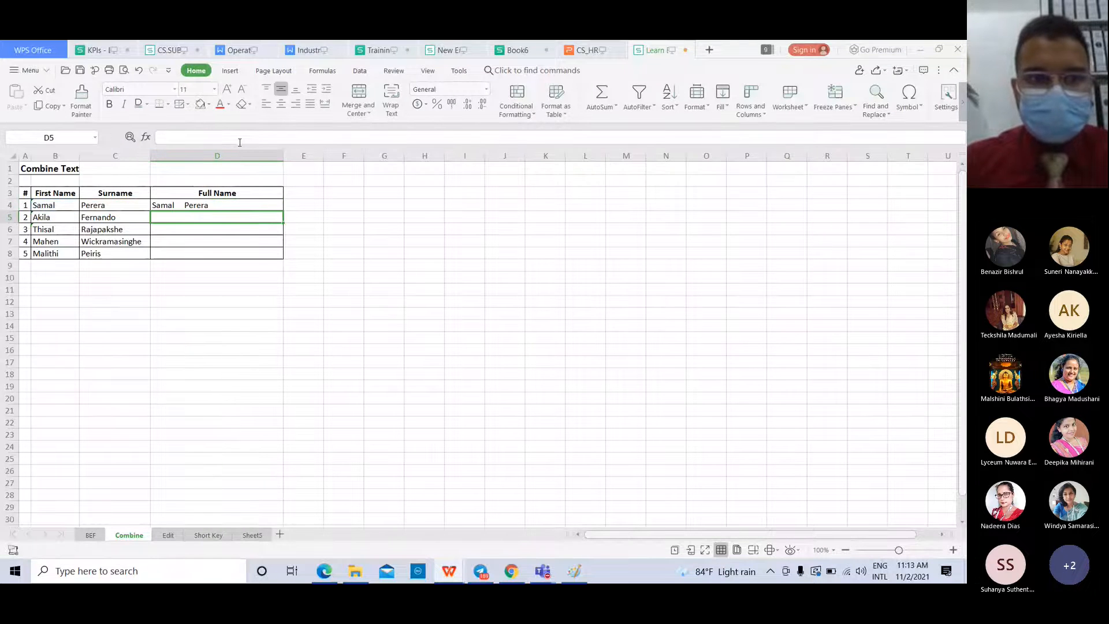
- Remove all the spaces between the quotation marks so D4's formula reads =B4&""&C4
click(185, 205)
click(194, 136)
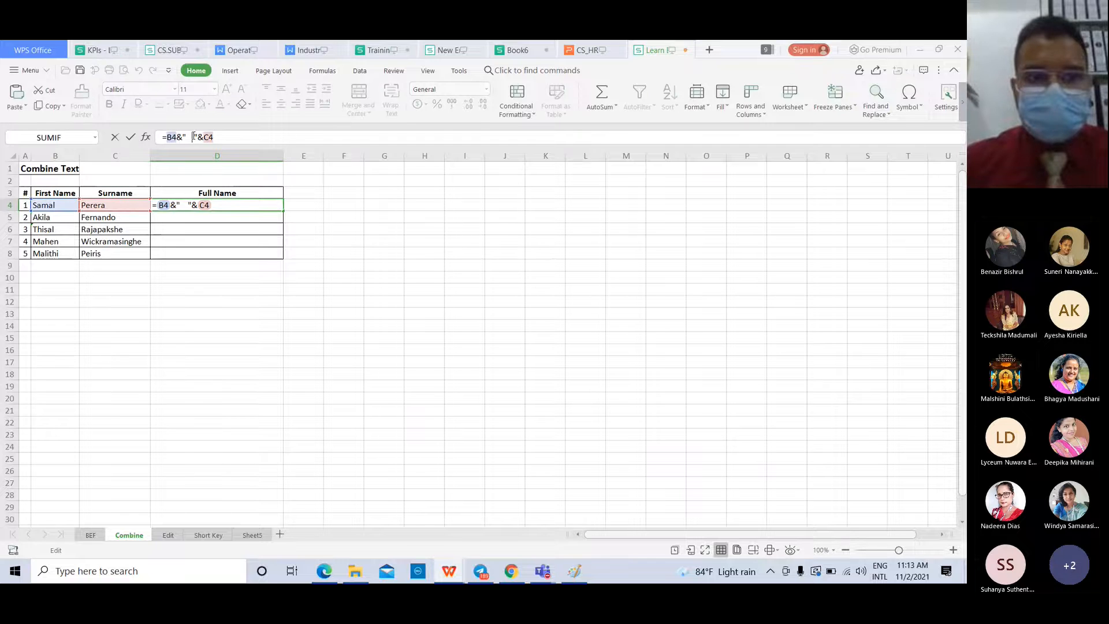
key(BackSpace)
key(BackSpace)
key(BackSpace)
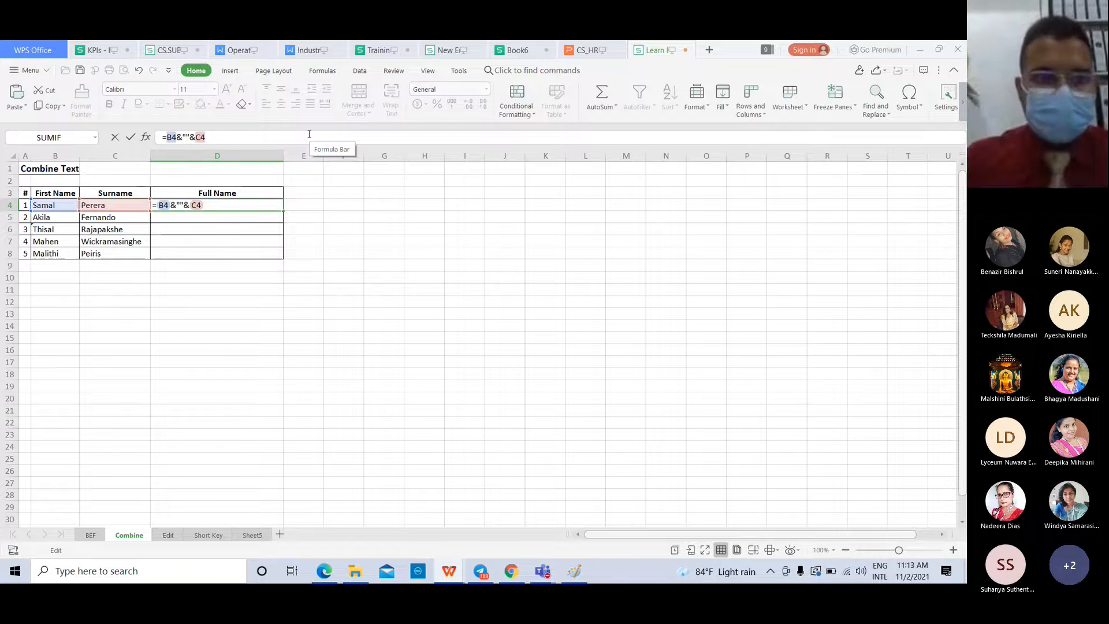
key(Return)
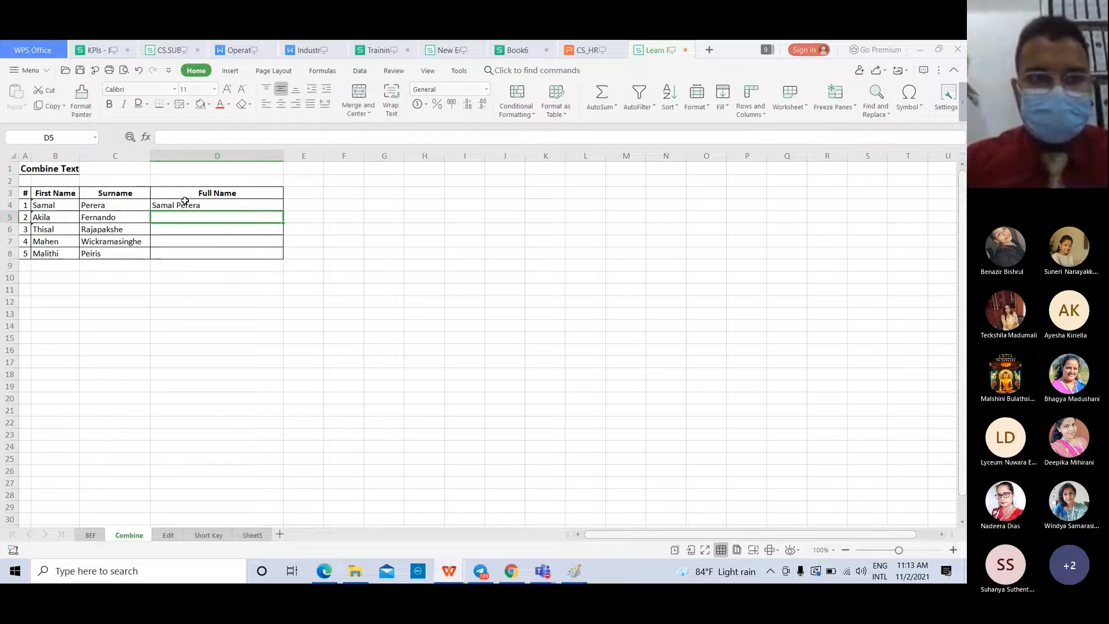
- Insert a single space between the quotation marks so D4's formula reads =B4&" "&C4
click(185, 204)
click(185, 137)
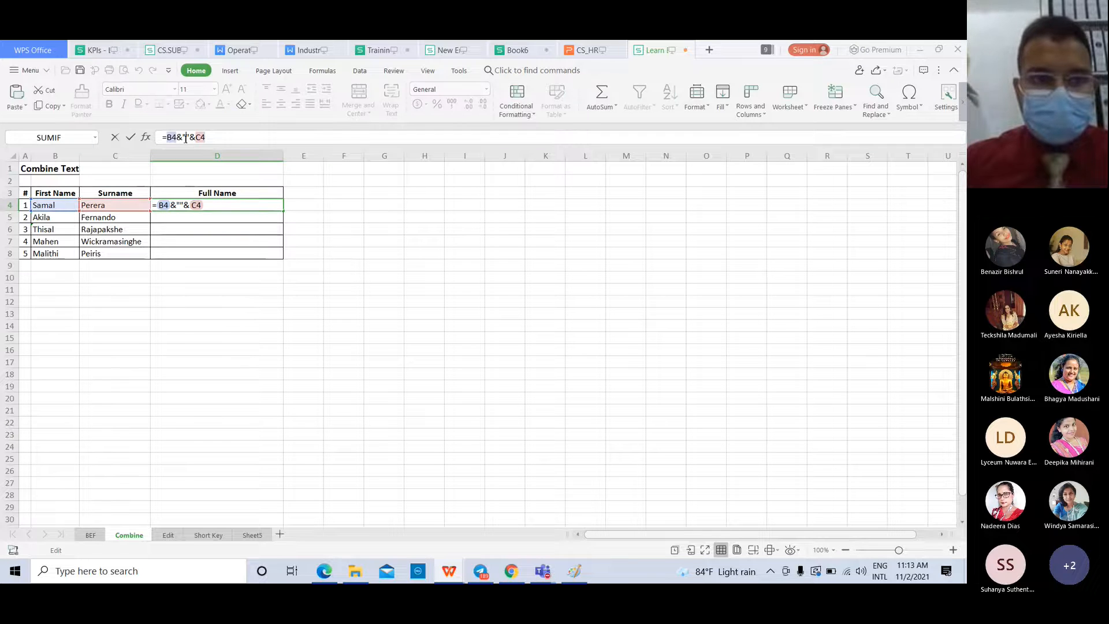
key(Return)
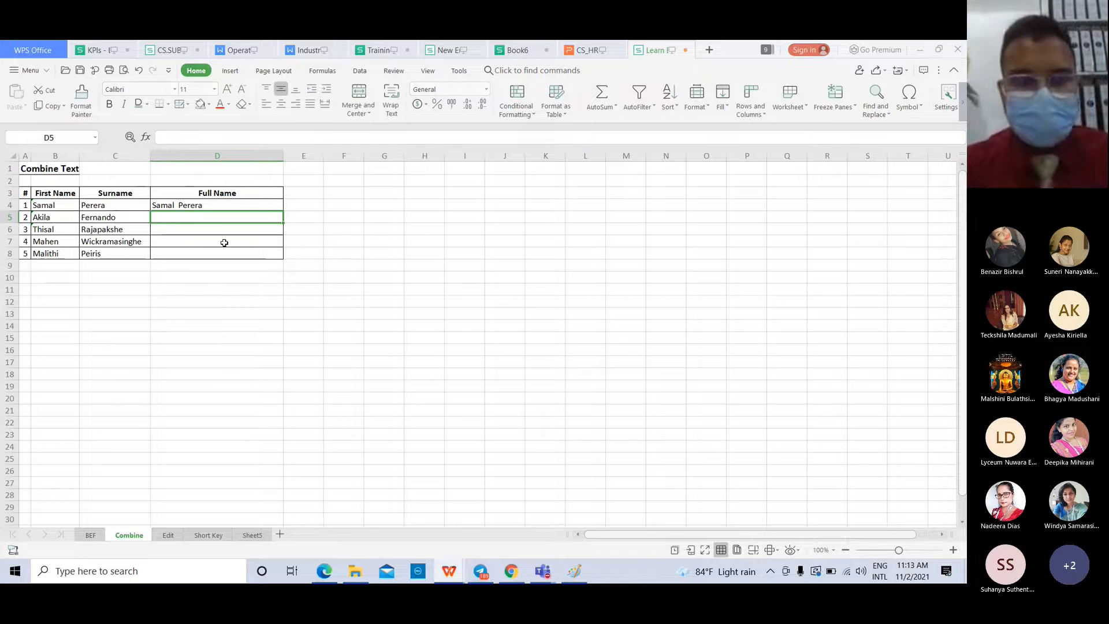
- Enter the formula =B5&" "&C5 in D5 to join the second row's first name and surname
click(195, 206)
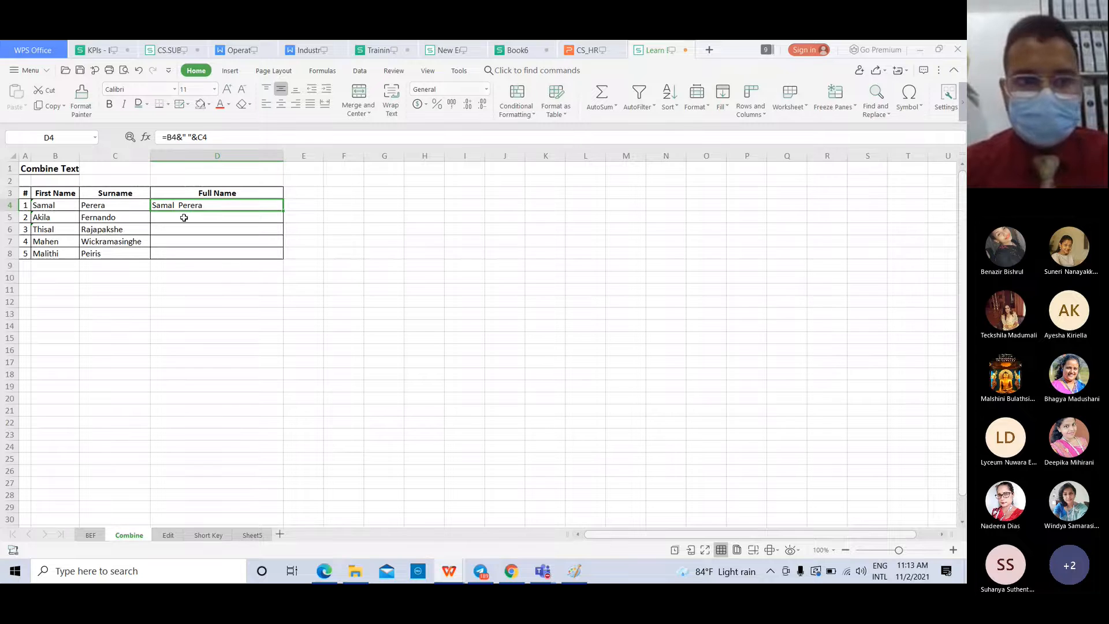
click(184, 217)
text(=)
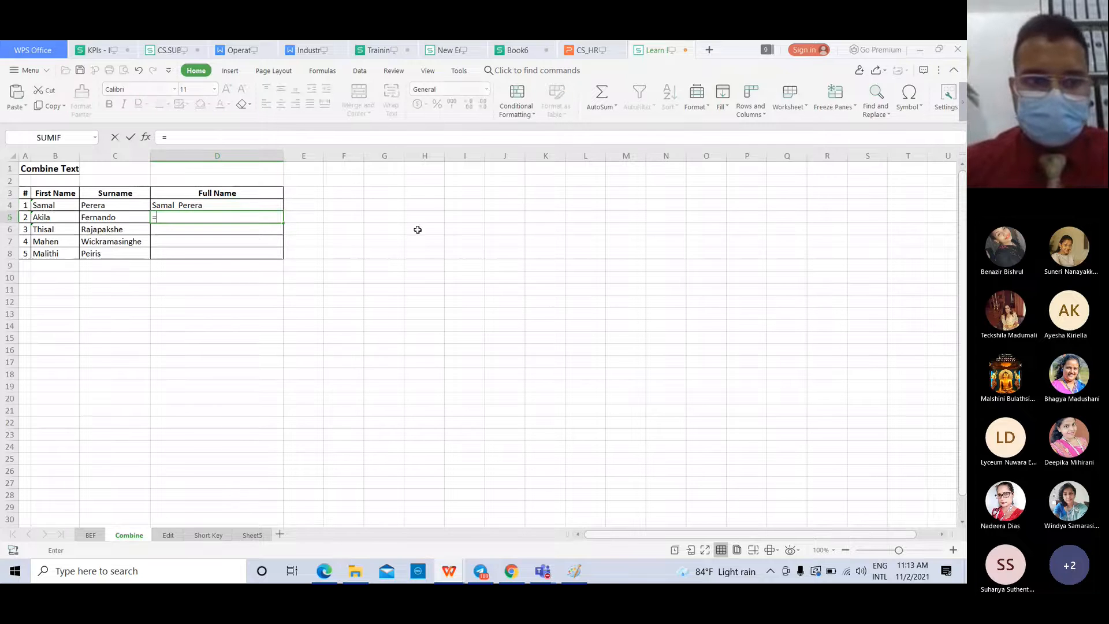
click(52, 214)
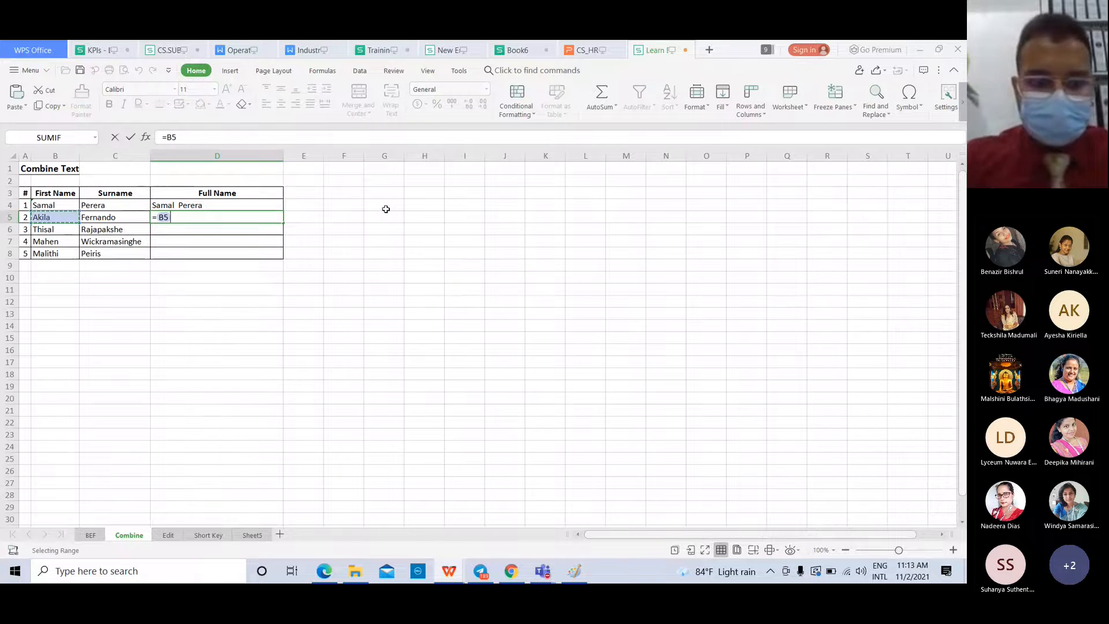
text(&")
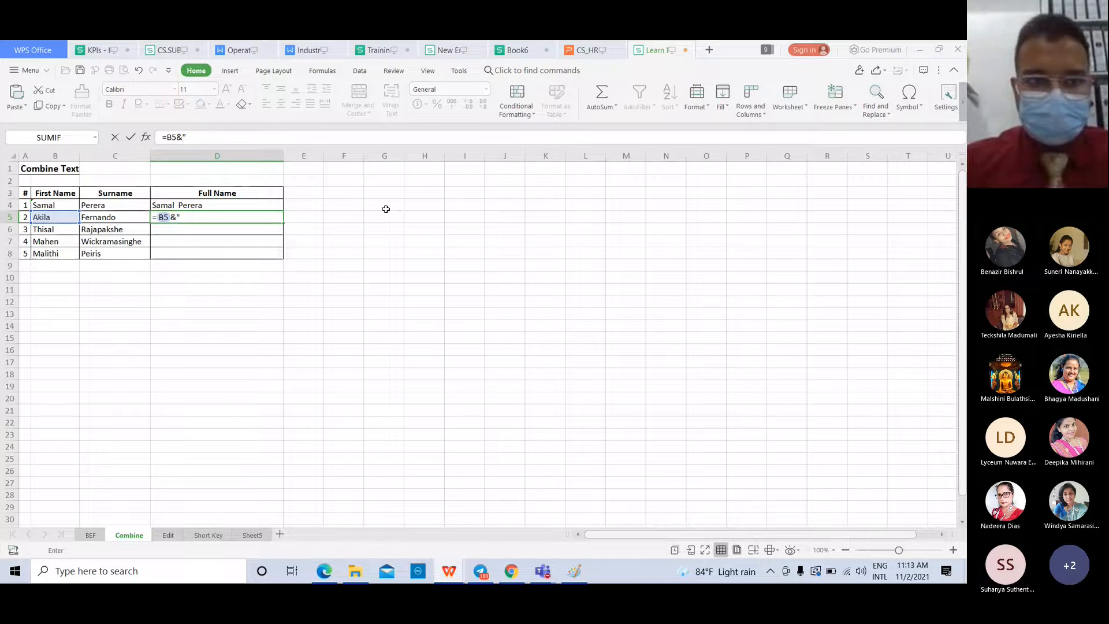
text( ")
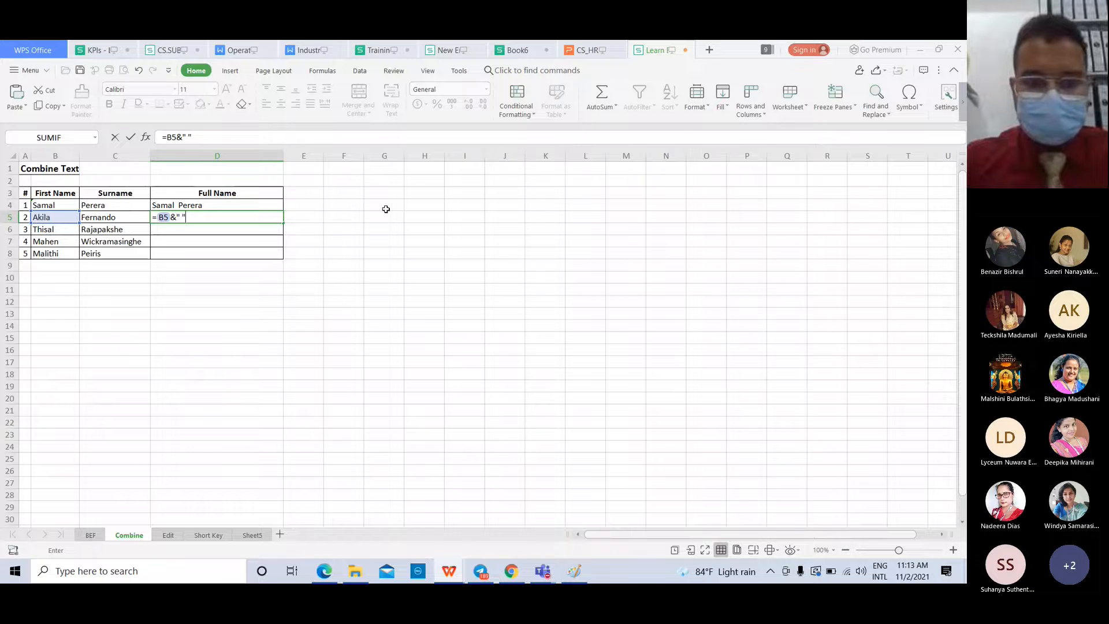
text(&)
click(123, 216)
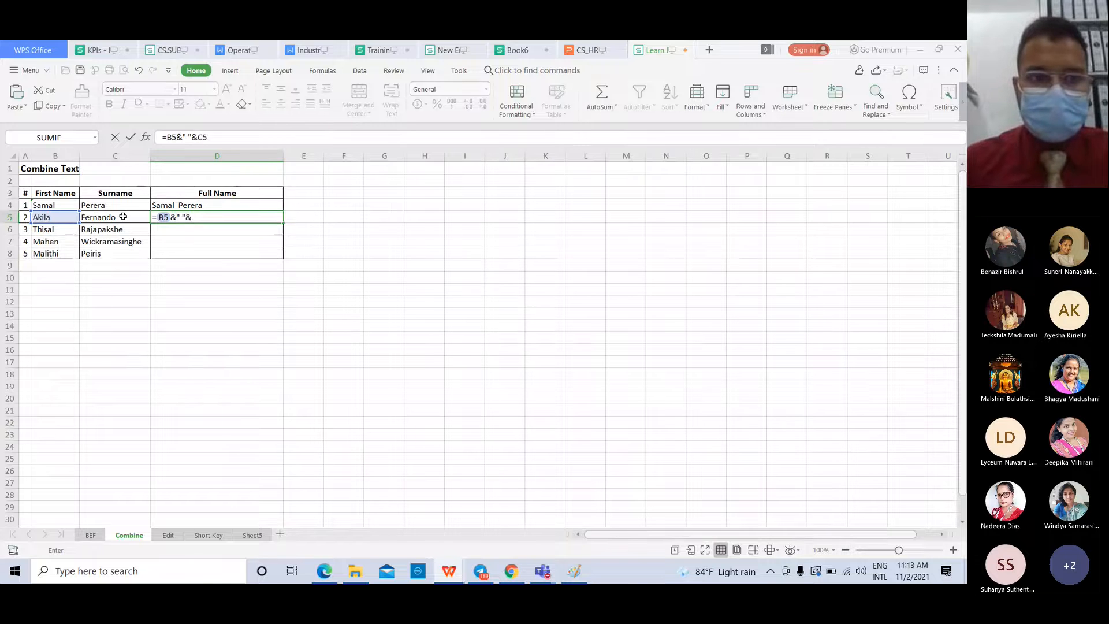
key(Return)
- Fill D5's formula down through D8 to complete the Full Name column
click(202, 218)
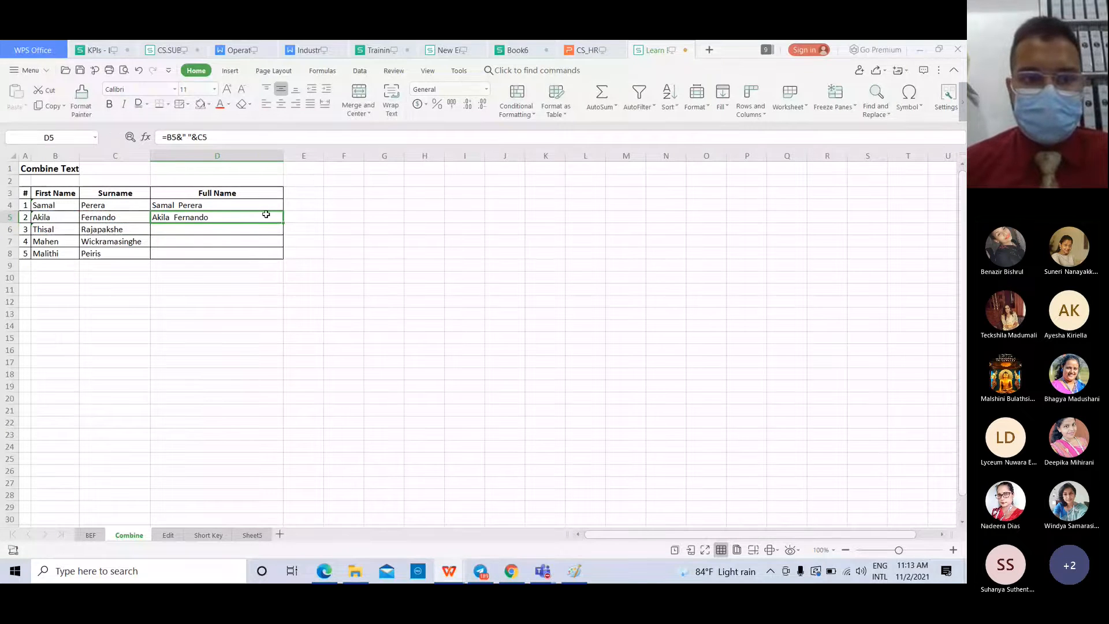
double_click(283, 223)
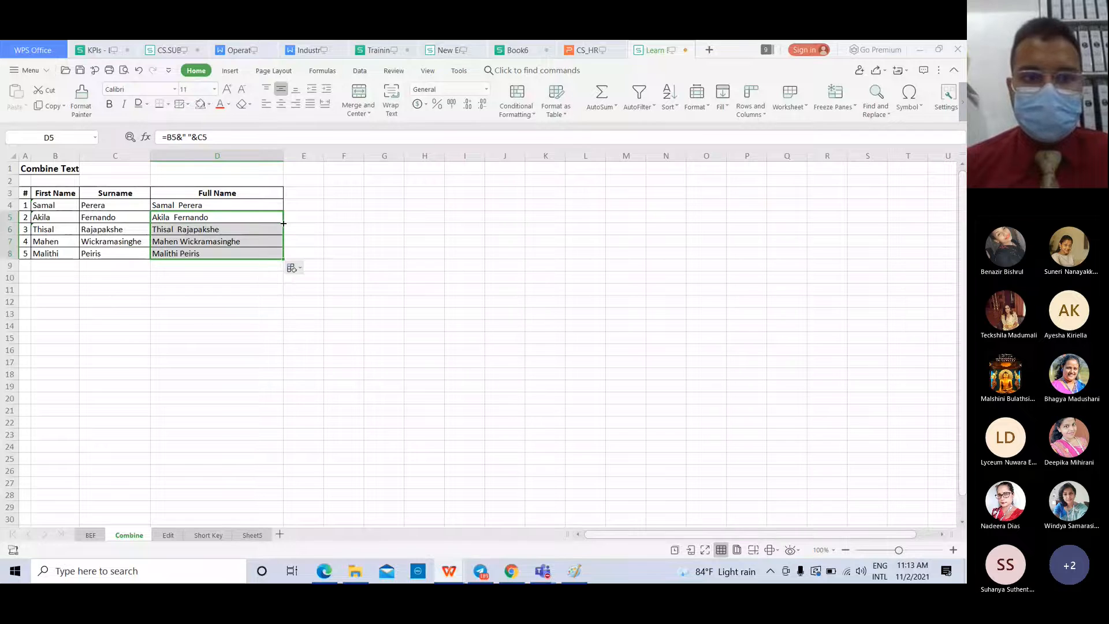
click(341, 240)
- Examine the joining formulas in the Full Name column from D4 to D7
click(246, 206)
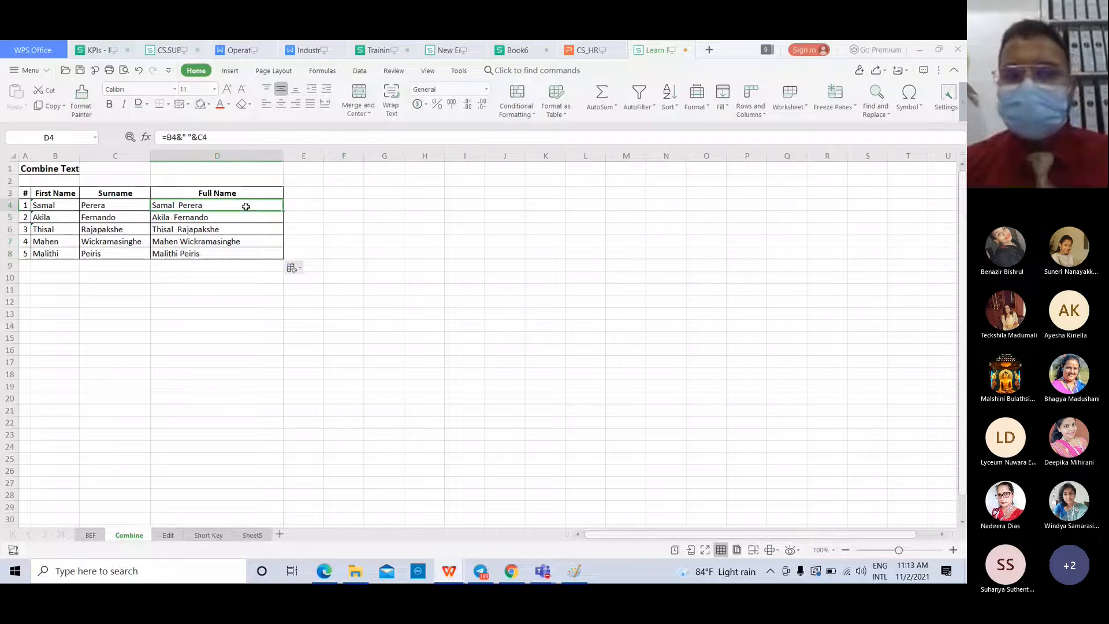
click(373, 230)
click(192, 230)
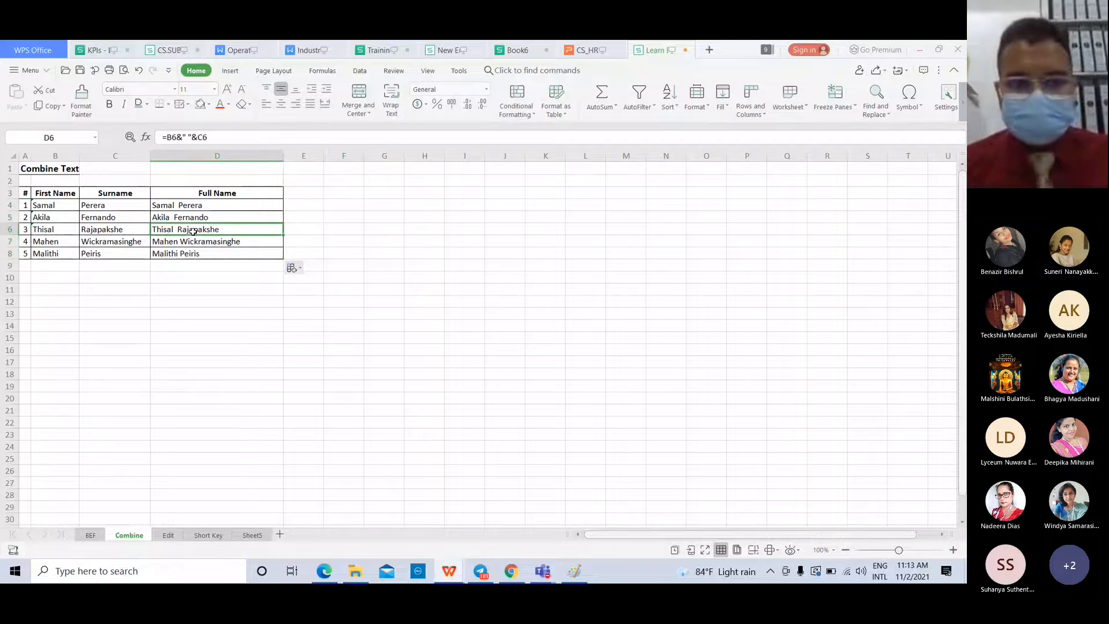
click(214, 313)
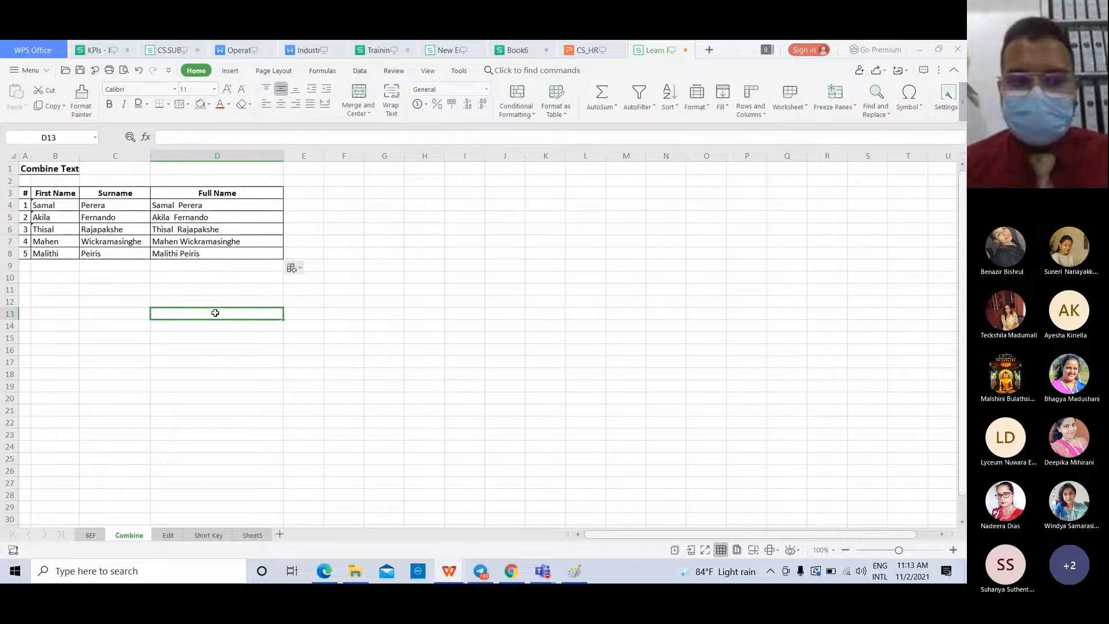
click(221, 241)
click(221, 229)
click(224, 217)
click(225, 208)
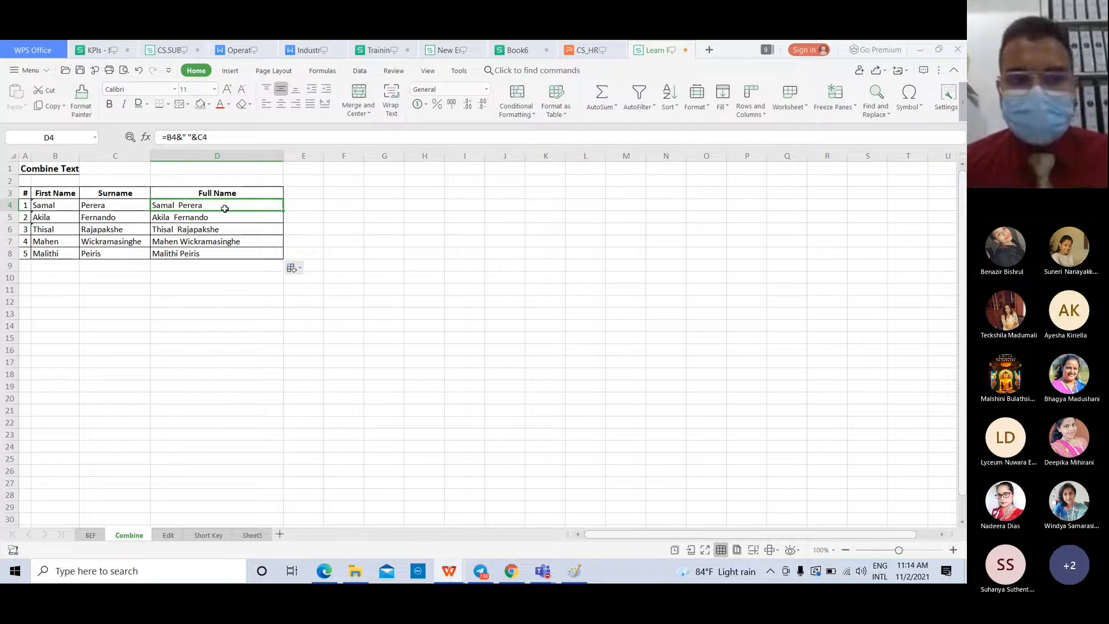
click(225, 226)
click(226, 210)
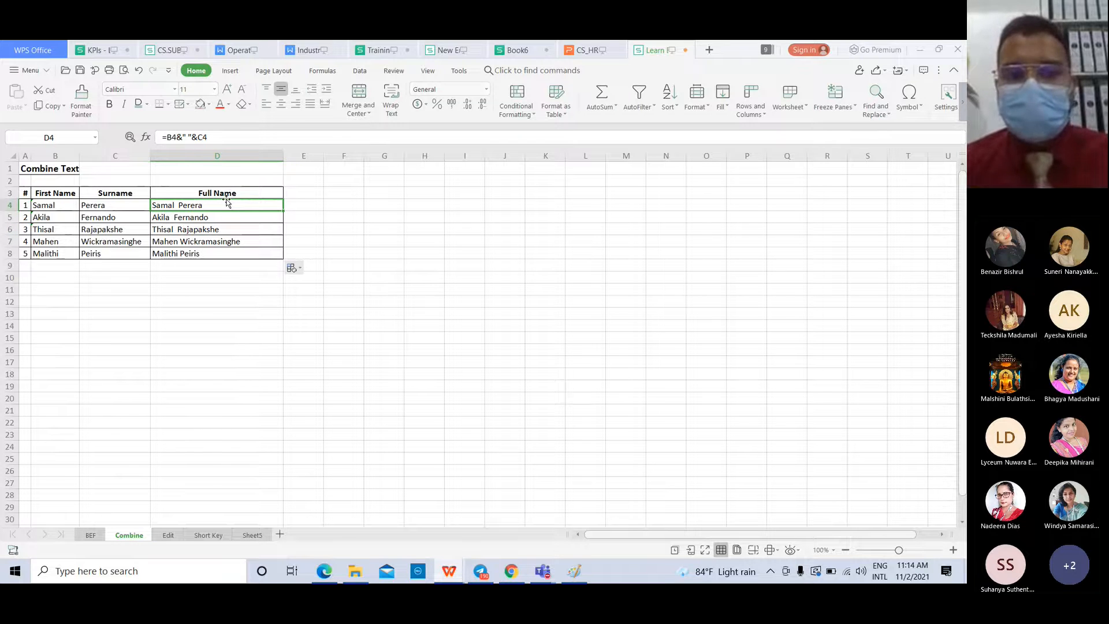
click(251, 219)
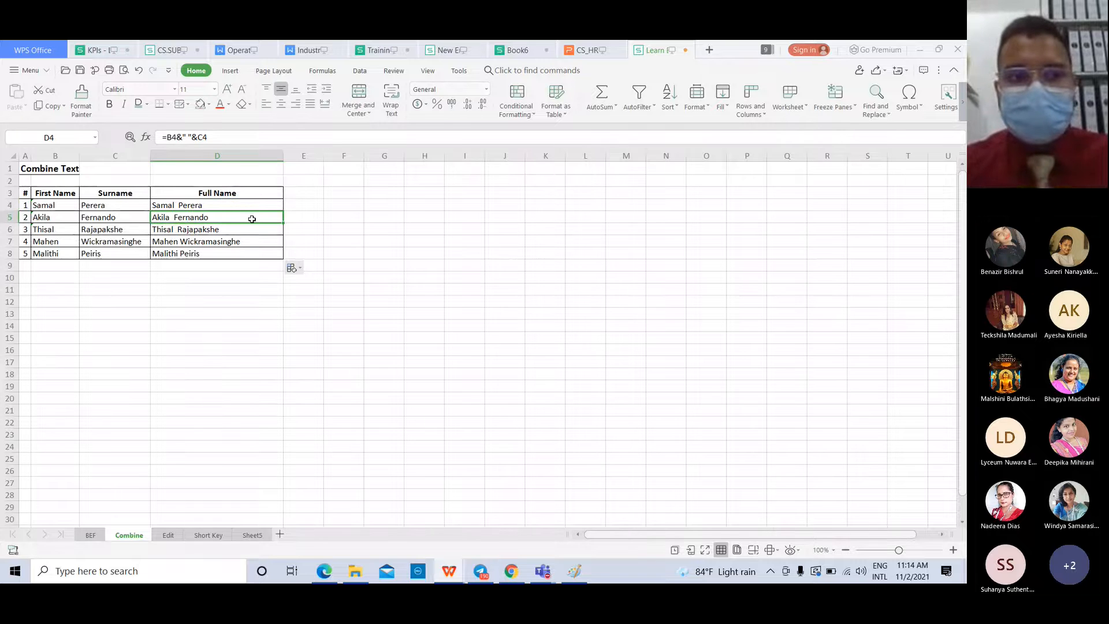
key(Down)
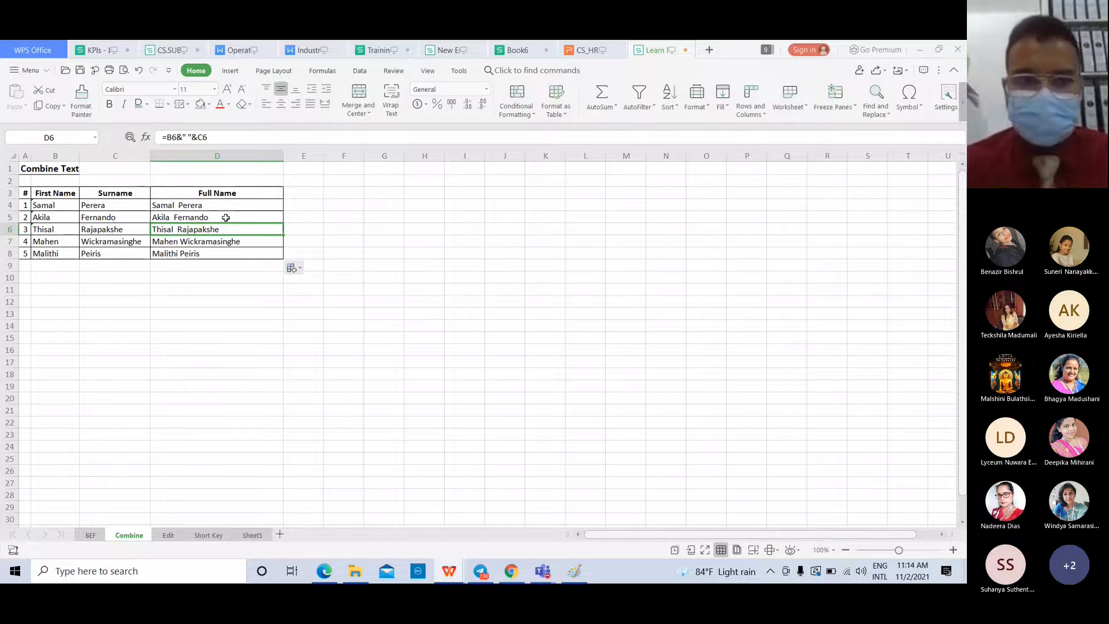
click(875, 492)
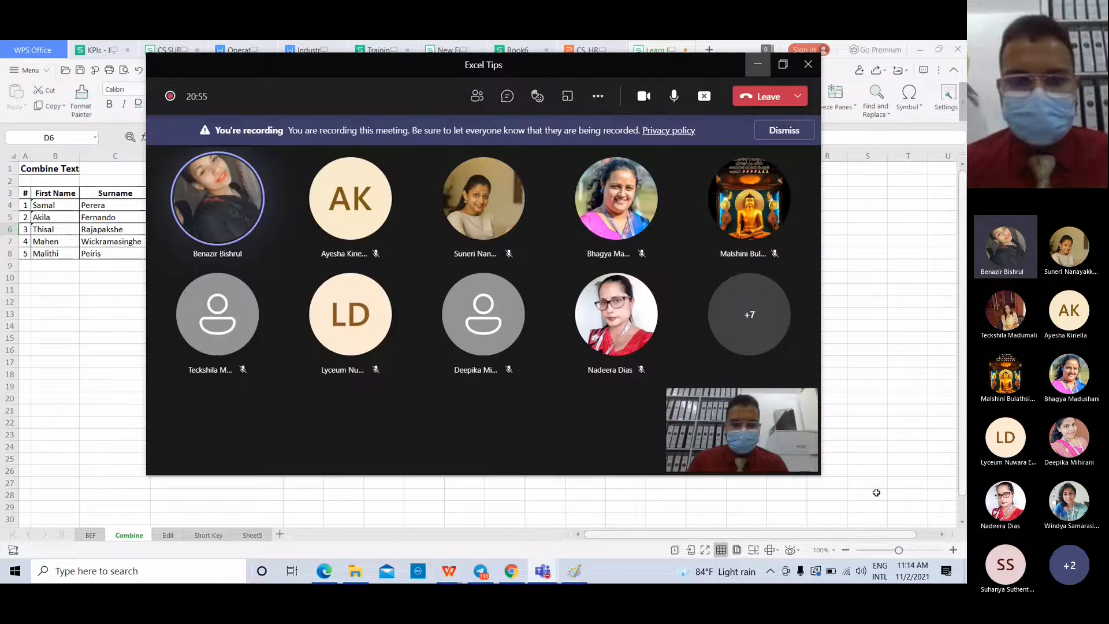
click(758, 73)
click(429, 303)
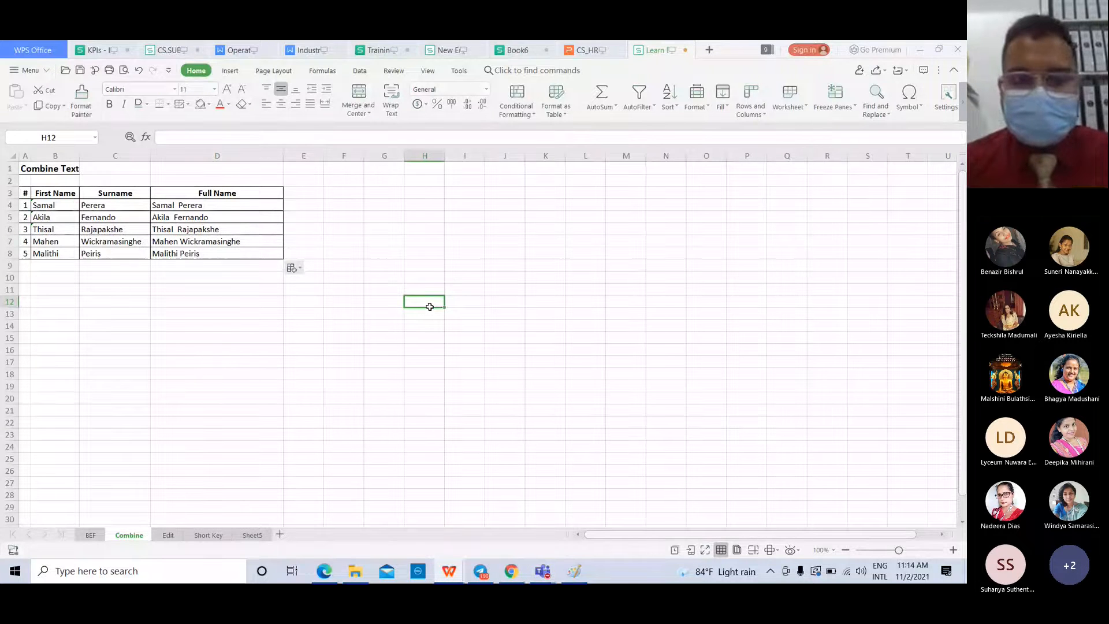
- Open the Edit sheet and examine how the full names in the All Caps table are capitalised
click(168, 536)
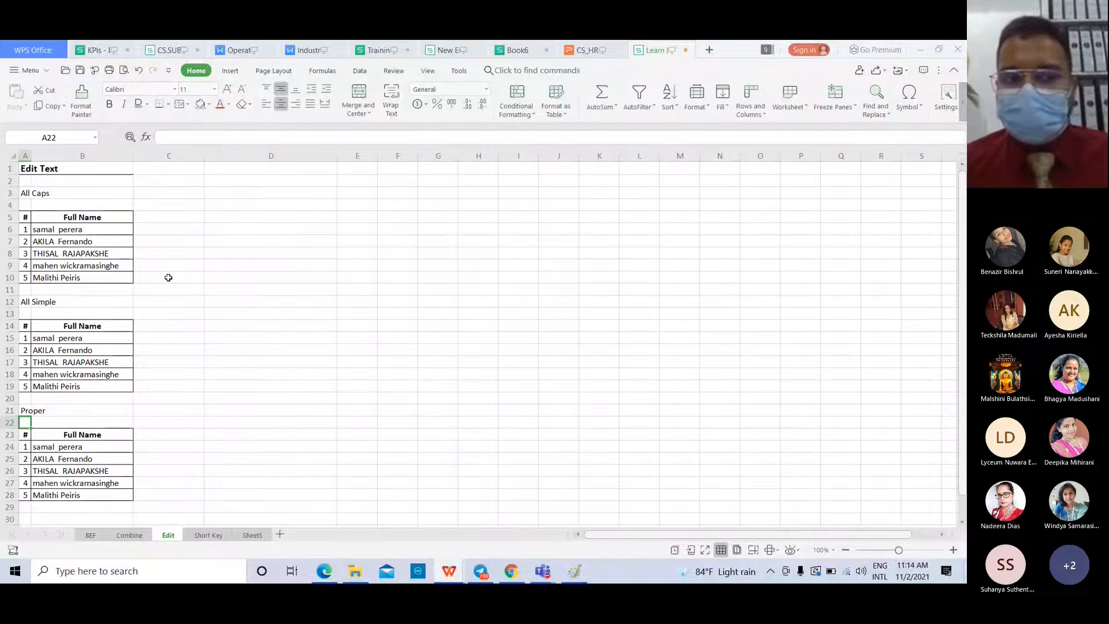
scroll(168, 277, down, 5)
scroll(168, 277, up, 5)
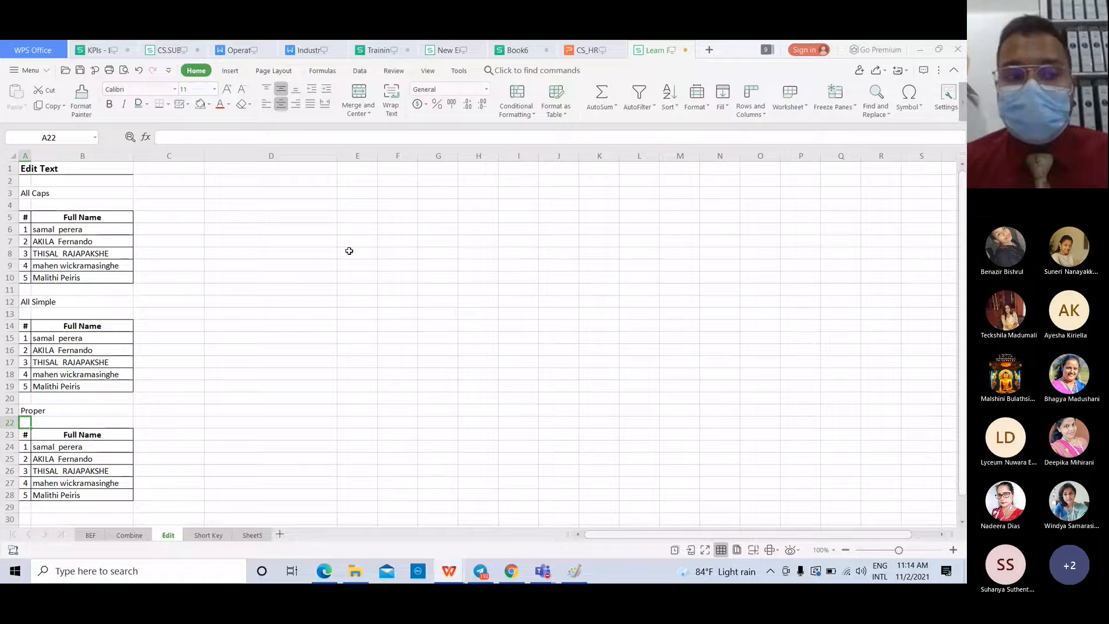
click(80, 229)
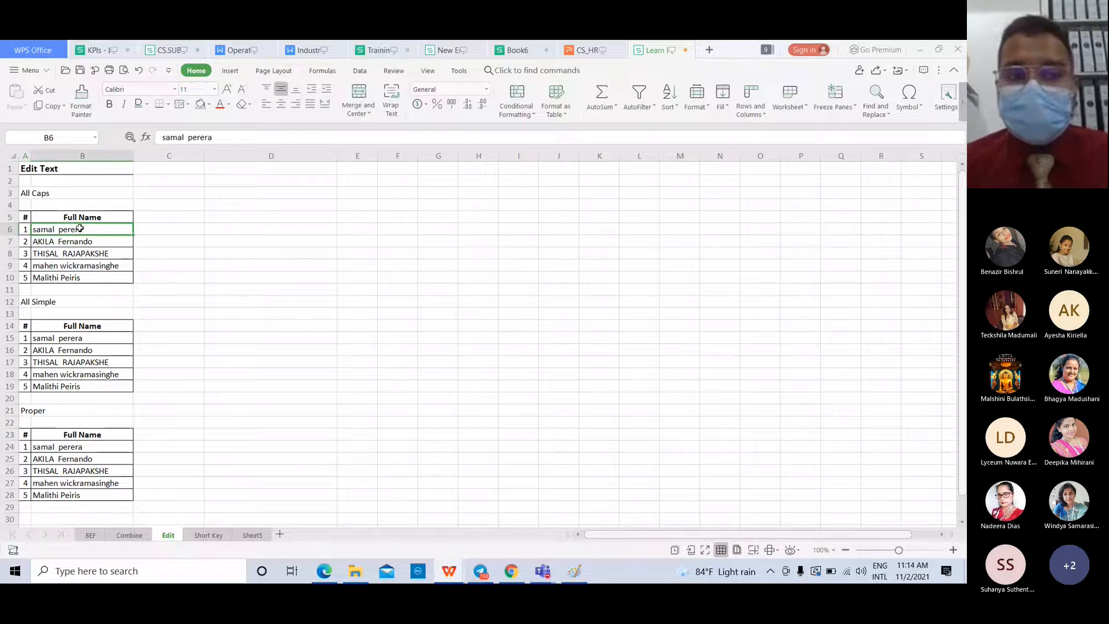
click(73, 242)
click(89, 229)
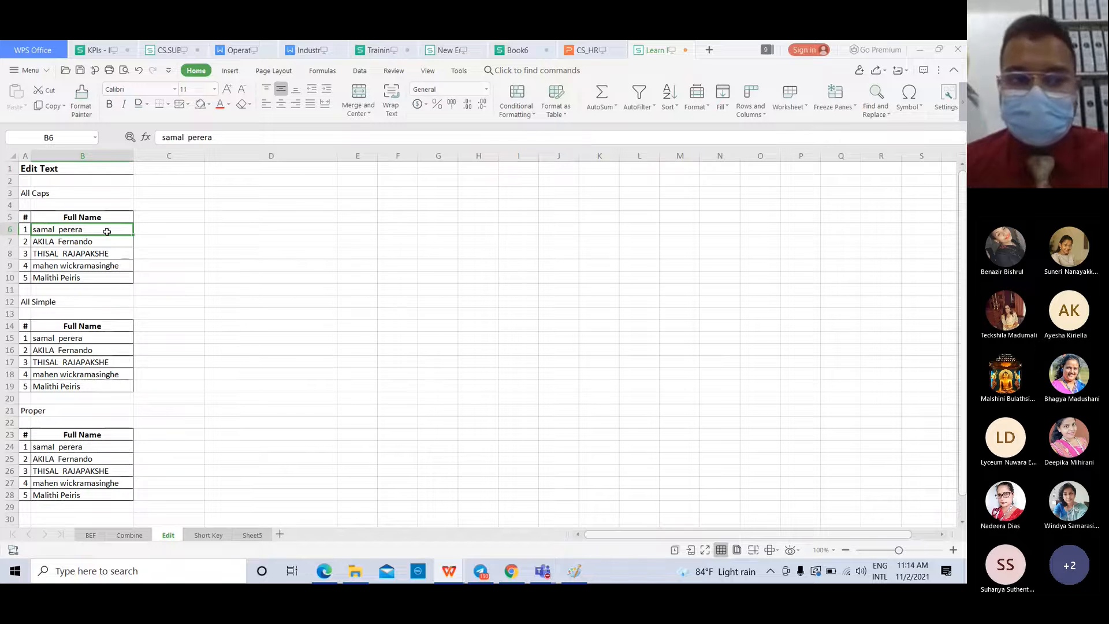
click(83, 239)
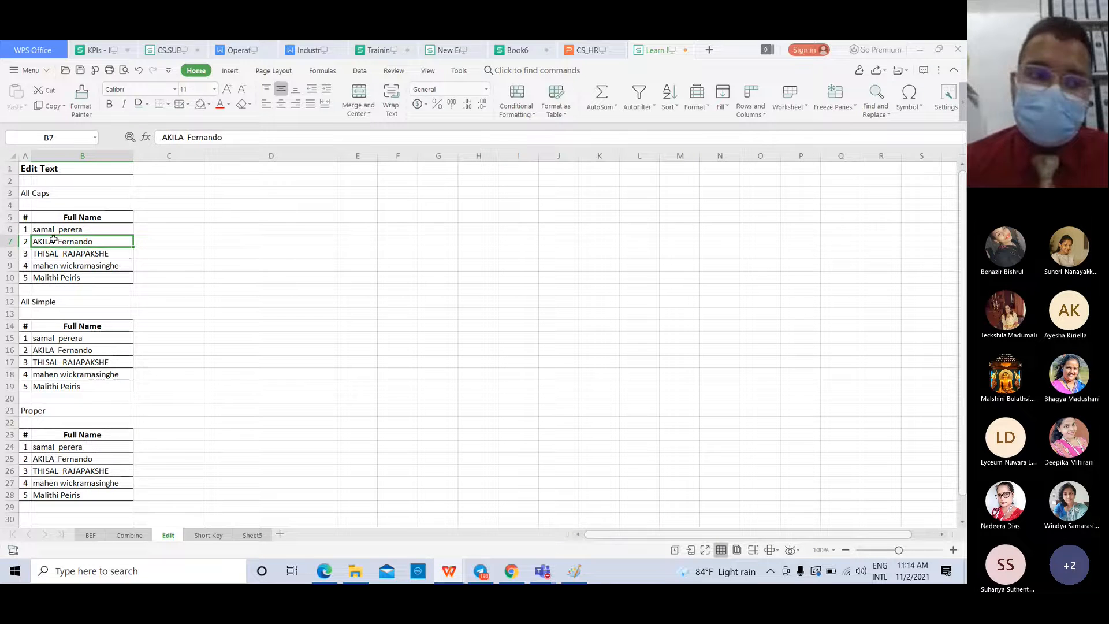
click(93, 253)
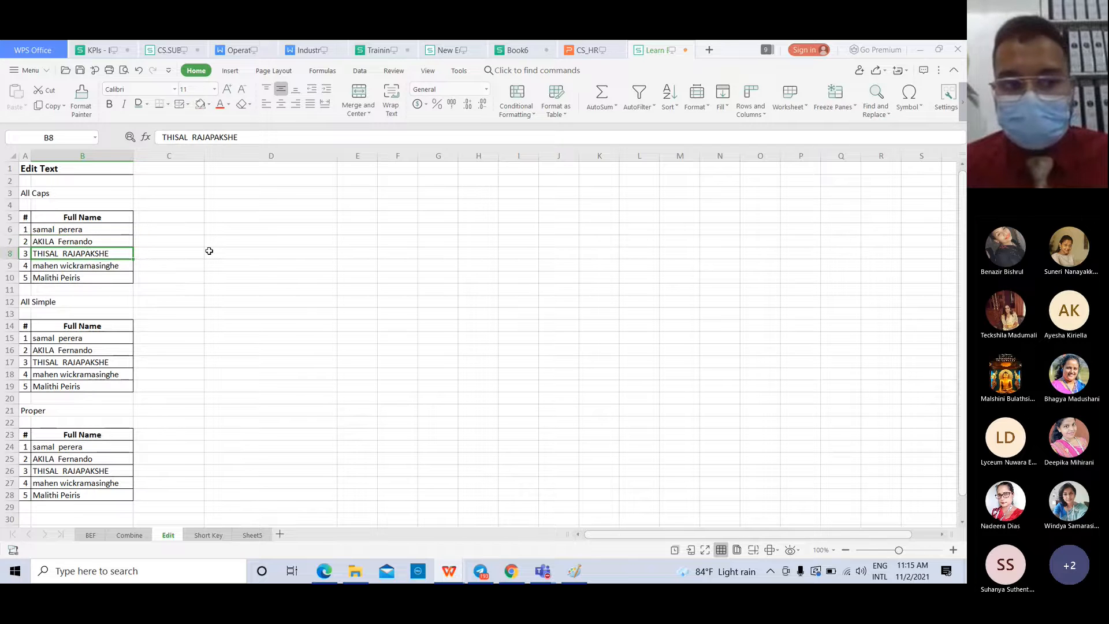
click(80, 276)
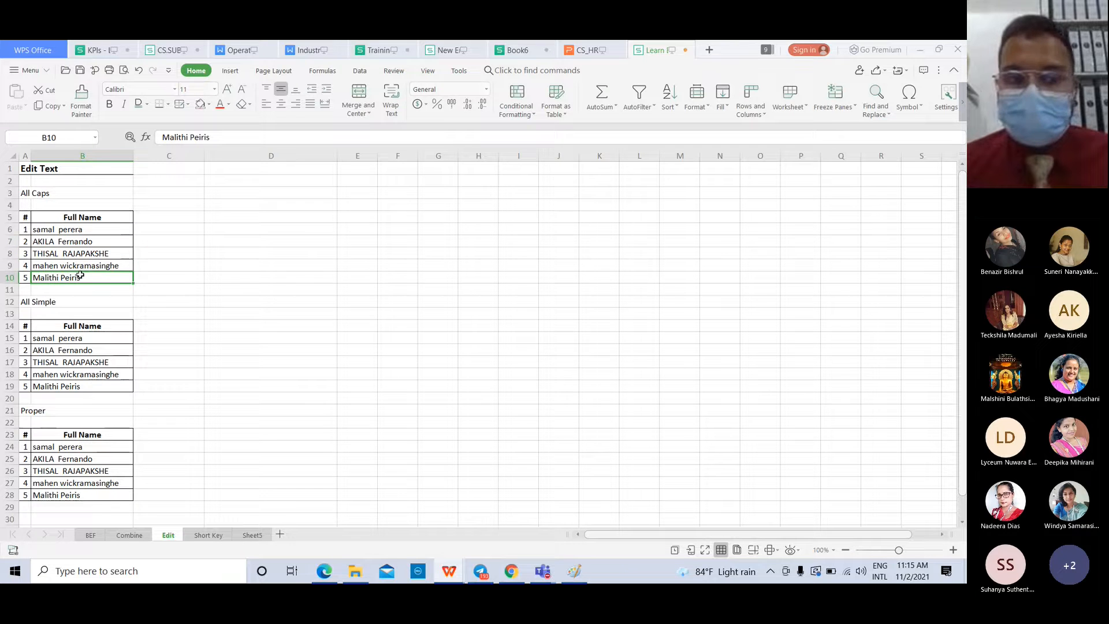
- Enter the first person's full name manually in C6 beside the All Caps table, capitalising each initial
click(182, 277)
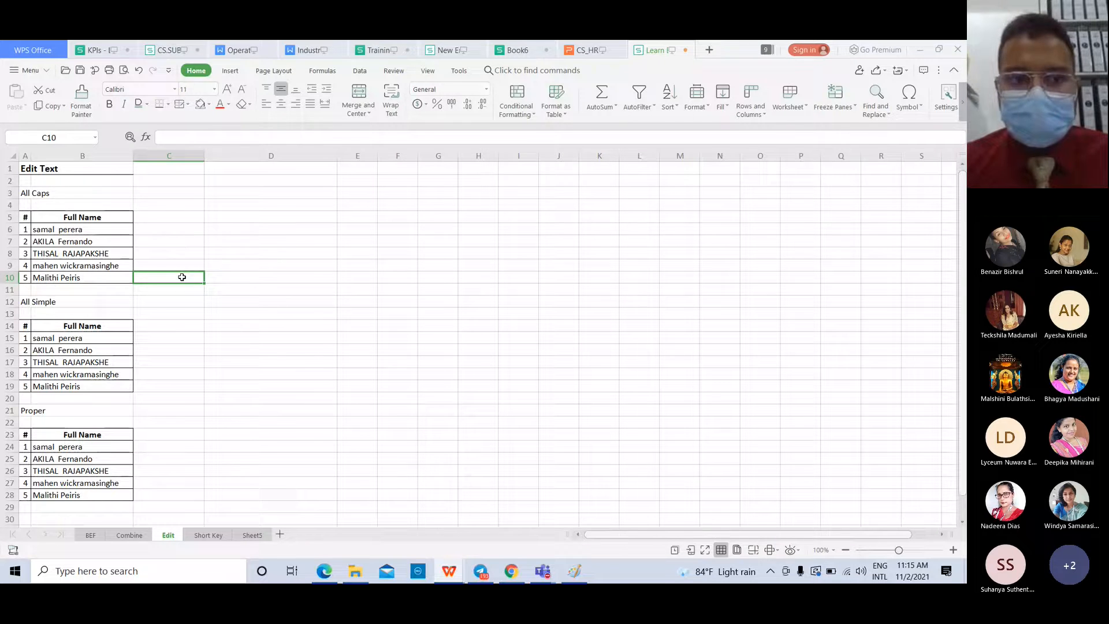
click(182, 222)
click(181, 229)
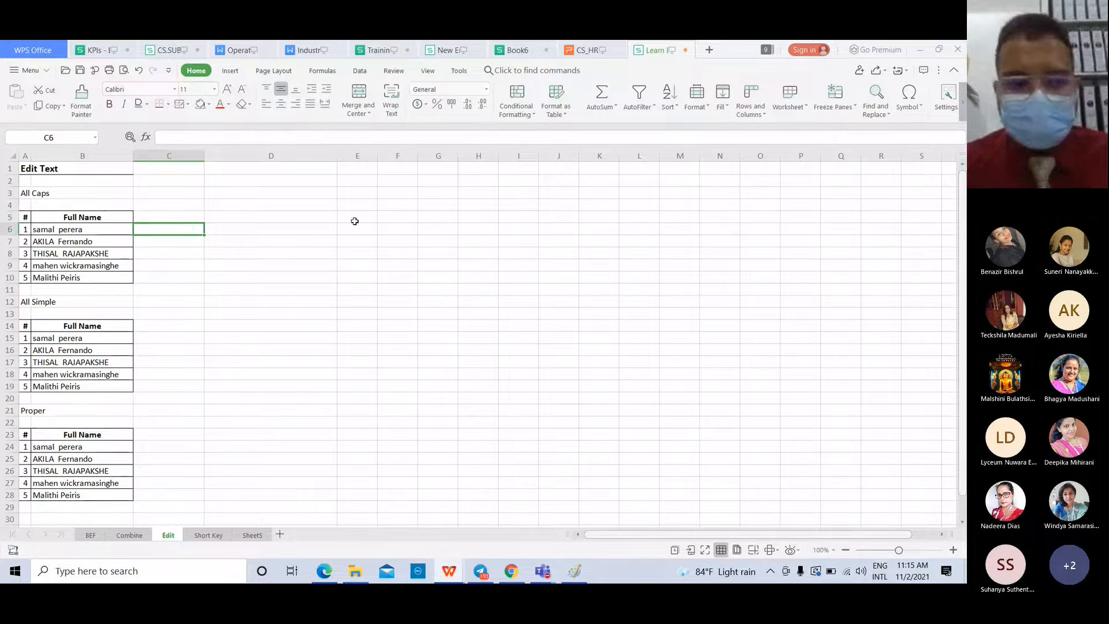
text(Samal )
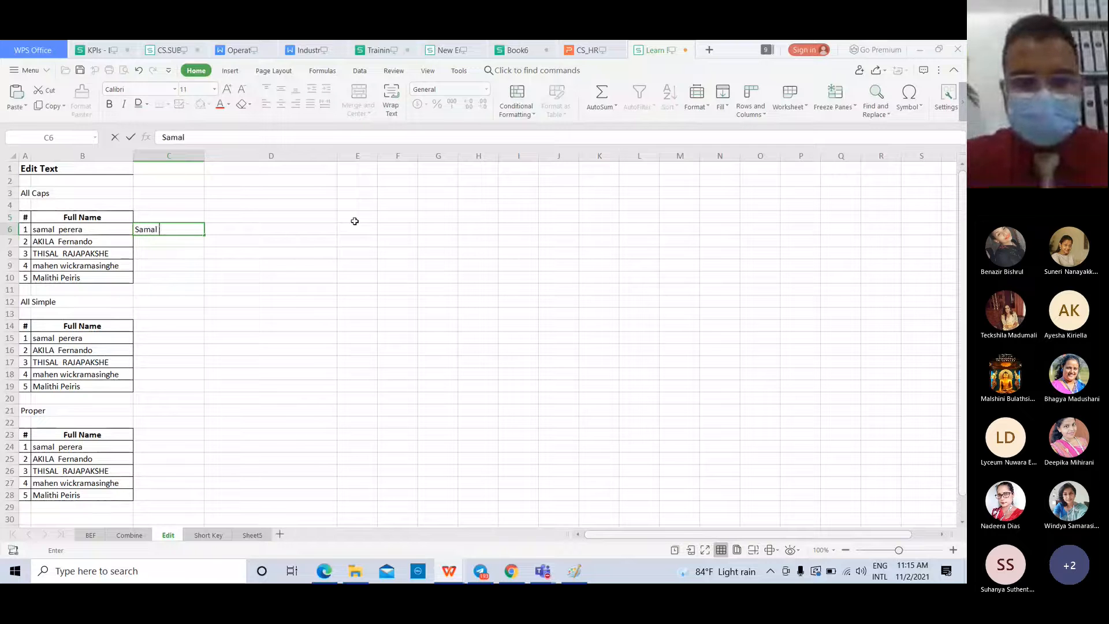
text(Perera)
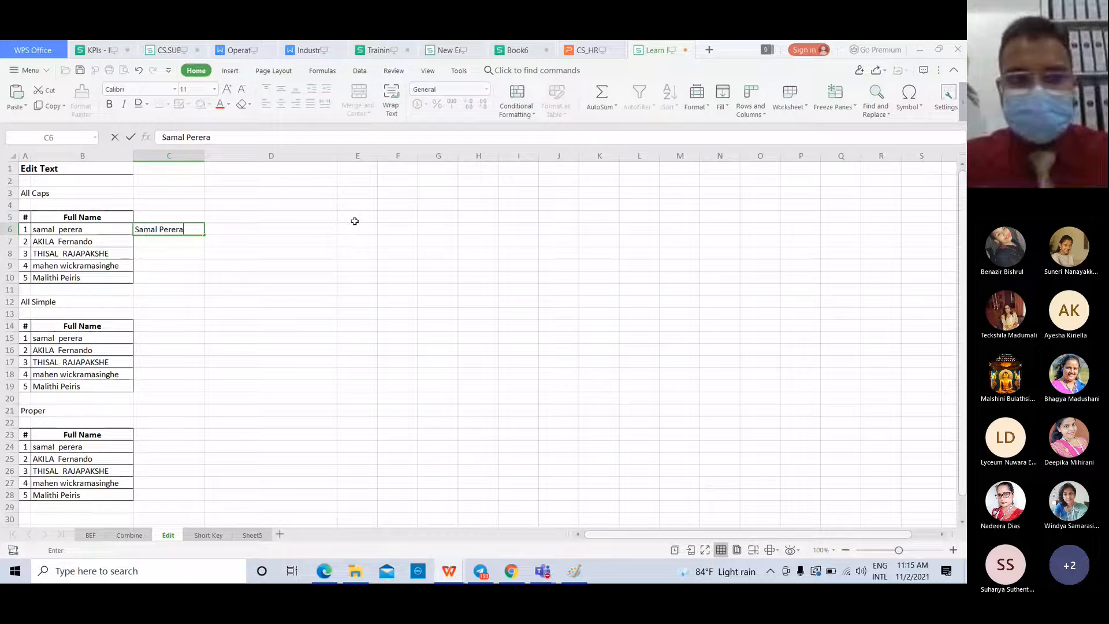
key(Return)
click(153, 231)
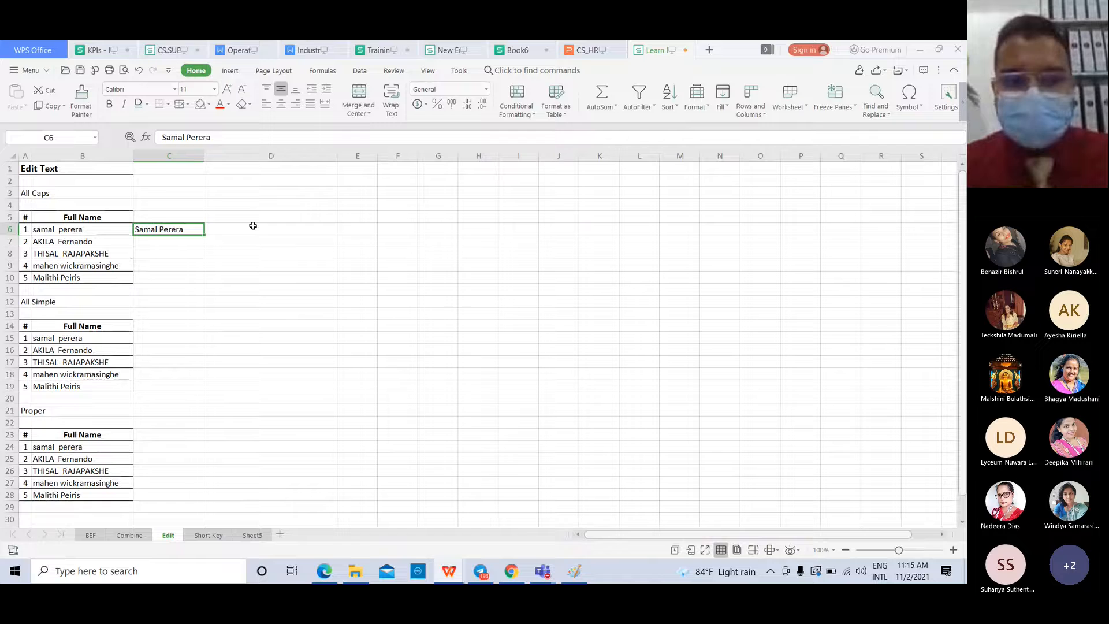
click(253, 226)
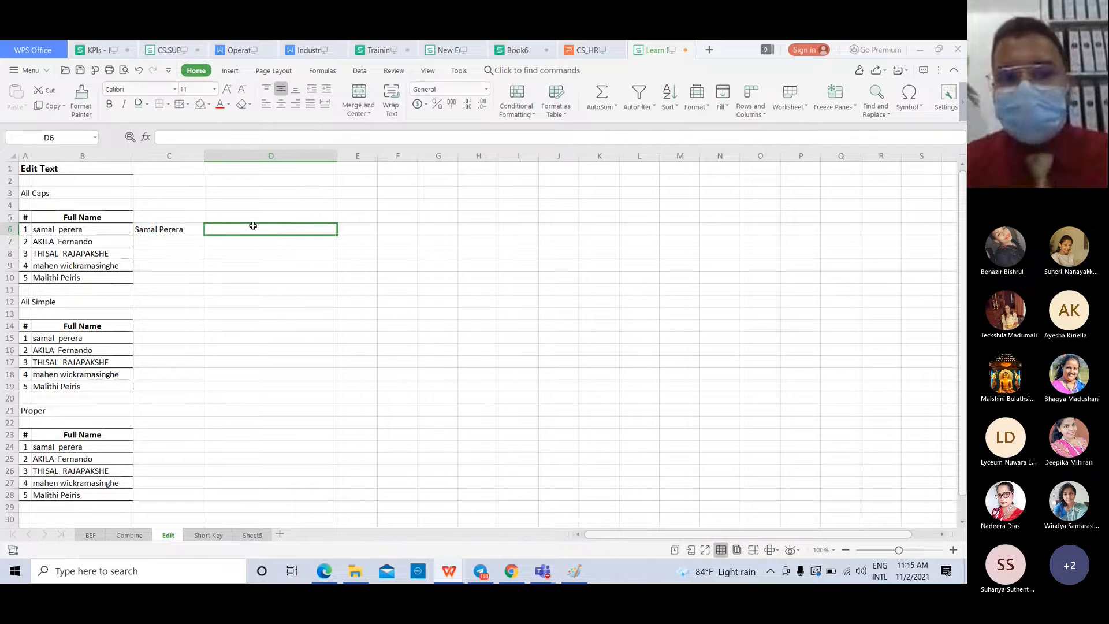
- Replace the manually entered name in C6 with the formula =UPPER(B6)
click(173, 226)
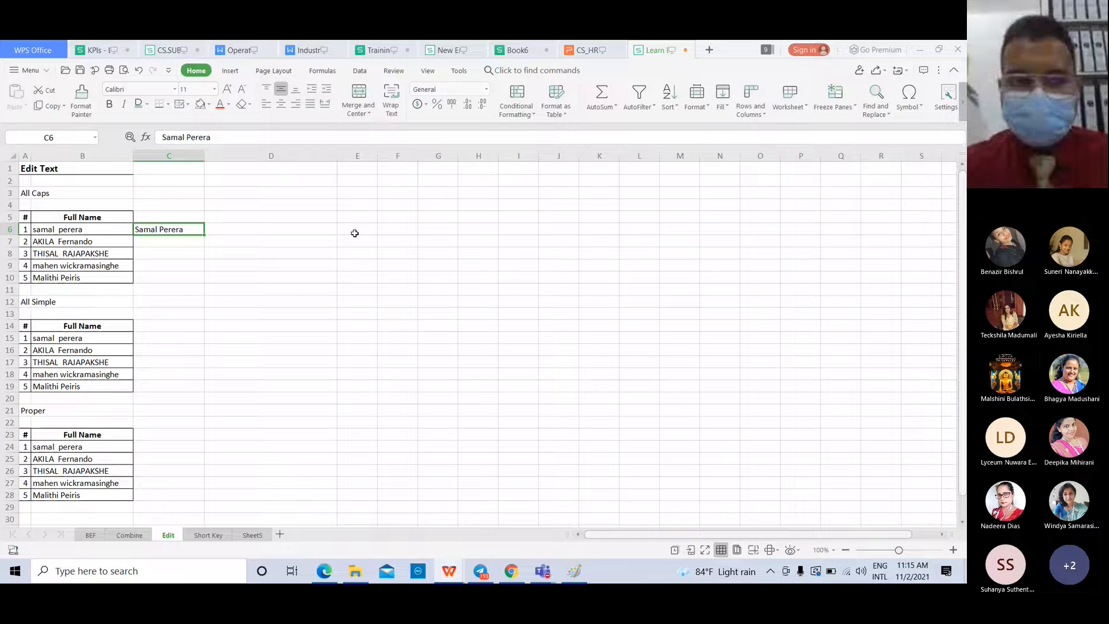
text(=)
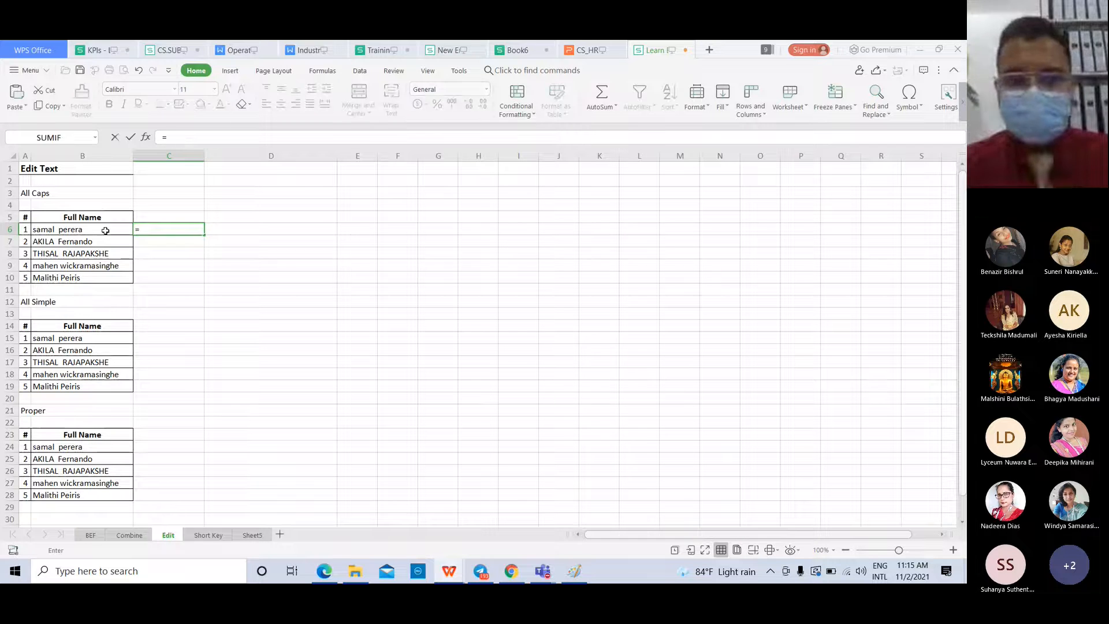
click(105, 231)
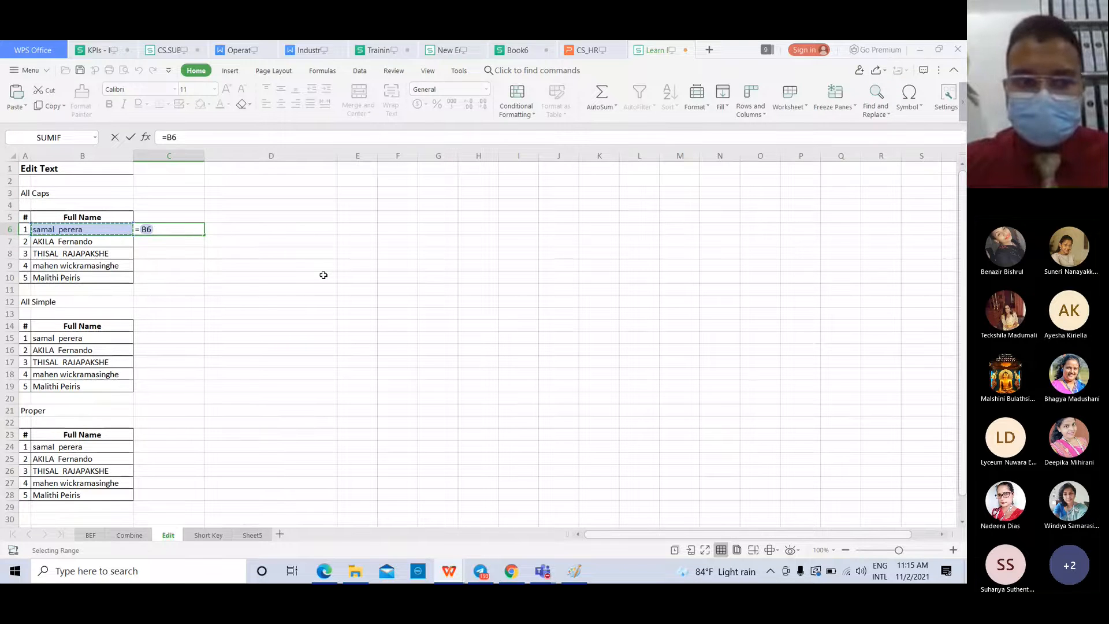
key(BackSpace)
key(BackSpace)
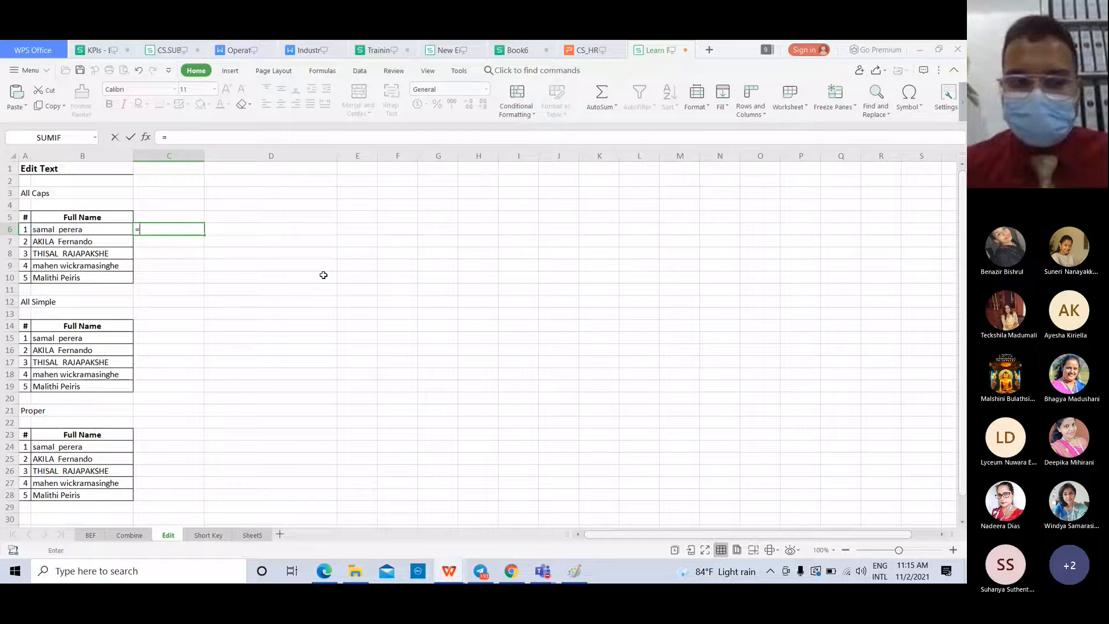
text(Upp)
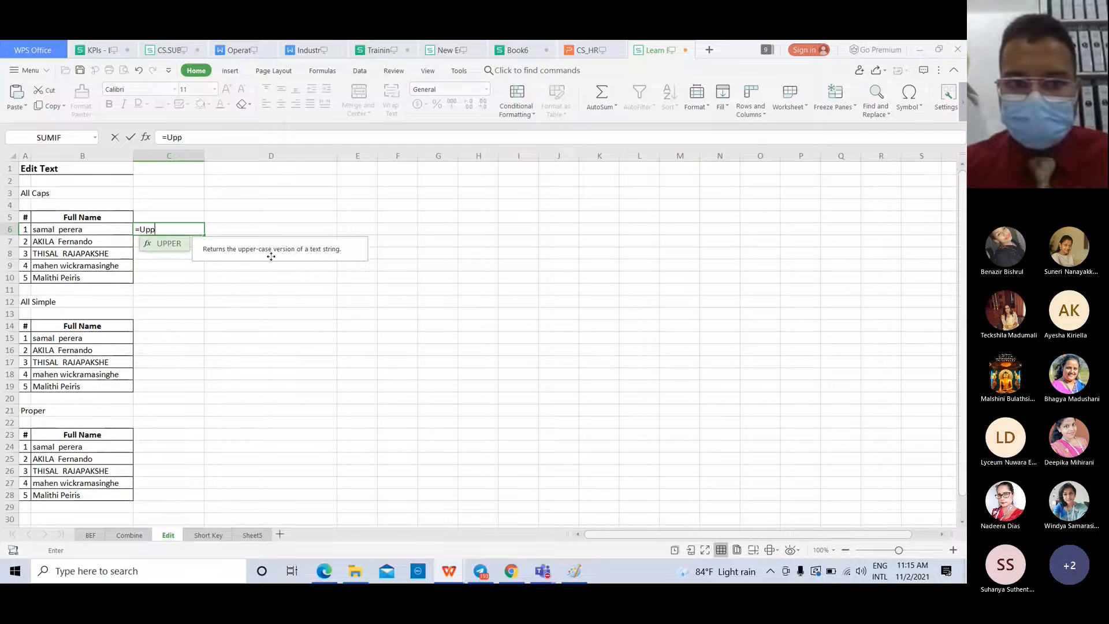
double_click(180, 250)
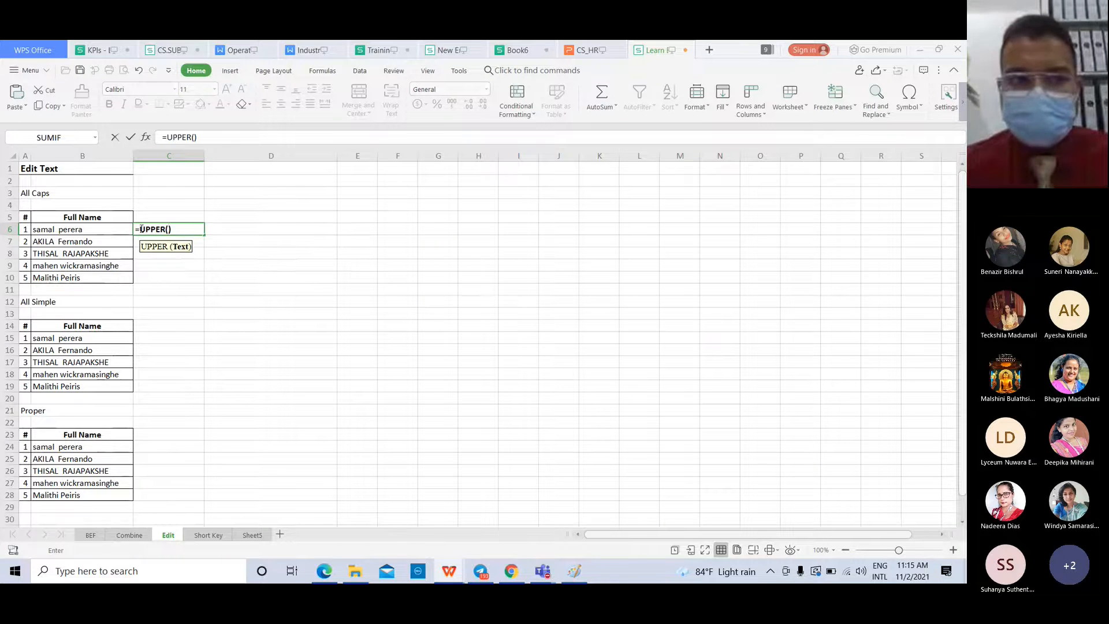
click(117, 229)
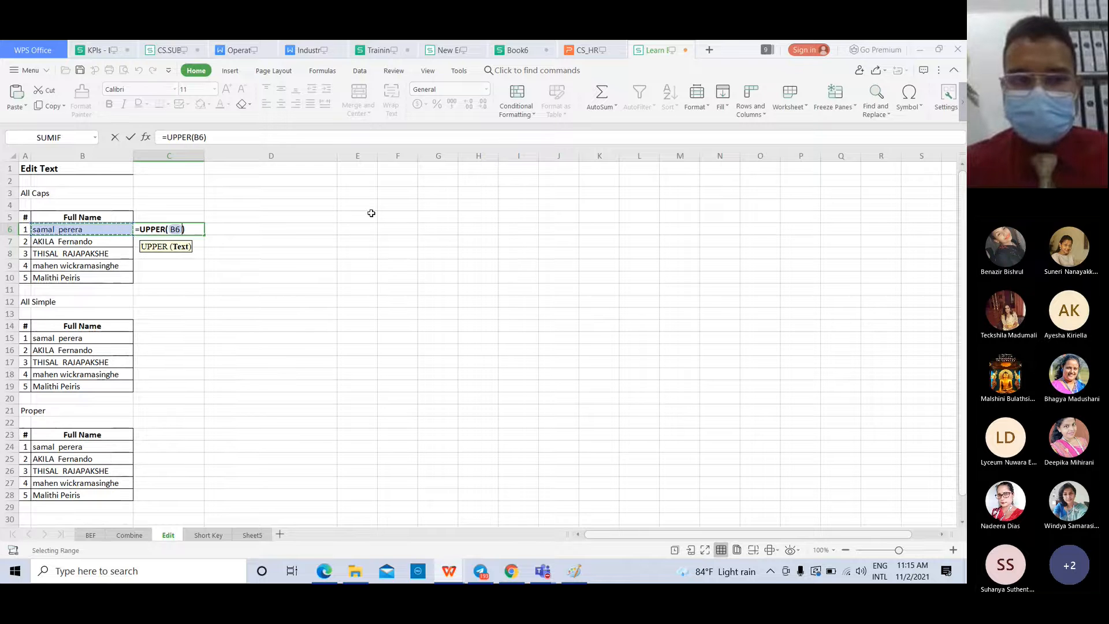
key(Return)
- Fill C6's UPPER formula down through C10 beside the All Caps table
click(195, 230)
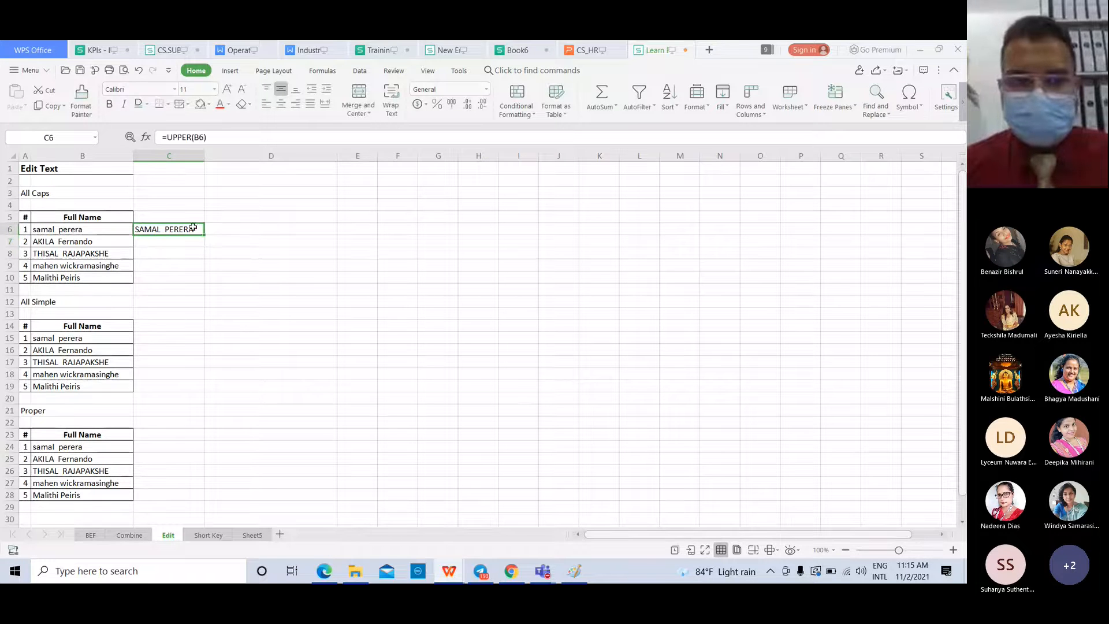
double_click(202, 234)
click(284, 247)
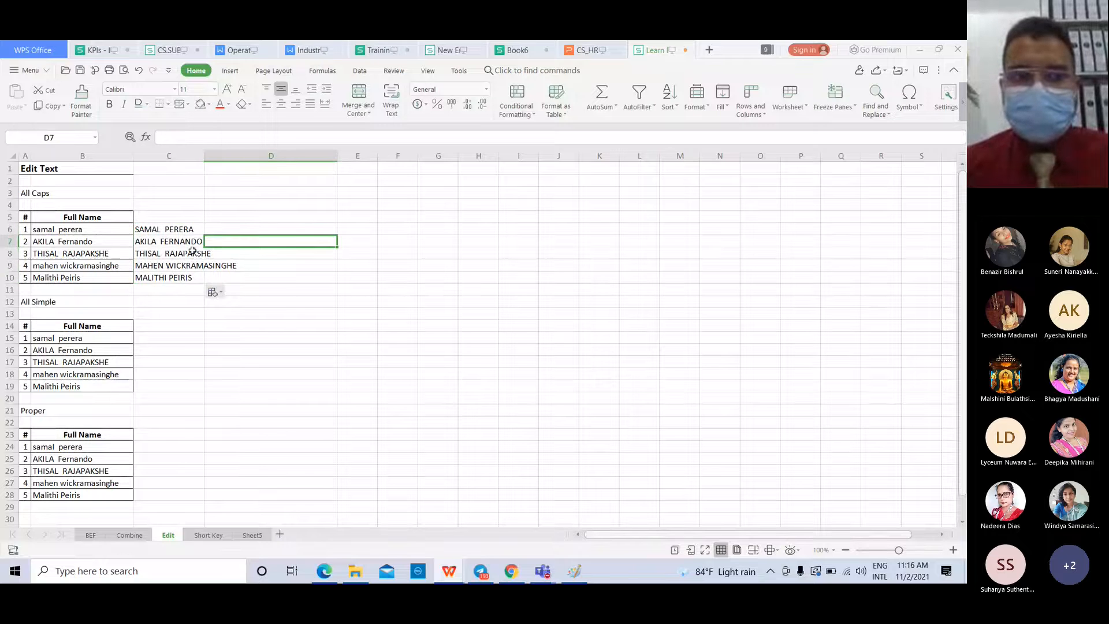
- Clear the UPPER formulas from C6 to C10 beside the All Caps table
click(191, 228)
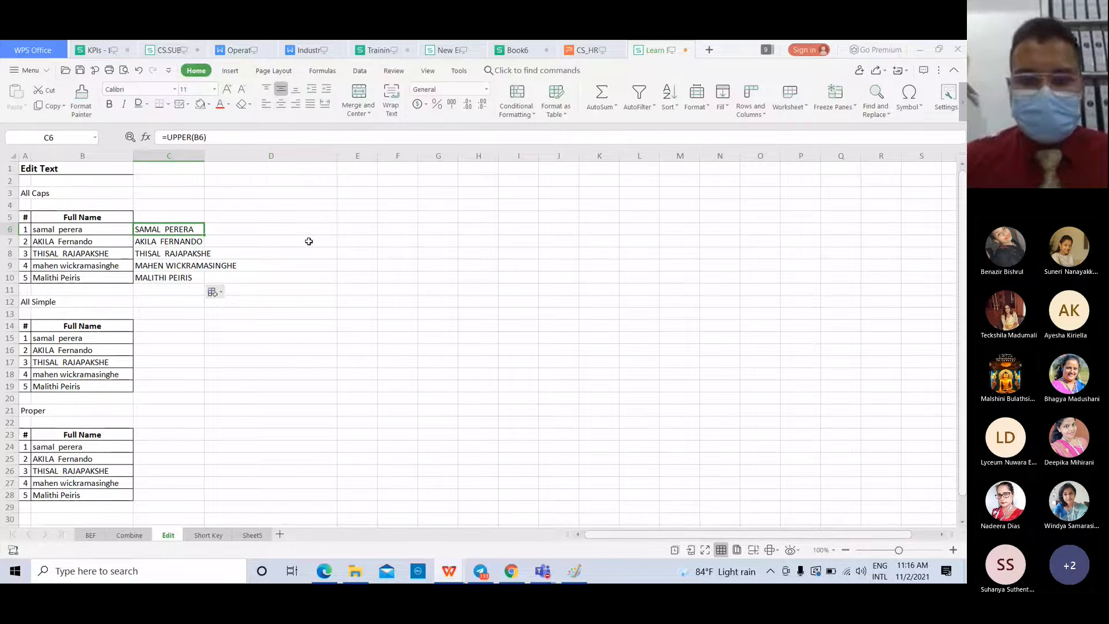
key(shift+Down)
key(shift+Down)
key(shift+Down)
key(shift+Down)
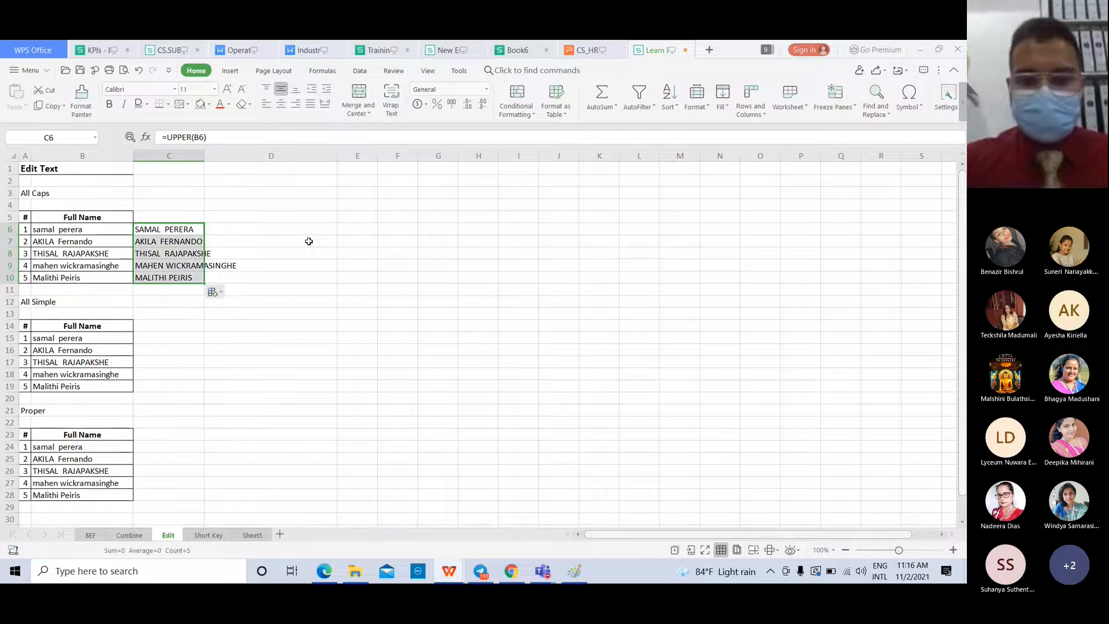
key(Delete)
- Enter the formula =UPPER(B6) in the empty cell C6 to convert the first All Caps name to capitals
click(178, 231)
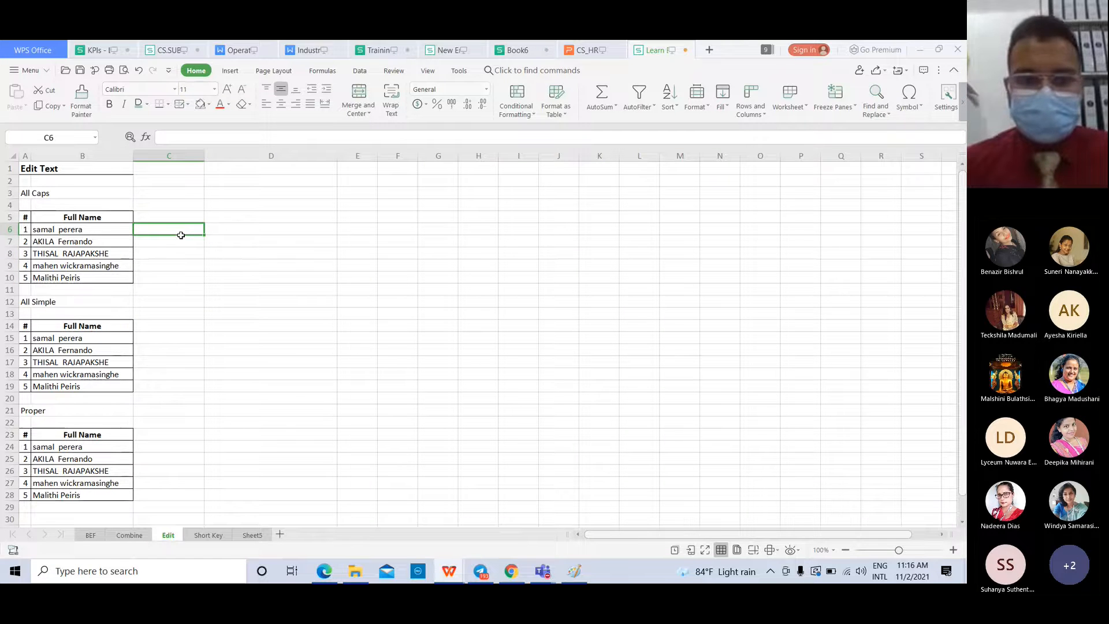
text(=Upper)
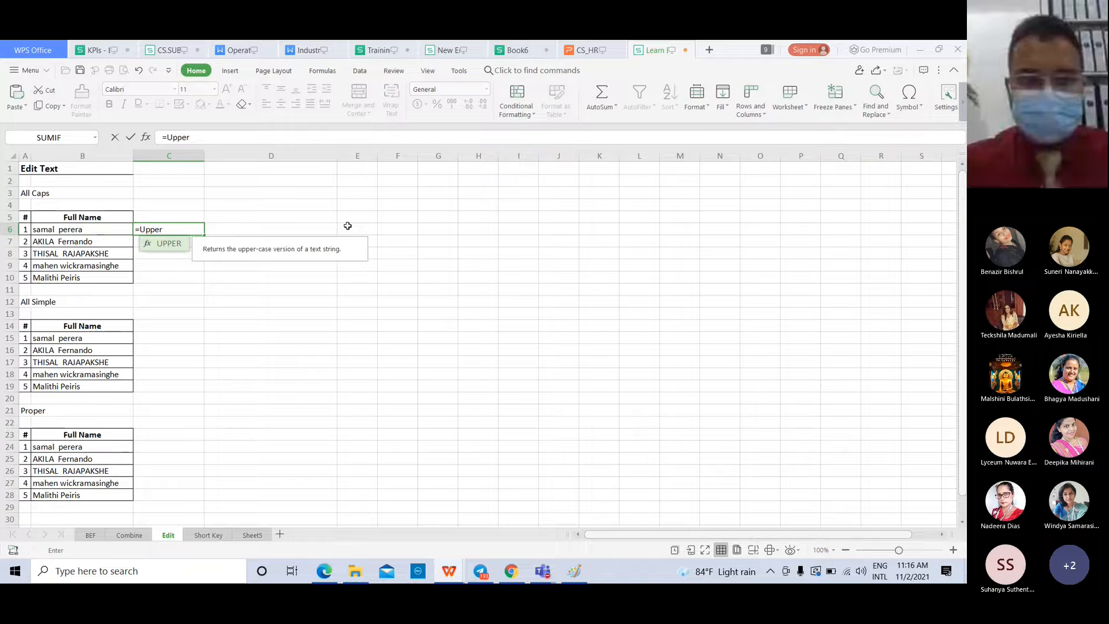
double_click(173, 242)
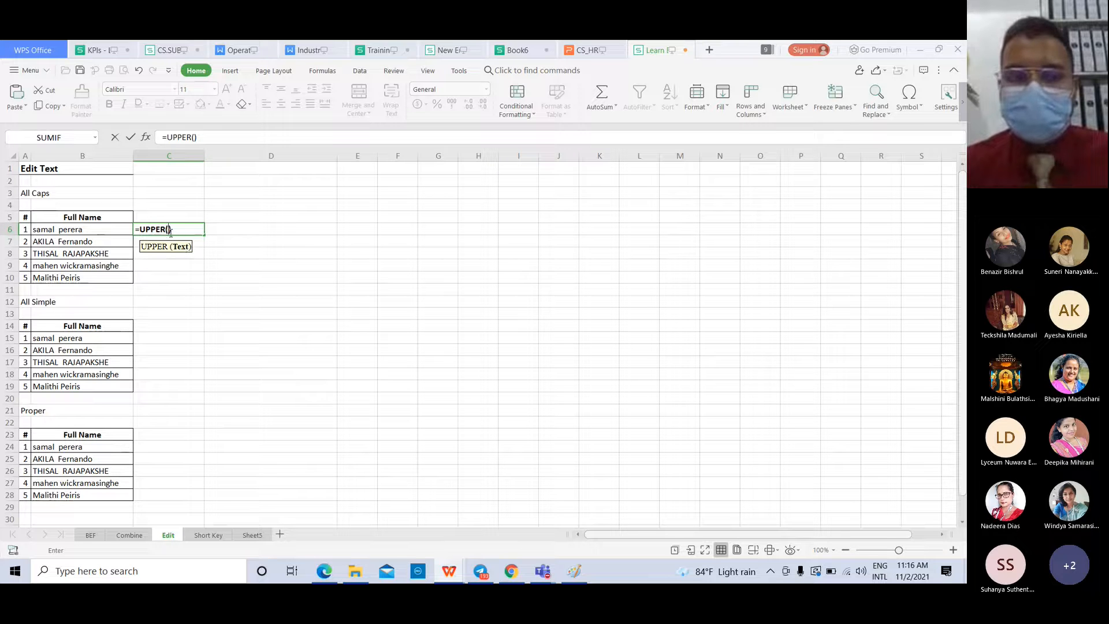
click(82, 230)
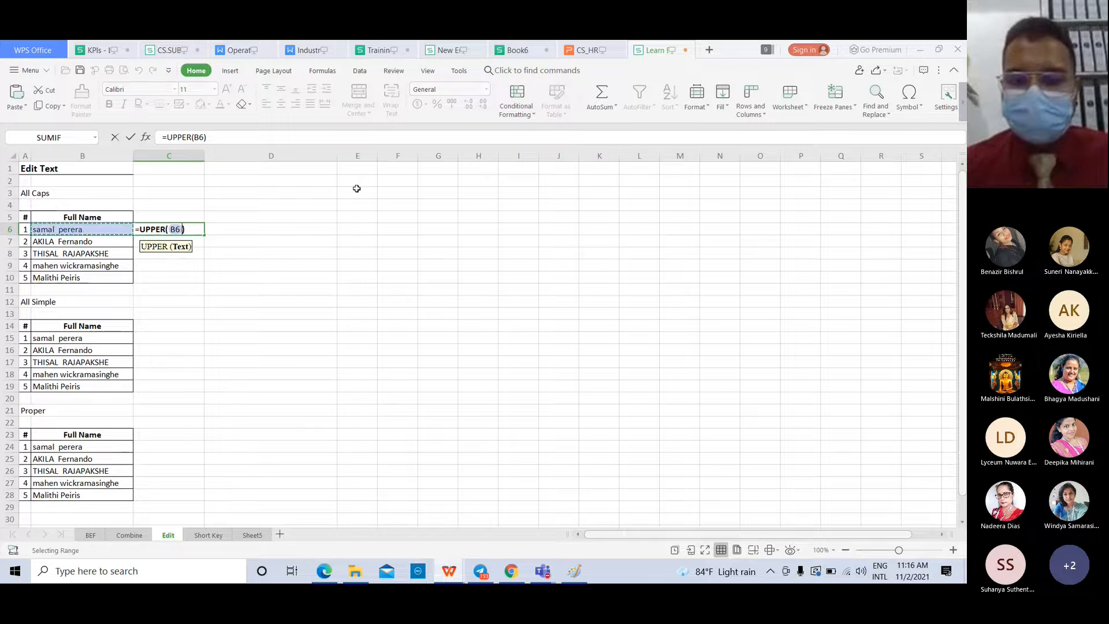
key(Return)
- Copy the uppercase formula from C6 down to C10 for the remaining names in the All Caps table
click(201, 226)
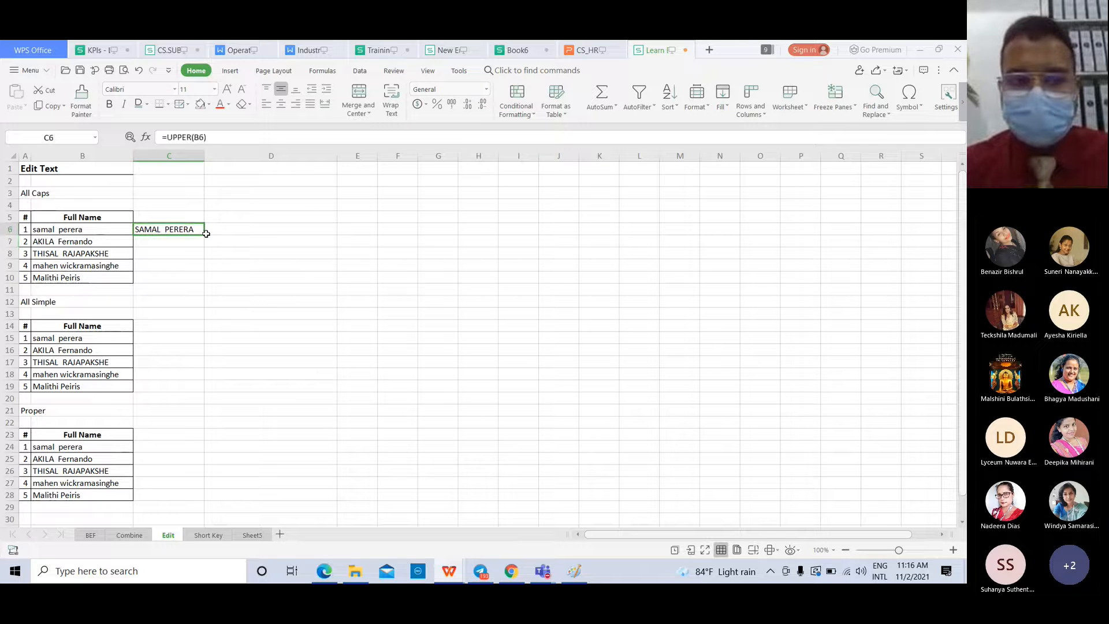
double_click(205, 234)
click(274, 273)
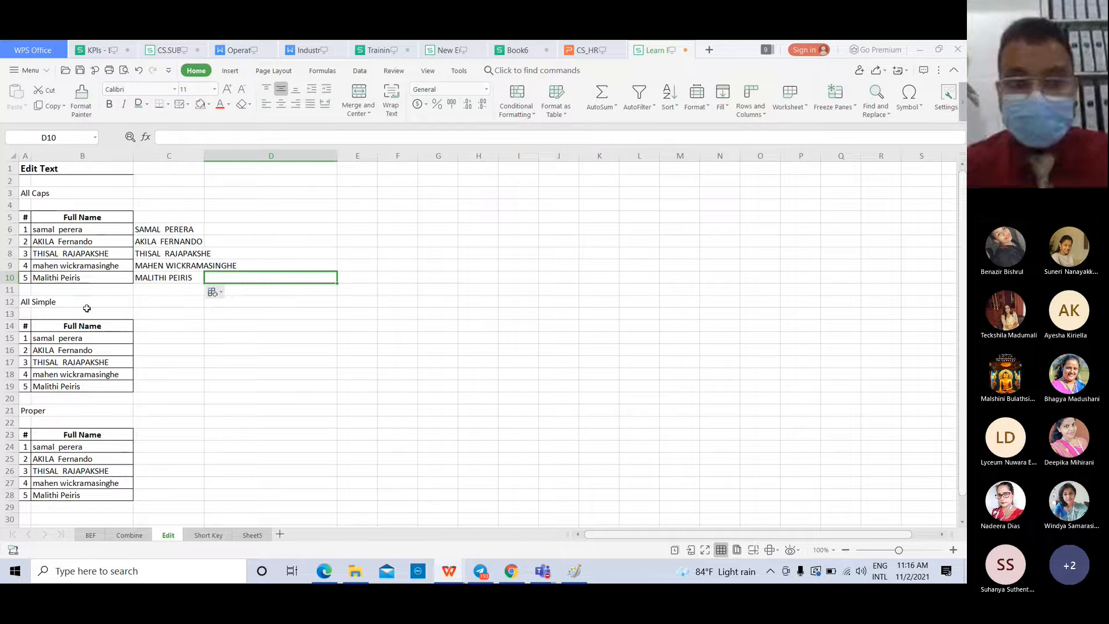
- Enter the formula =LOWER(B15) in C15 to convert the first All Simple name to lowercase
click(154, 325)
click(164, 336)
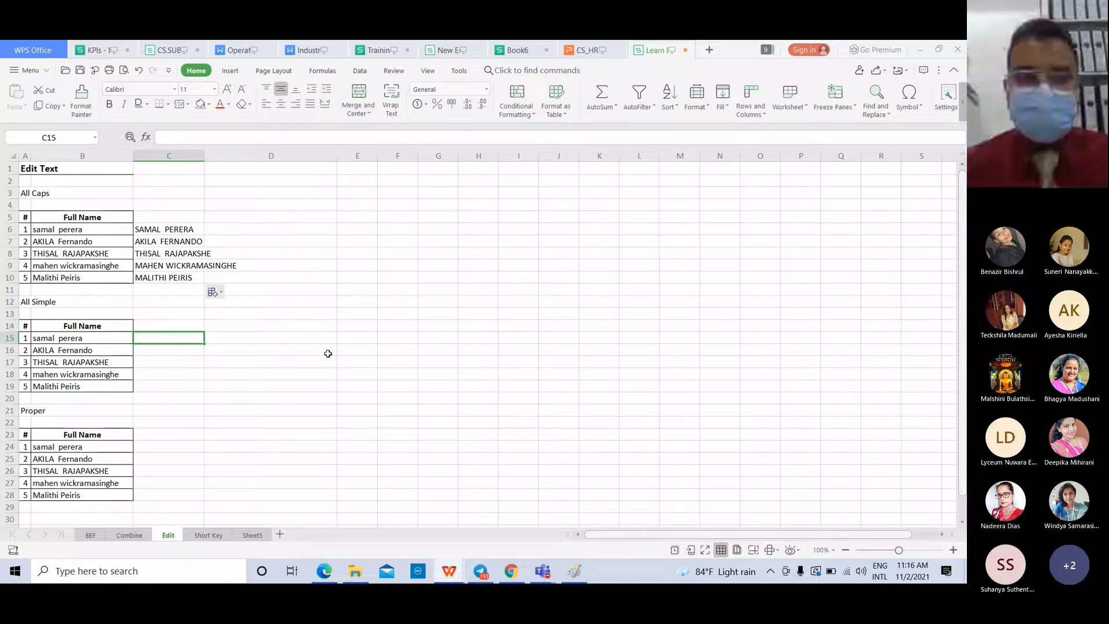
text(=)
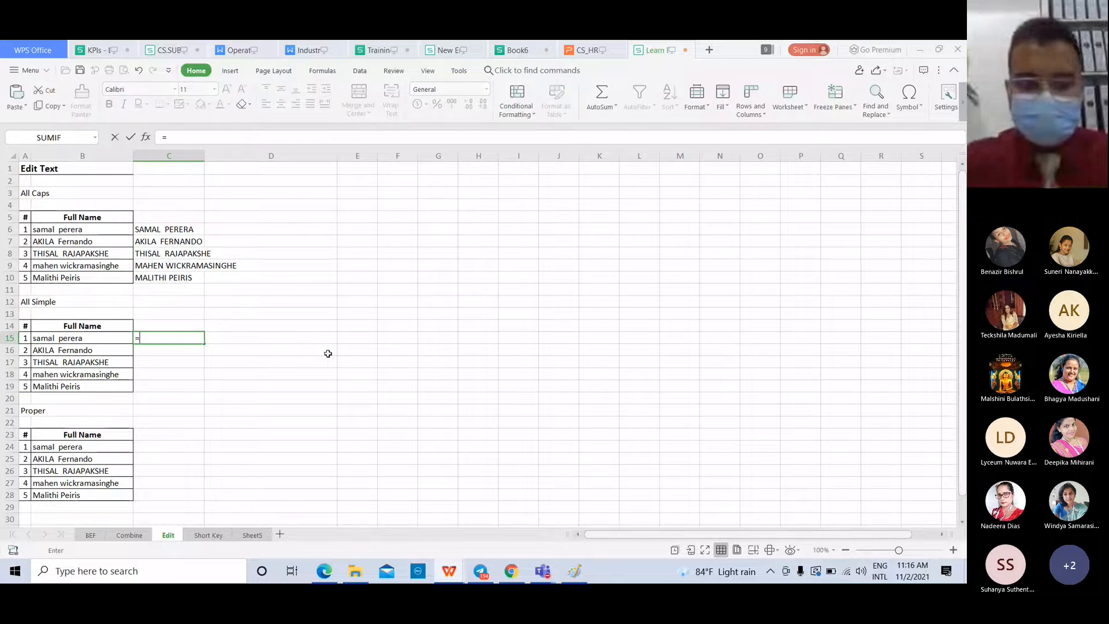
text(lowe)
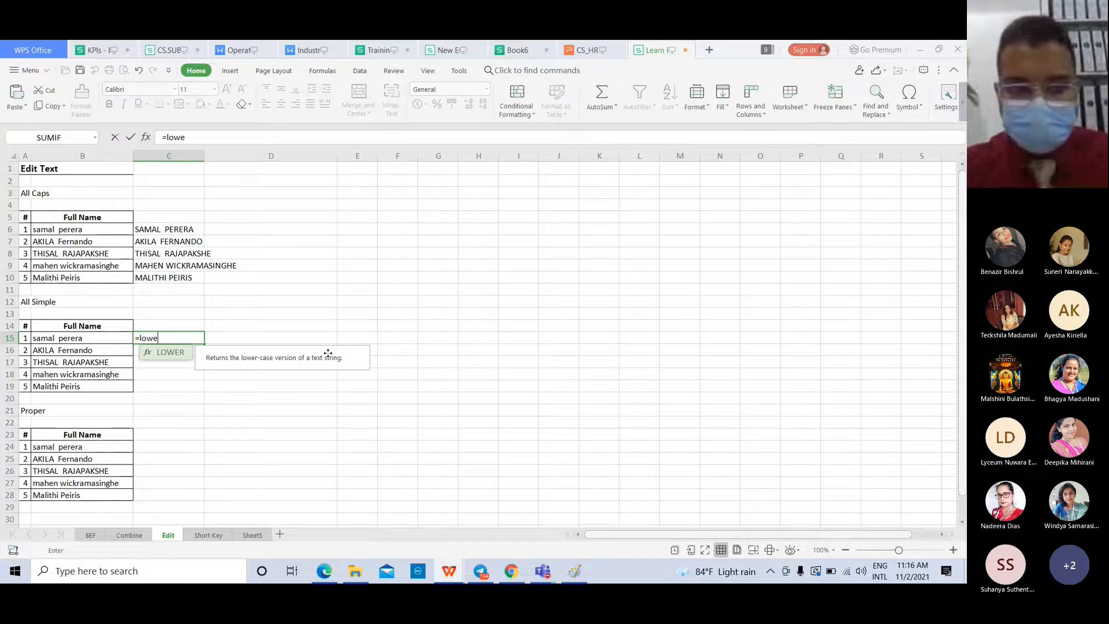
double_click(175, 353)
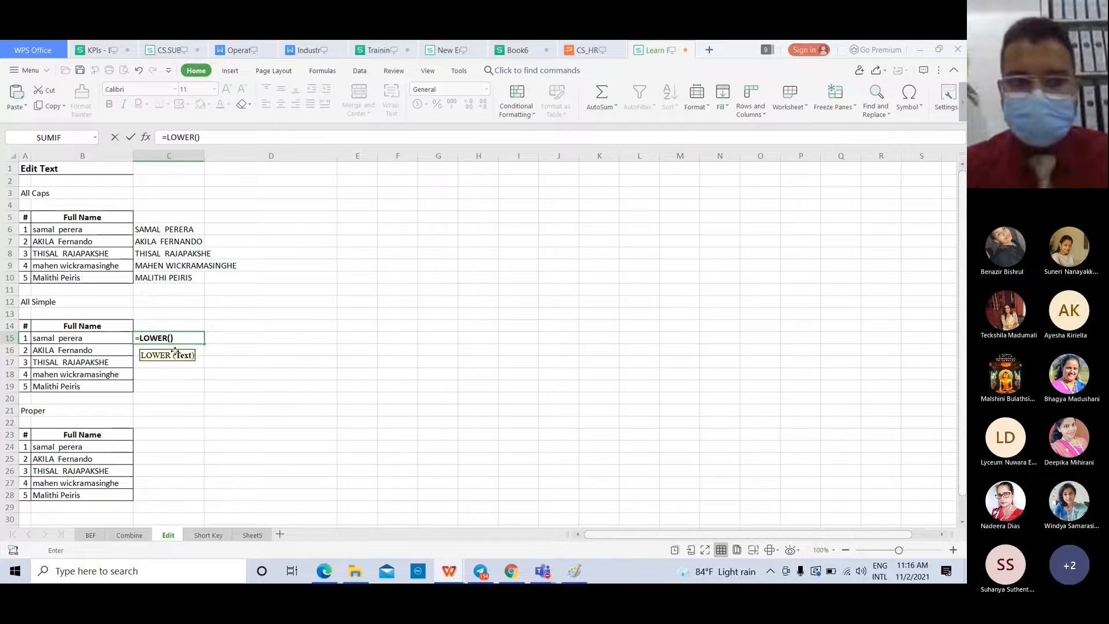
click(102, 337)
key(Return)
- Fill C15's LOWER formula down through C19 for the remaining names in the All Simple table
click(178, 335)
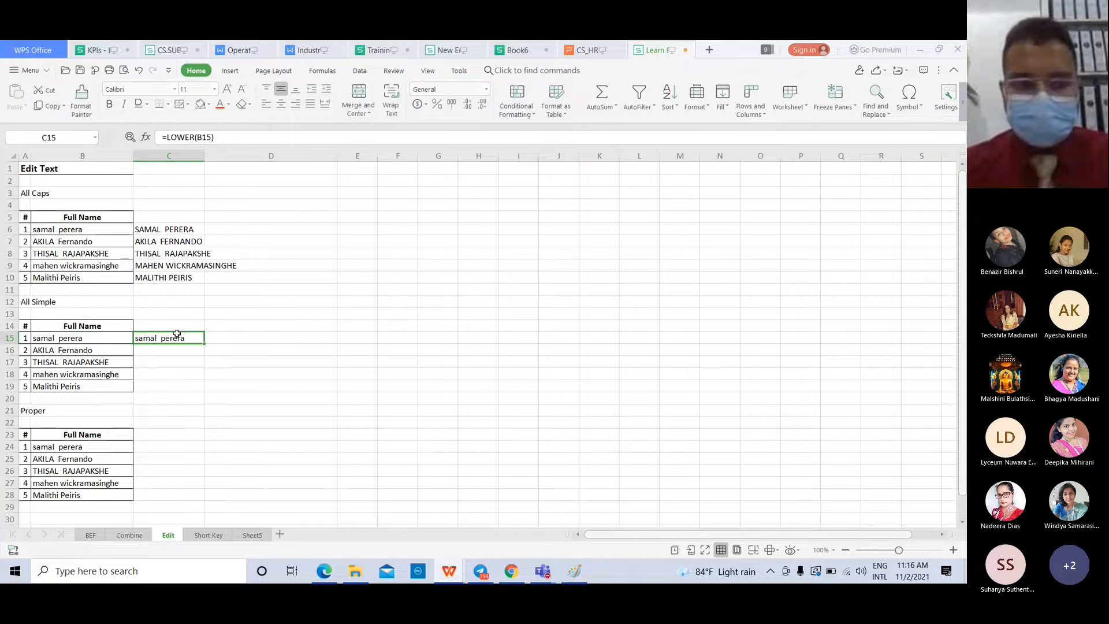
double_click(199, 343)
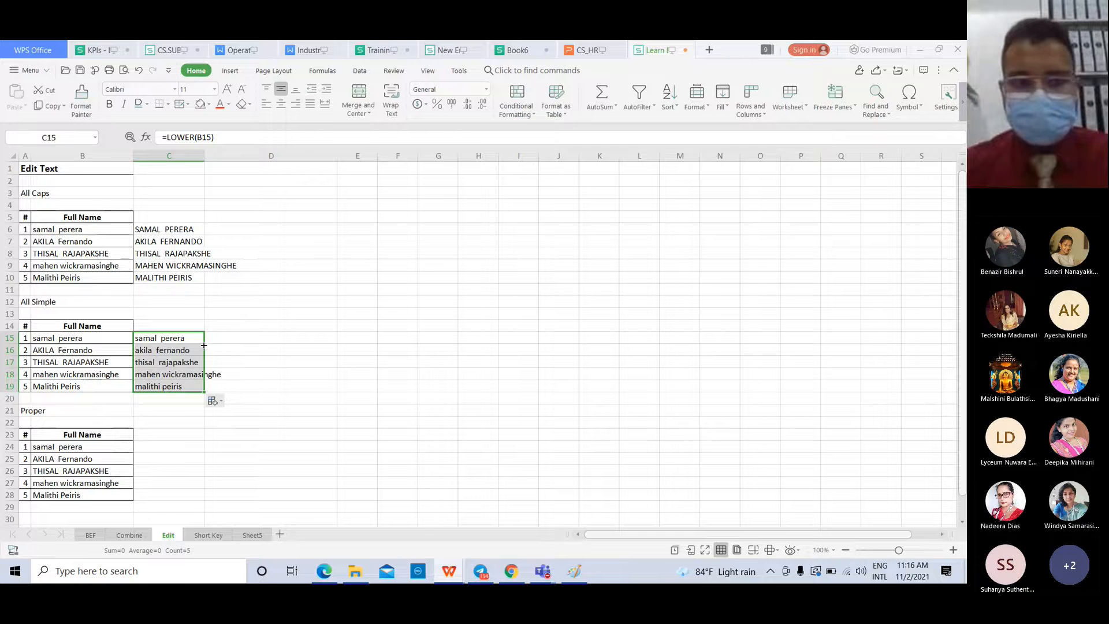
click(162, 359)
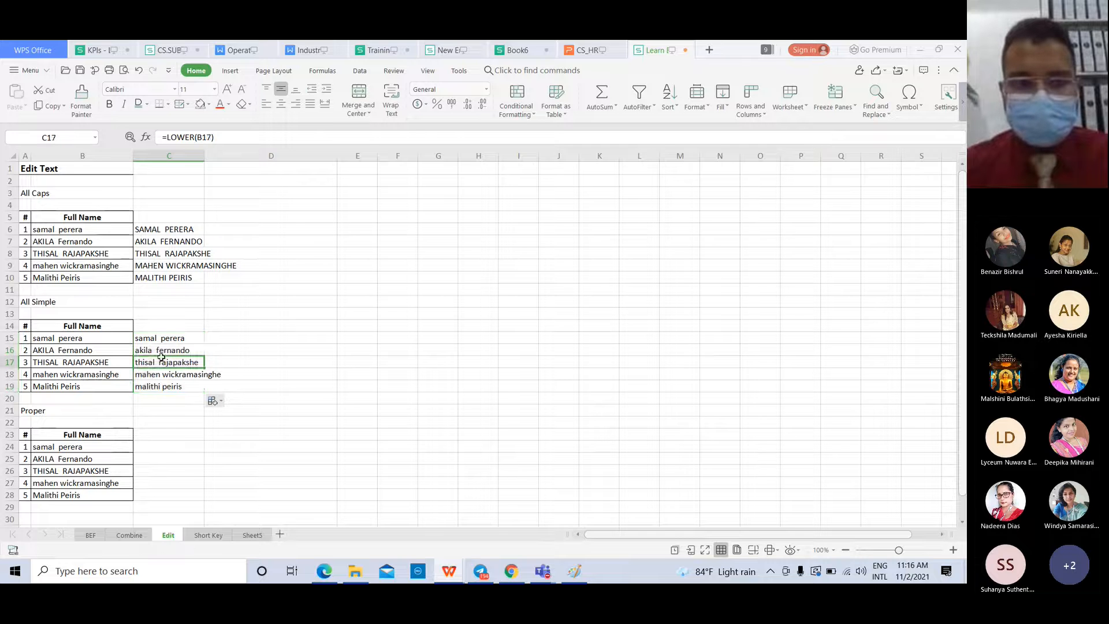
- Enter the formula =PROPER(B24) in C24 to capitalise the initials of the first name in the Proper table
click(161, 434)
click(163, 446)
scroll(281, 430, down, 2)
scroll(281, 430, up, 2)
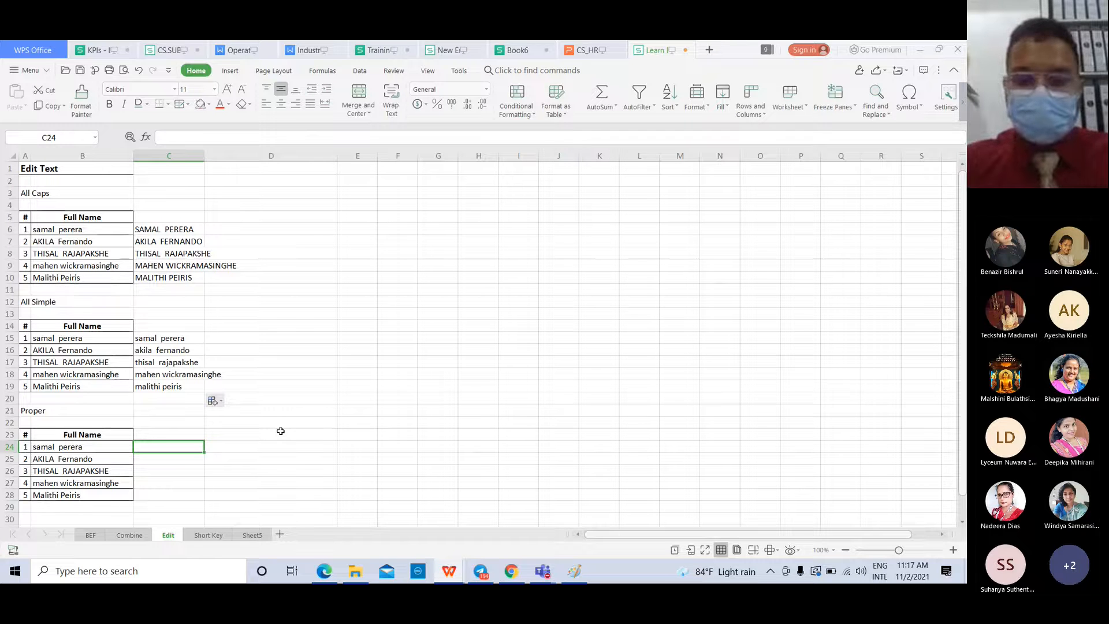
text(=proper)
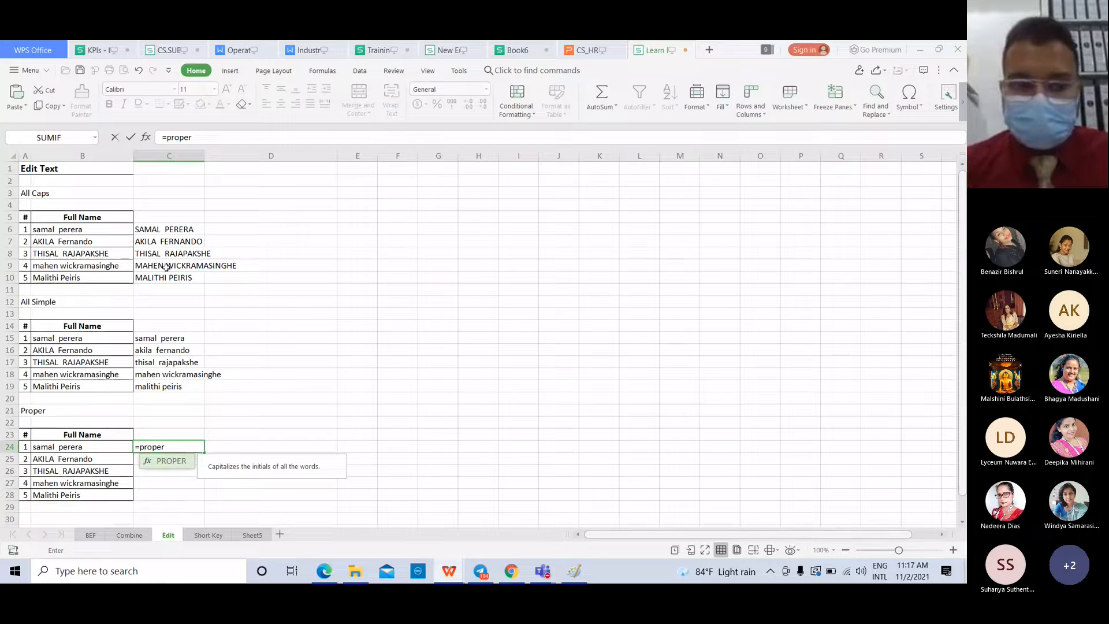
double_click(166, 461)
click(107, 446)
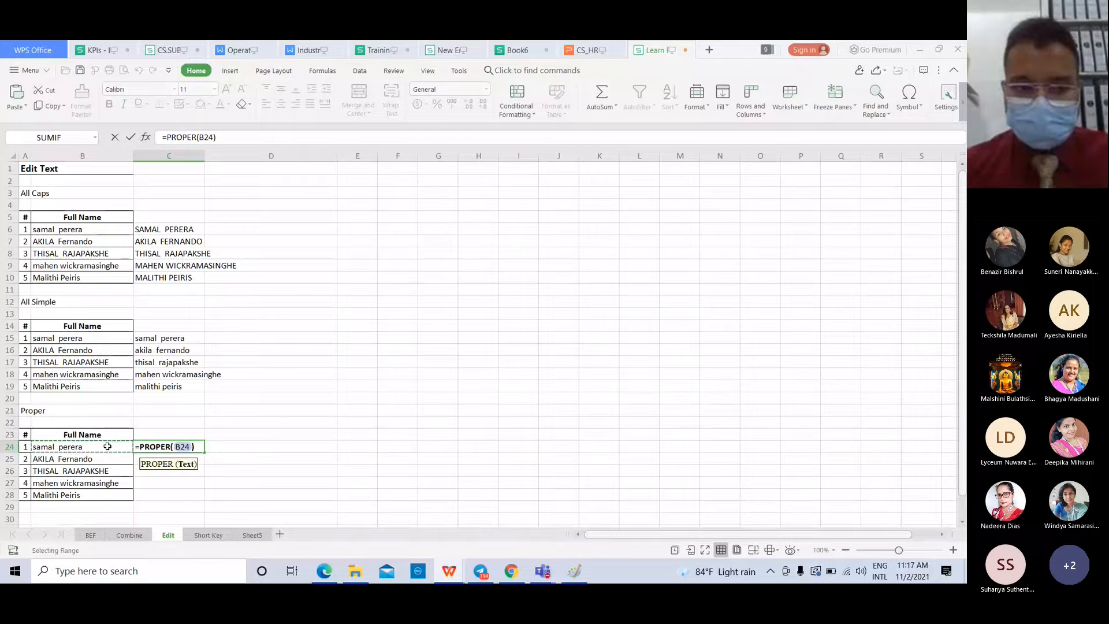
key(Return)
- Fill C24's PROPER formula down through C28 for the remaining names in the Proper table
click(173, 442)
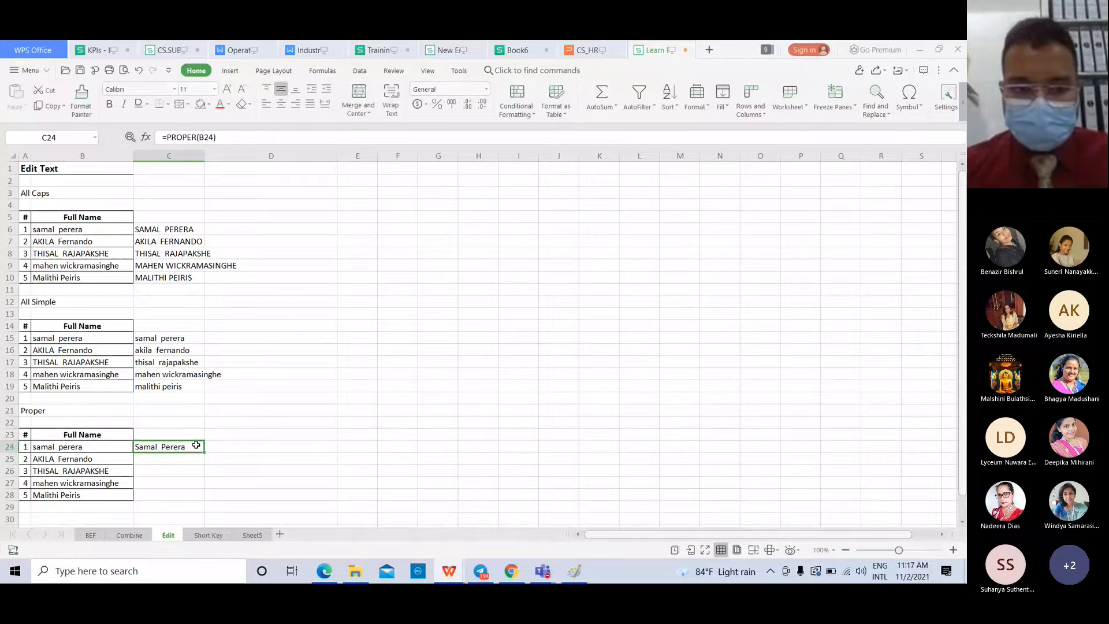
double_click(203, 452)
click(286, 469)
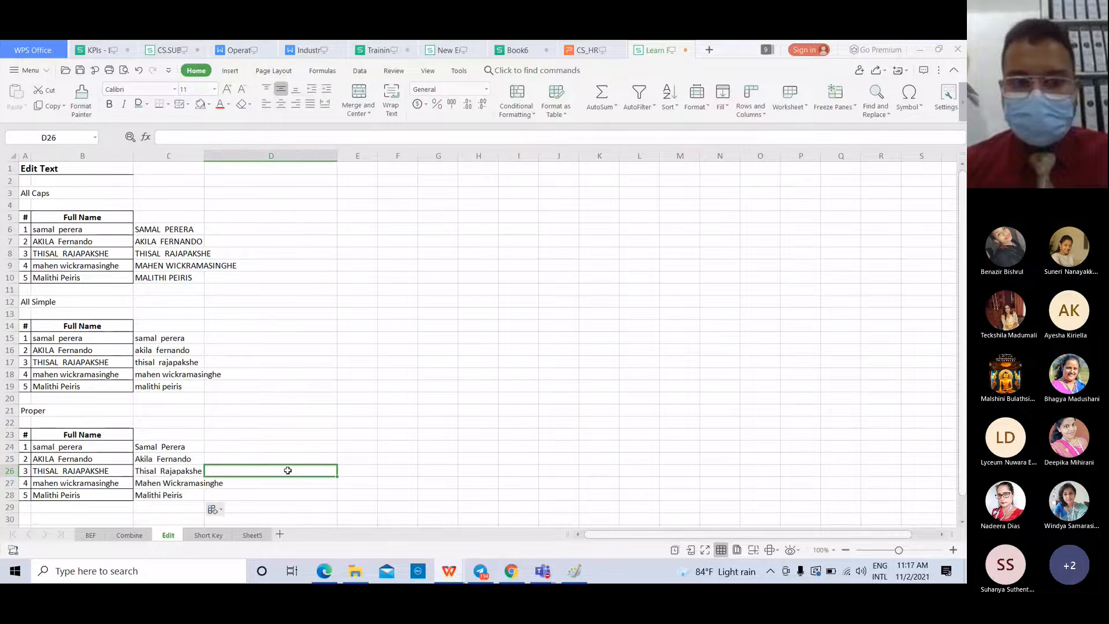
click(179, 432)
click(285, 420)
click(104, 423)
click(191, 422)
click(273, 430)
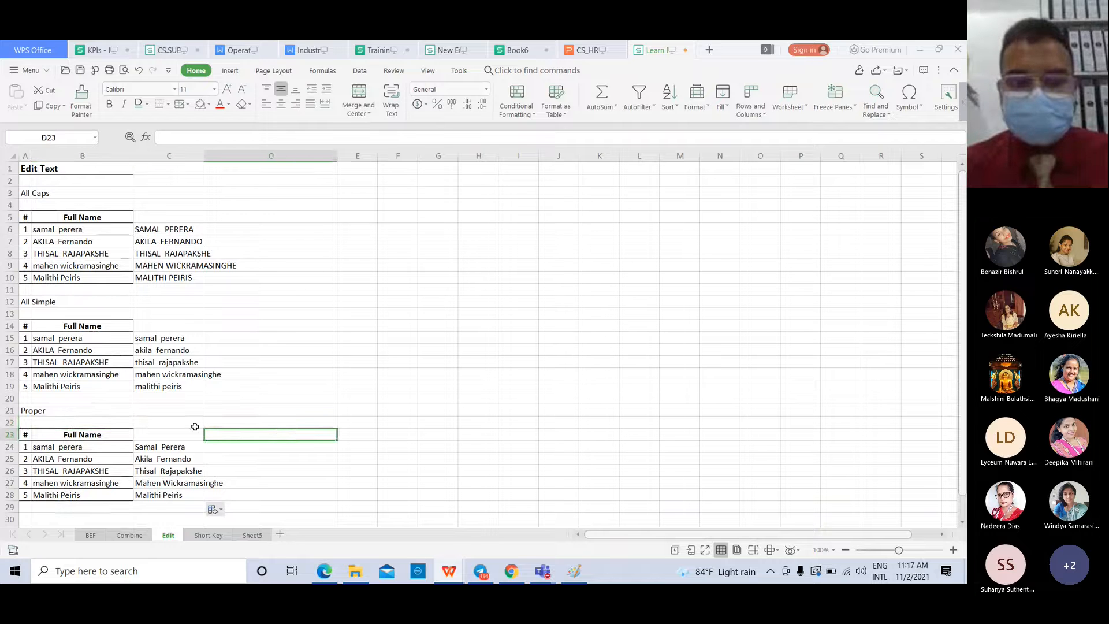
click(86, 361)
click(81, 375)
click(90, 385)
- Auto-fit the width of column C on the Edit sheet to its longest converted name
click(185, 471)
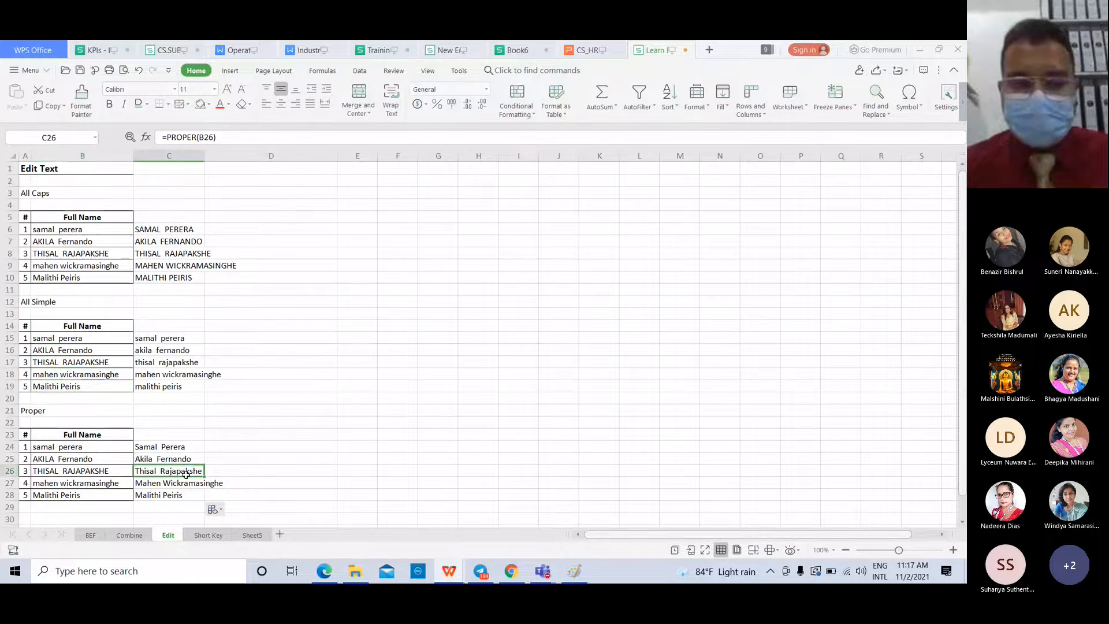
double_click(203, 155)
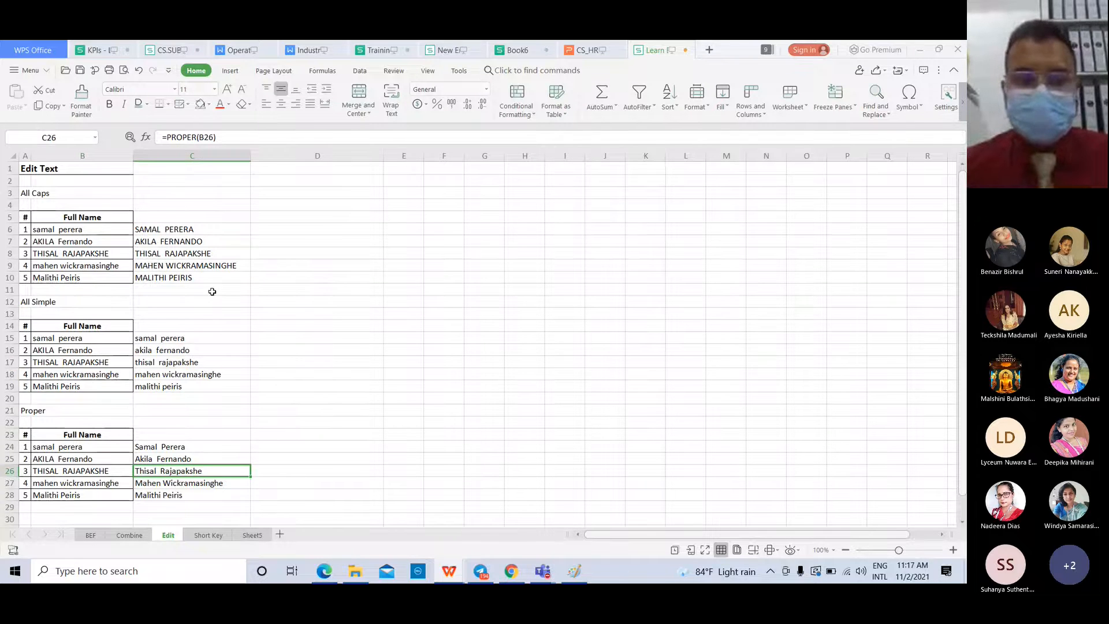
click(186, 459)
click(281, 432)
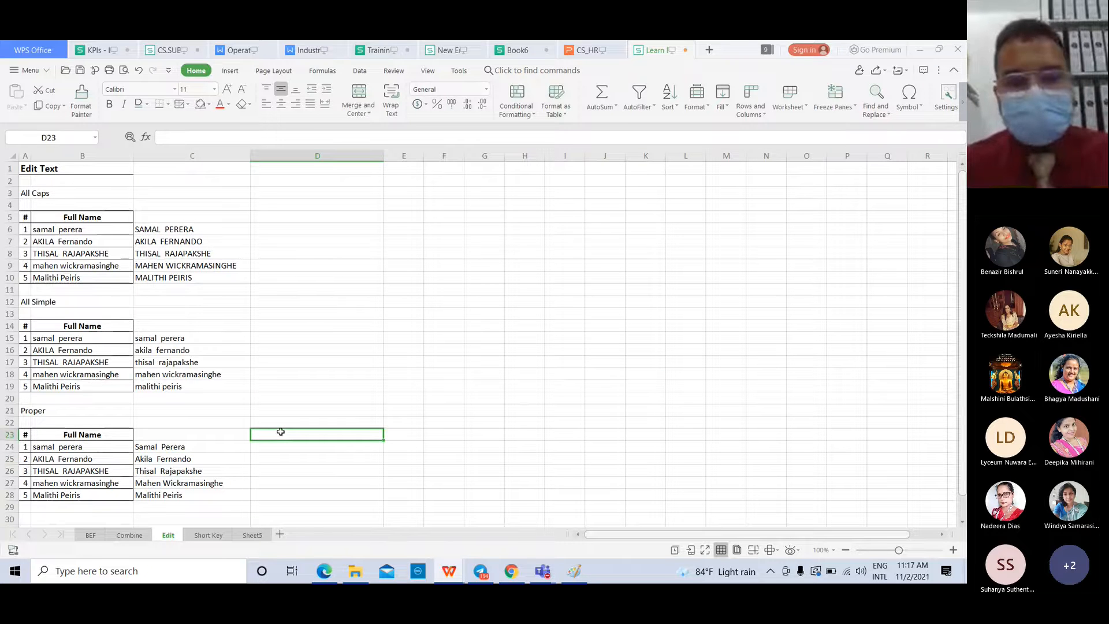
click(186, 258)
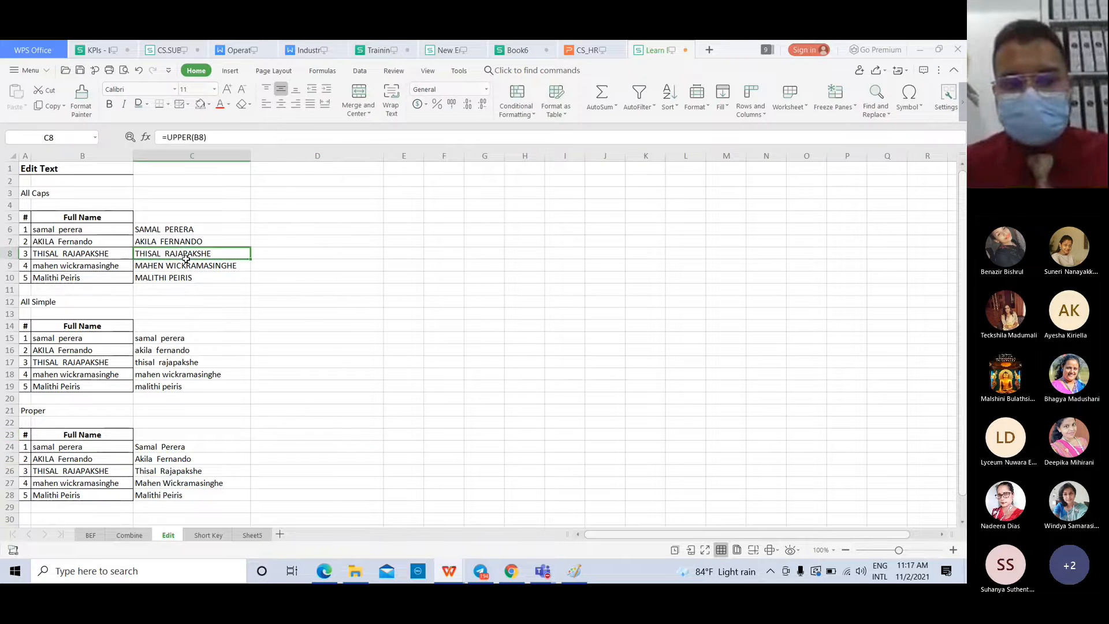
click(317, 252)
click(317, 242)
click(179, 240)
click(197, 253)
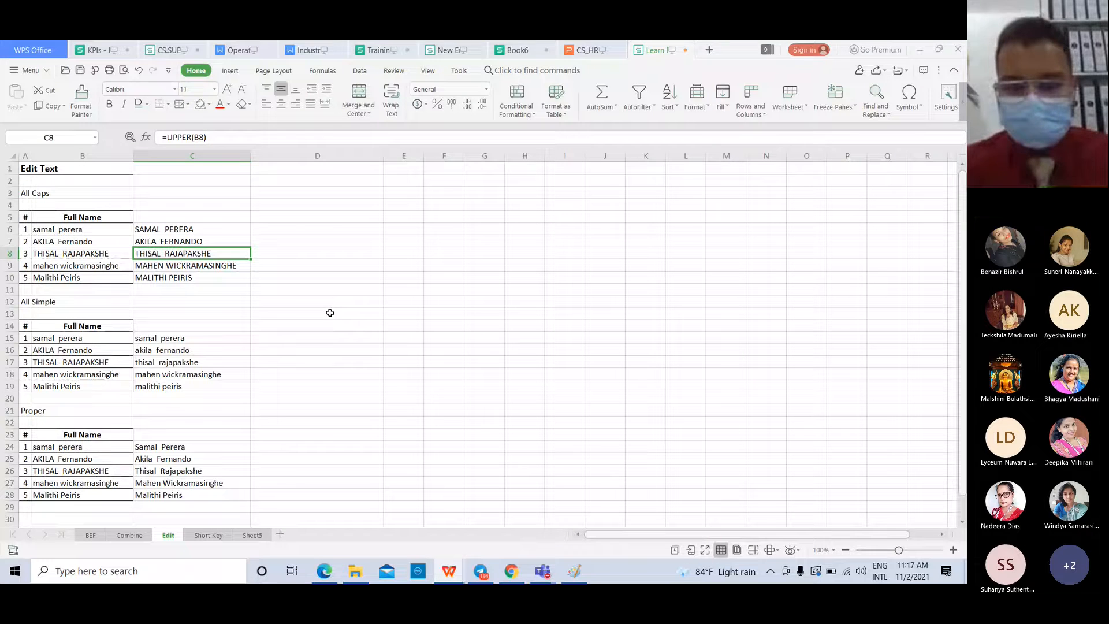
- Switch to the Excel Tips meeting in Microsoft Teams, check the participants list for raised hands, and return to the spreadsheet
click(812, 487)
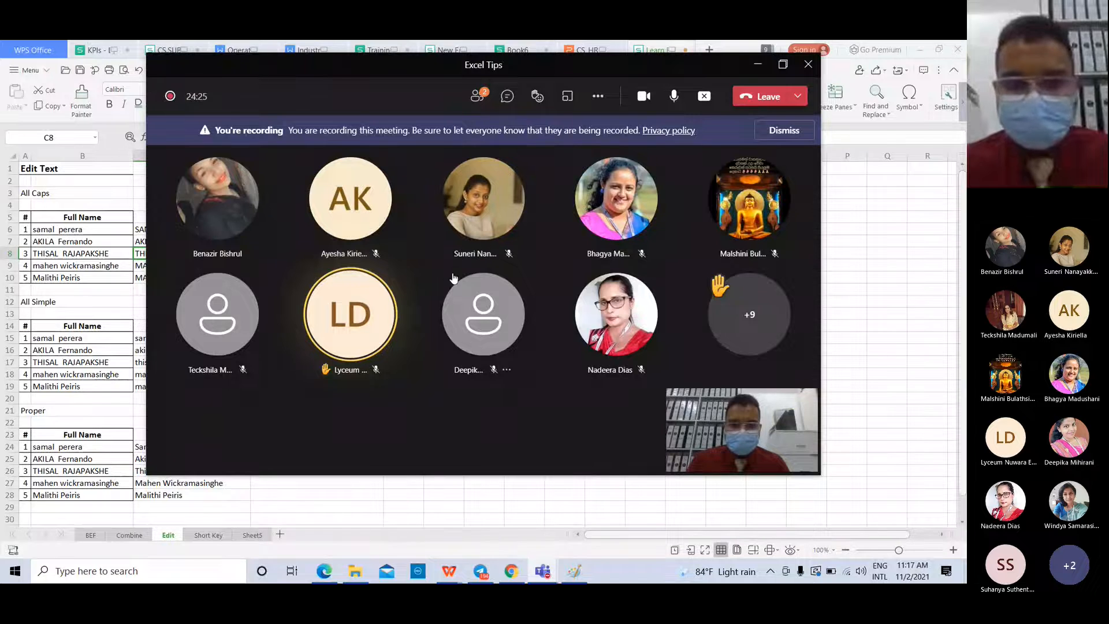
mouse_move(443, 316)
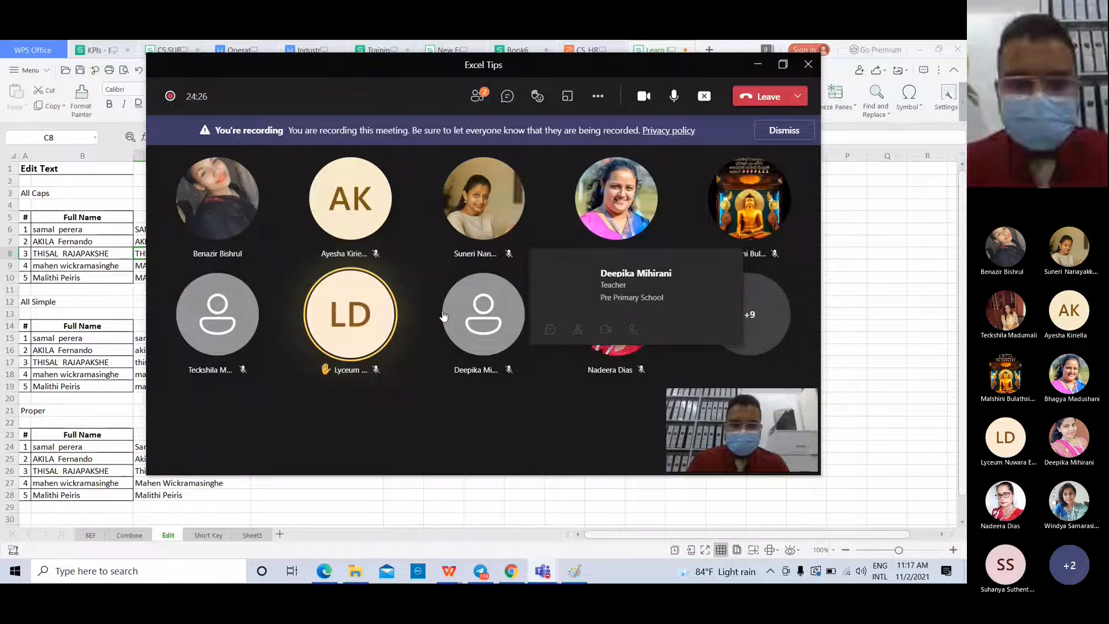
click(484, 99)
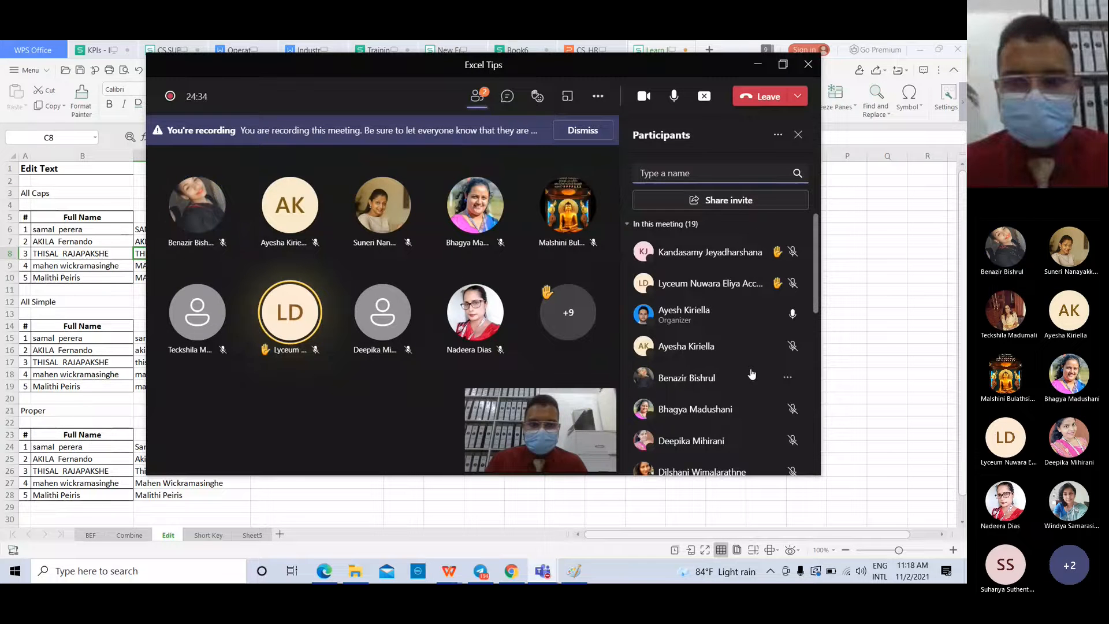
scroll(751, 374, down, 5)
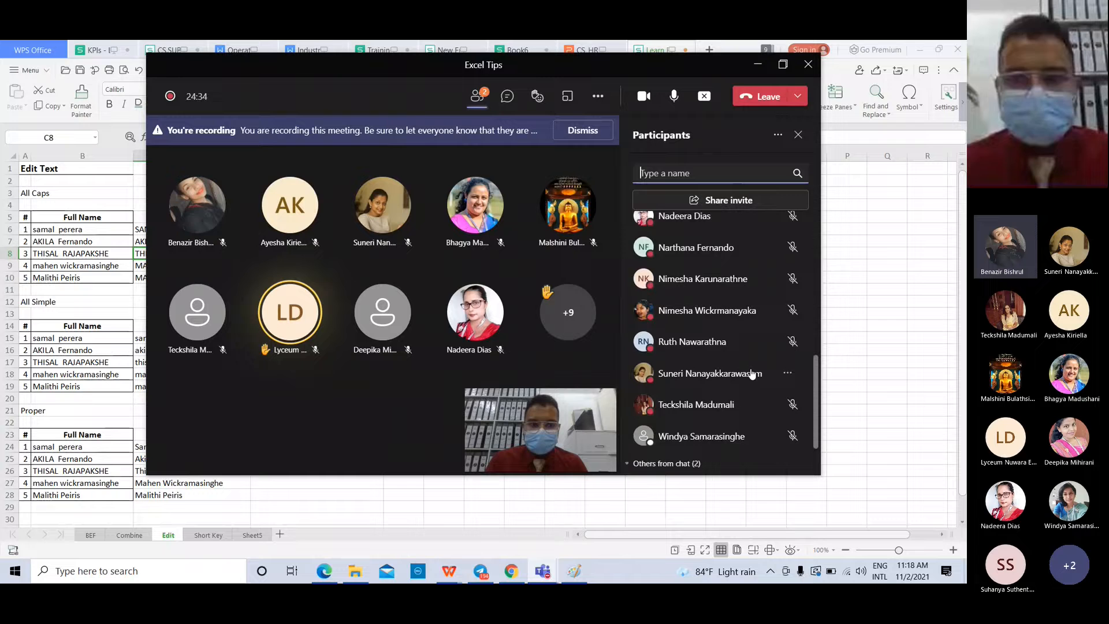
click(757, 64)
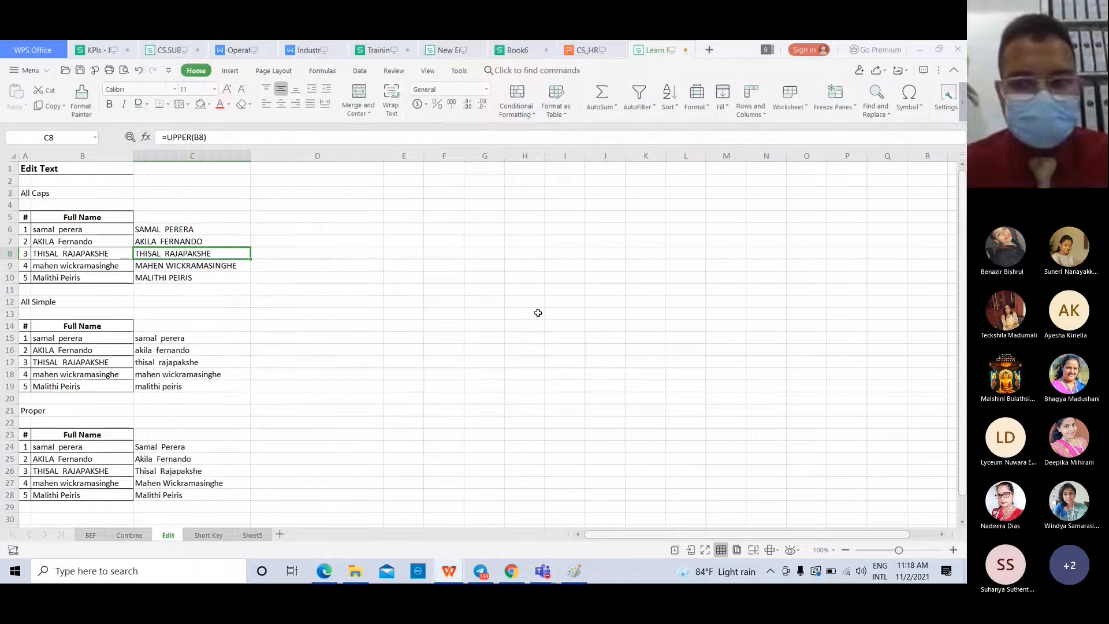
click(855, 480)
click(762, 66)
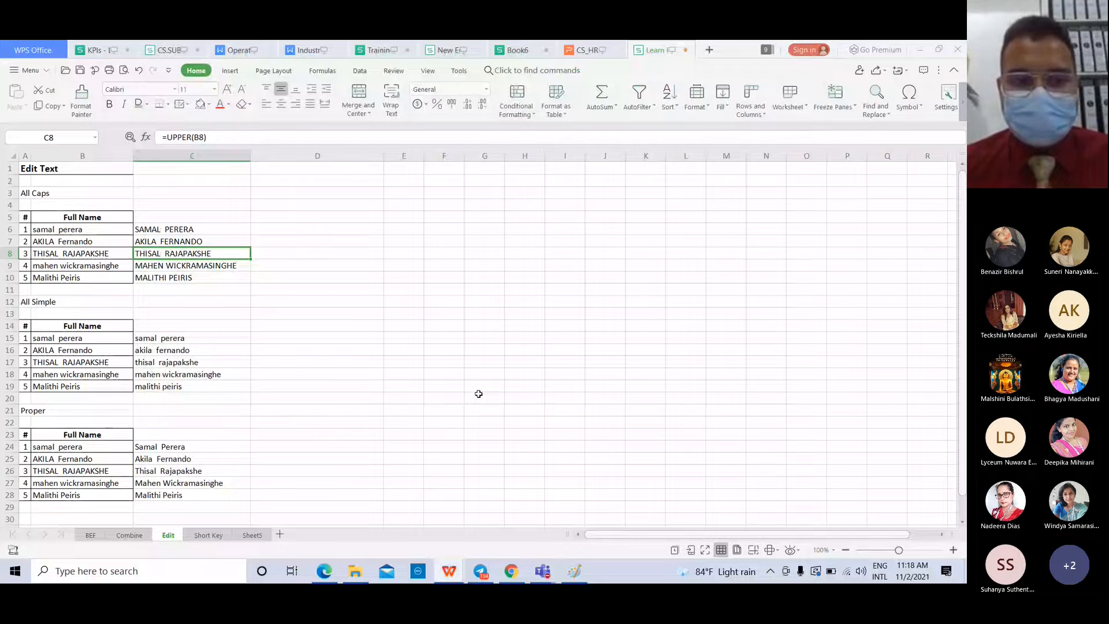
click(202, 315)
click(195, 290)
click(195, 182)
click(194, 169)
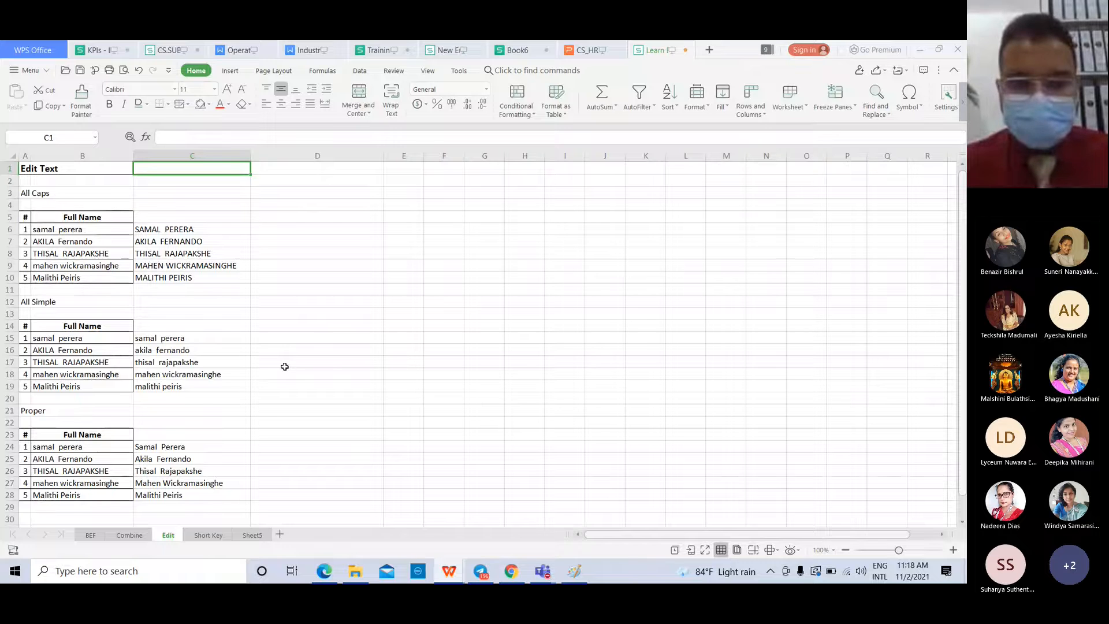
click(192, 446)
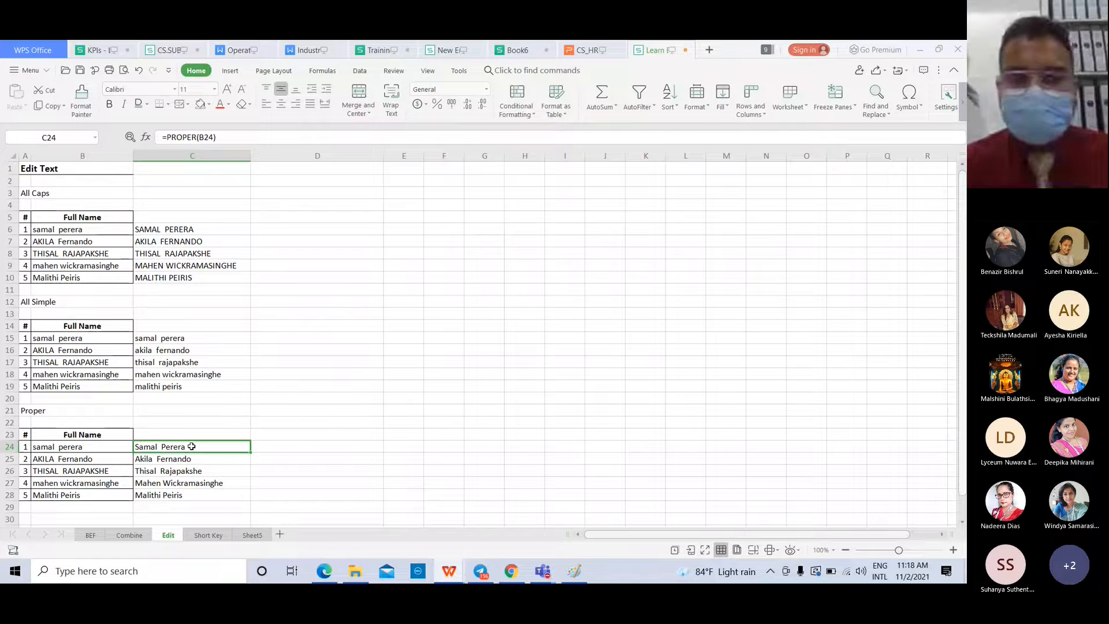
click(198, 386)
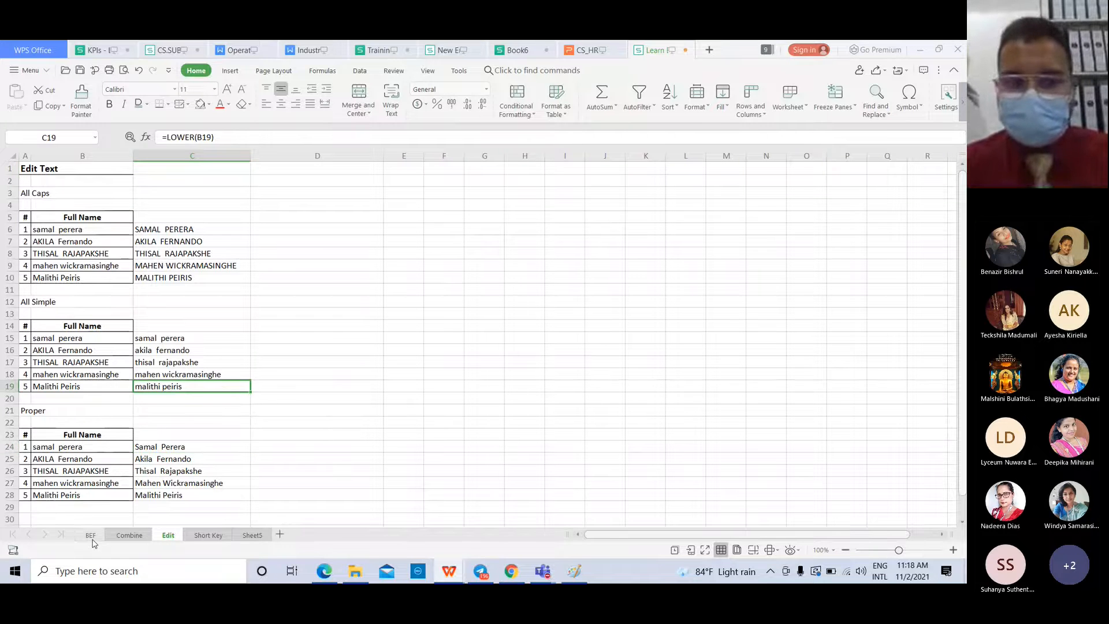
- On the Combine sheet, enter the formula =B4&" " in E4 to join the first name with a space
click(90, 535)
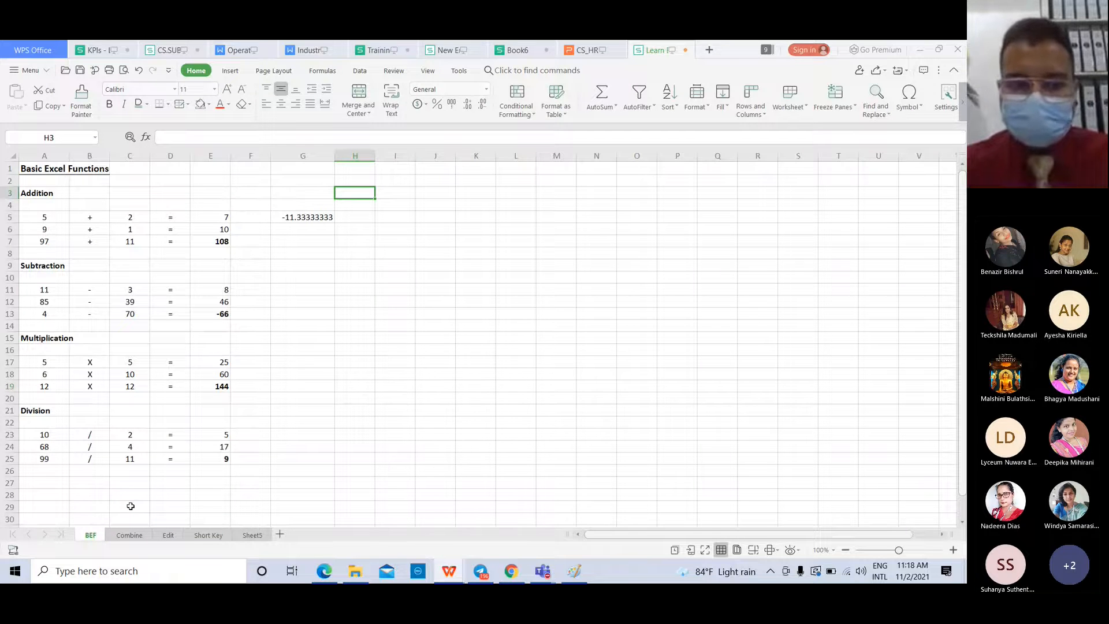
click(129, 534)
click(242, 206)
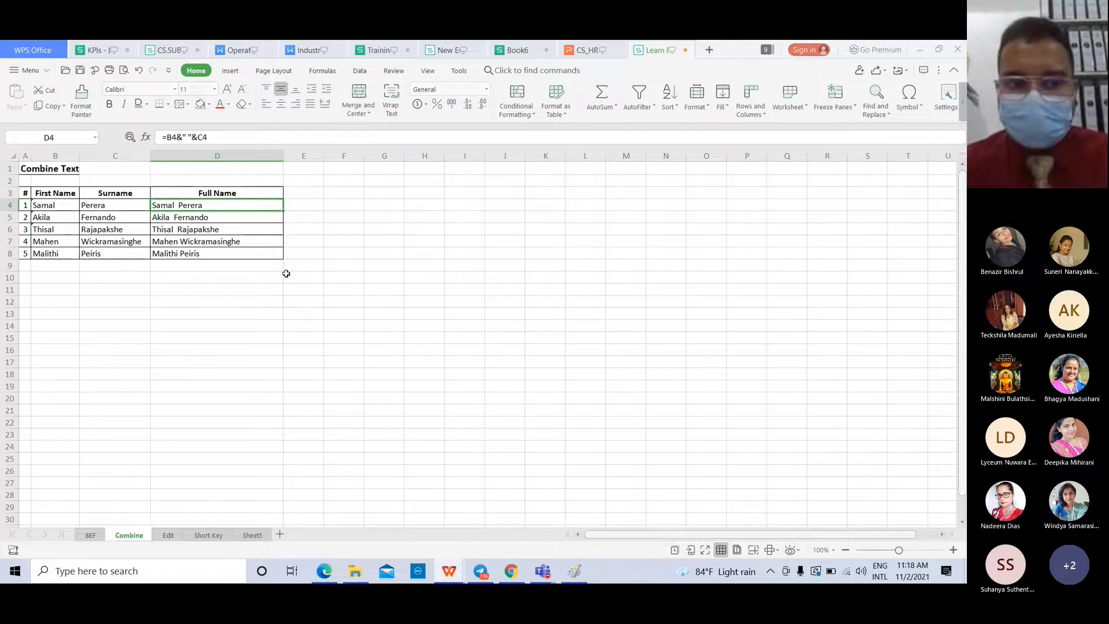
click(296, 205)
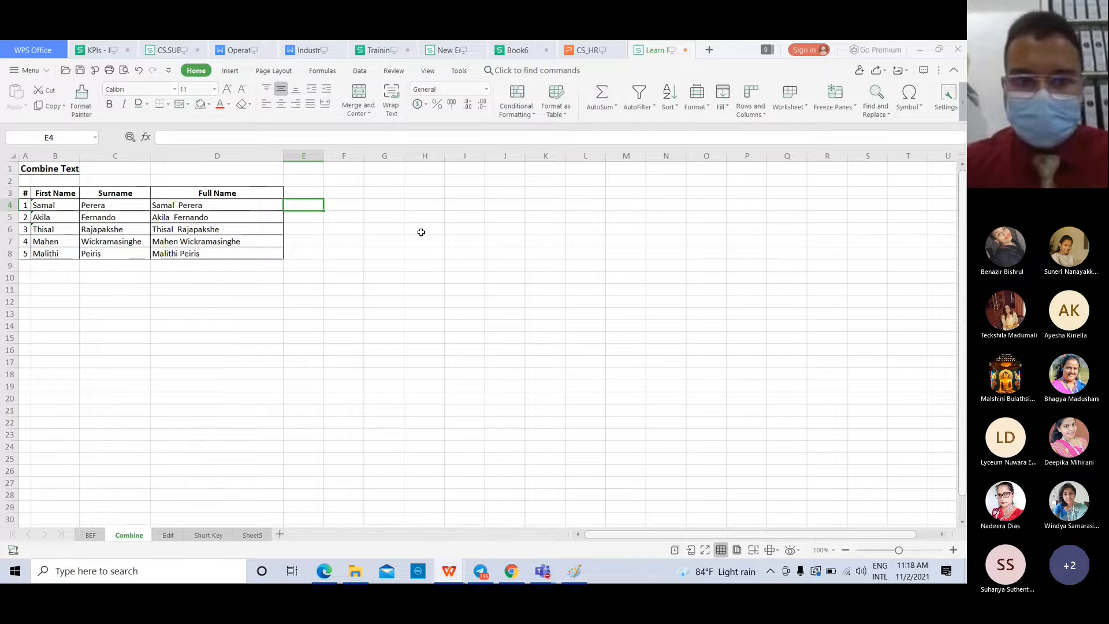
text(=)
click(65, 206)
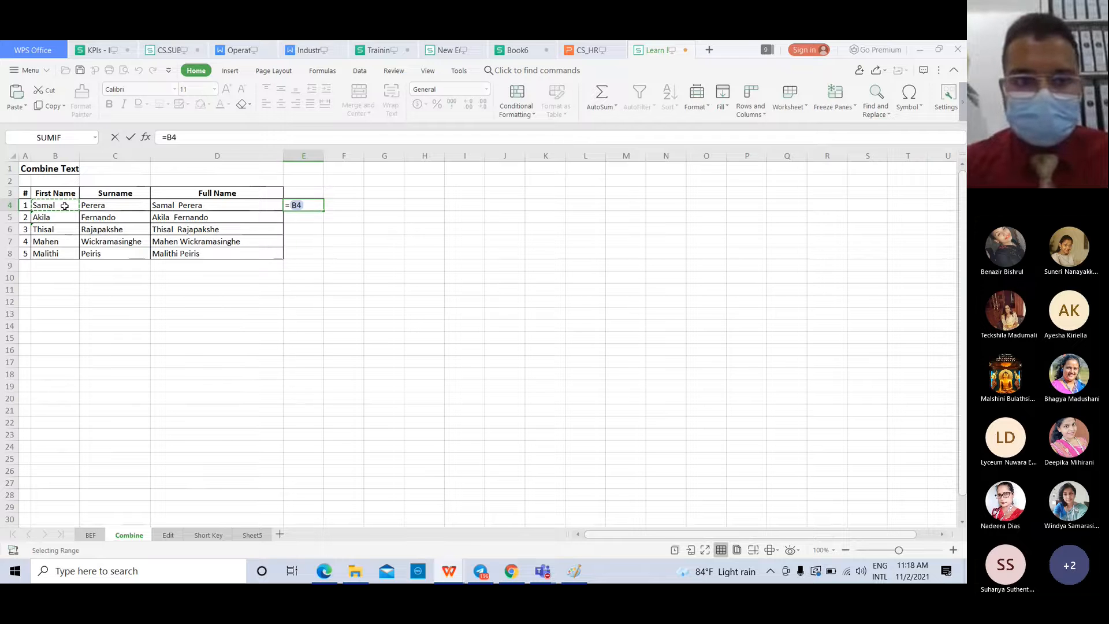
text(&)
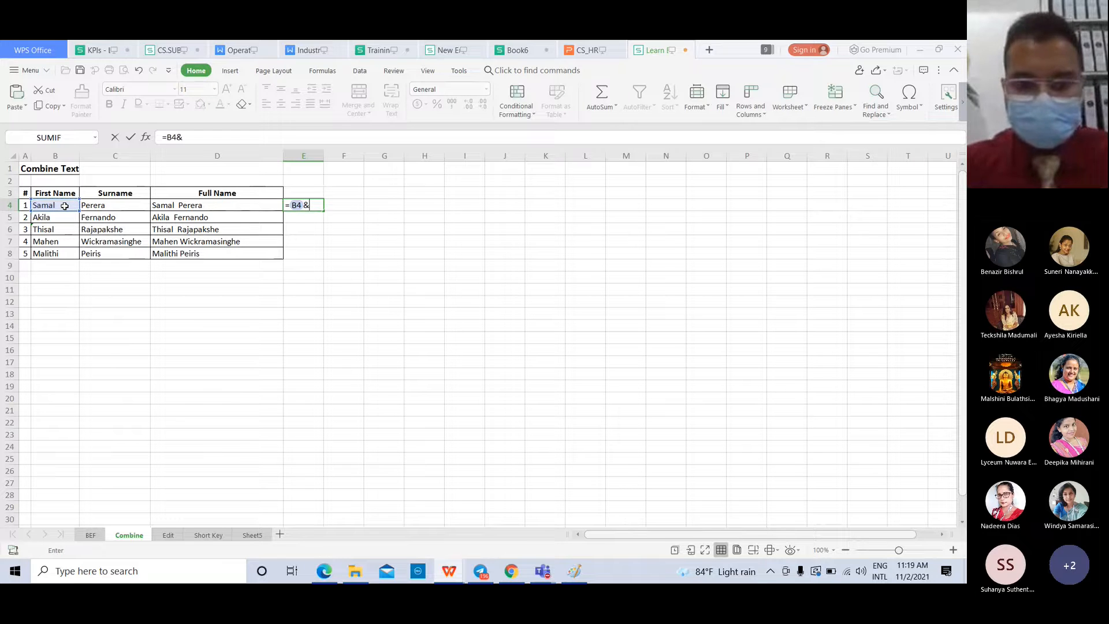
text(")
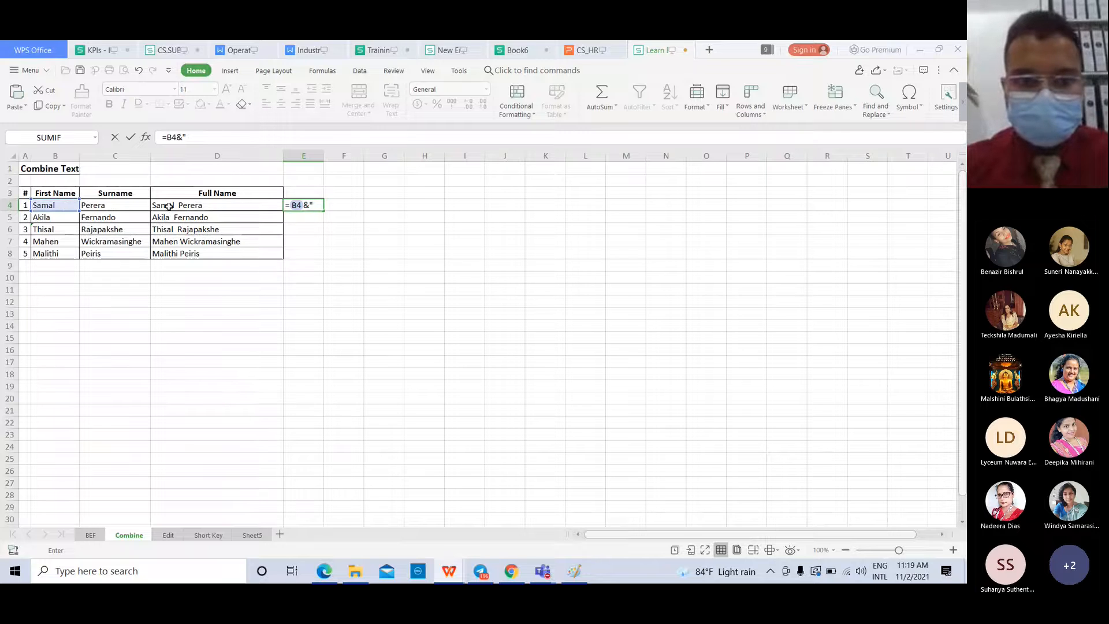
text( ")
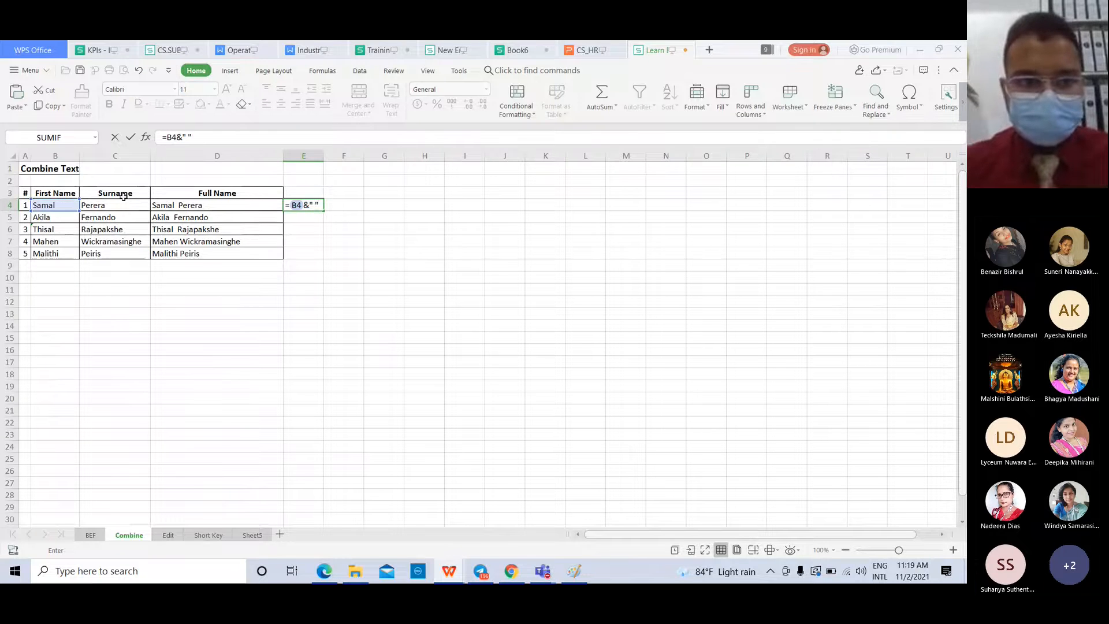
key(ctrl+Return)
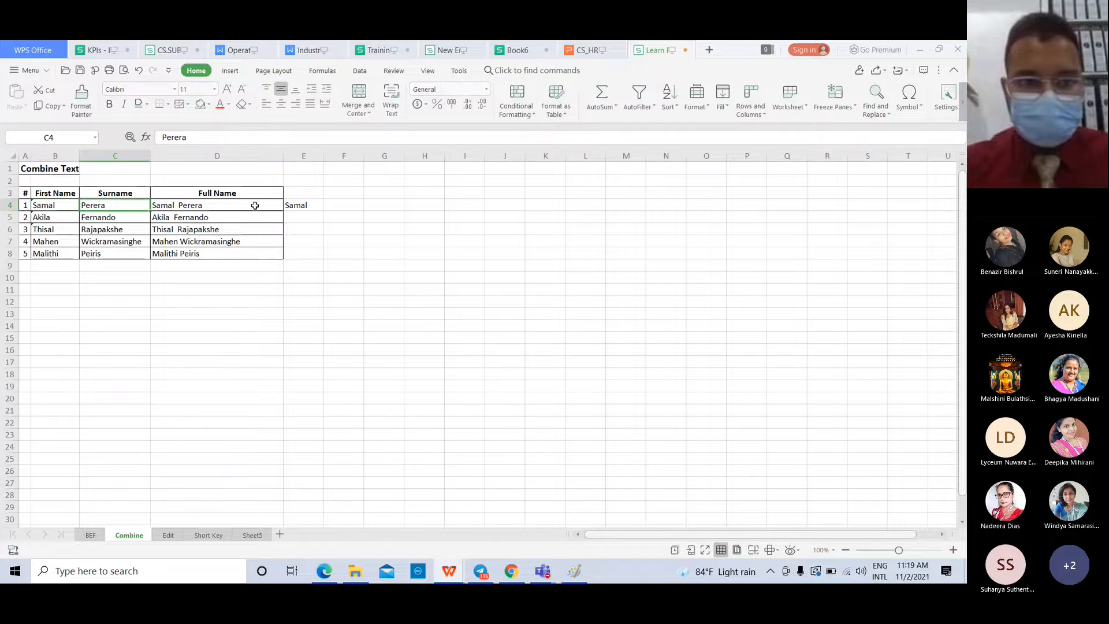
- Extend the formula in E4 to =B4&" "&C4&" "&D4 to combine three cells separated by spaces
click(227, 140)
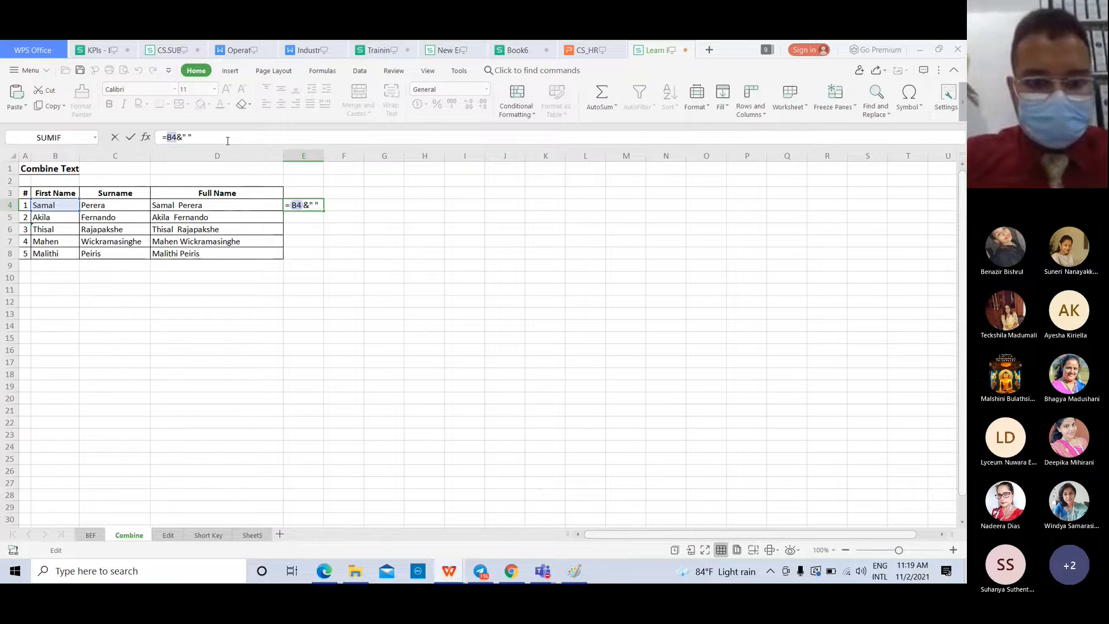
text(&)
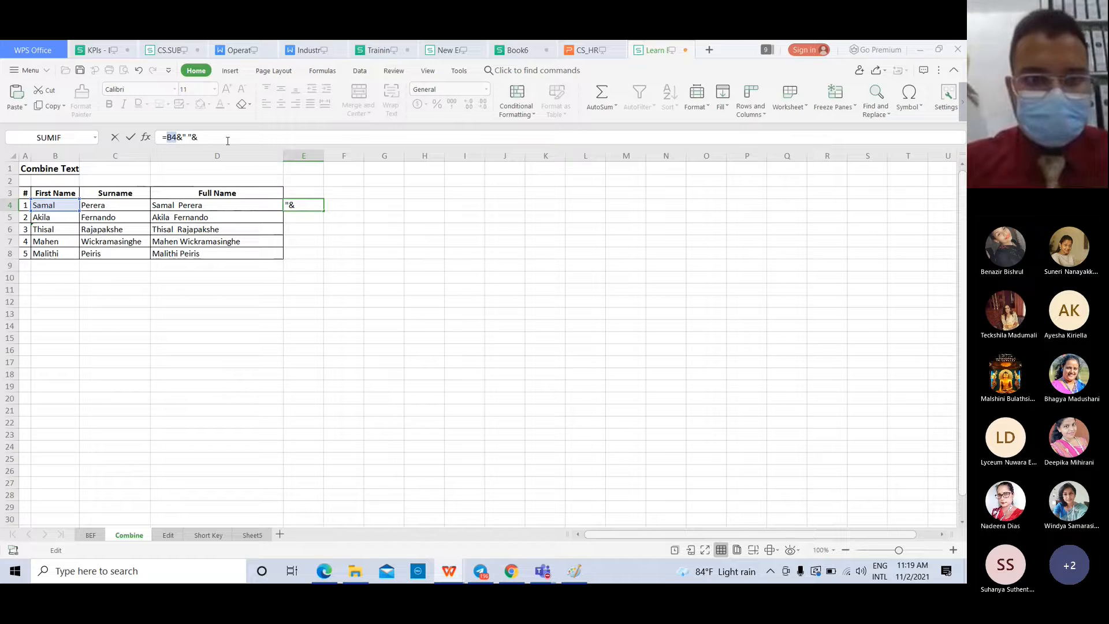
click(134, 204)
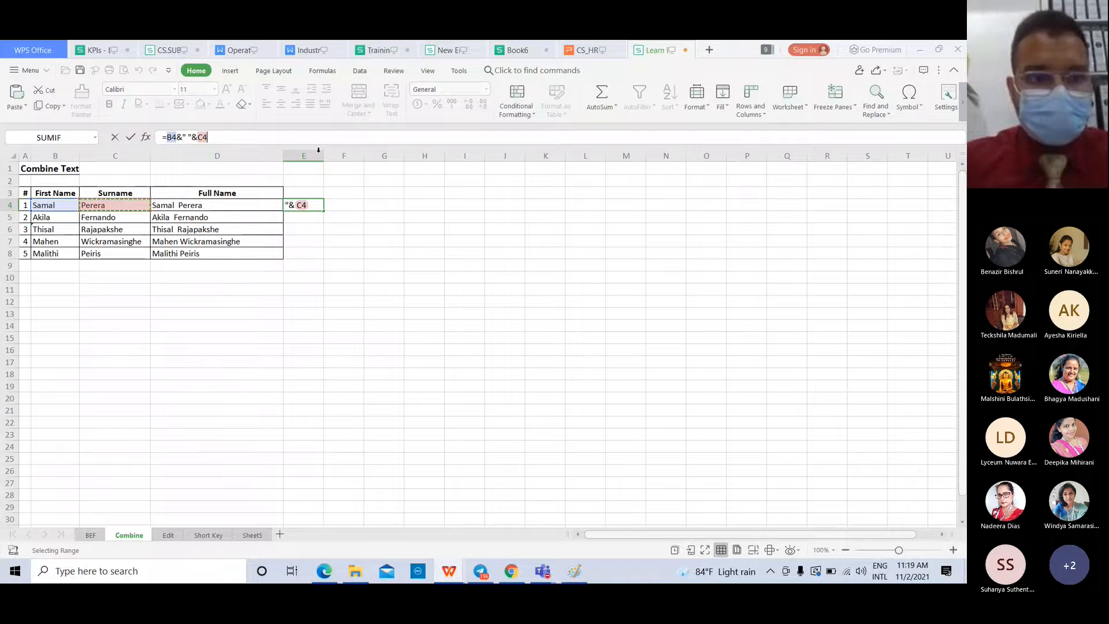
text(&)
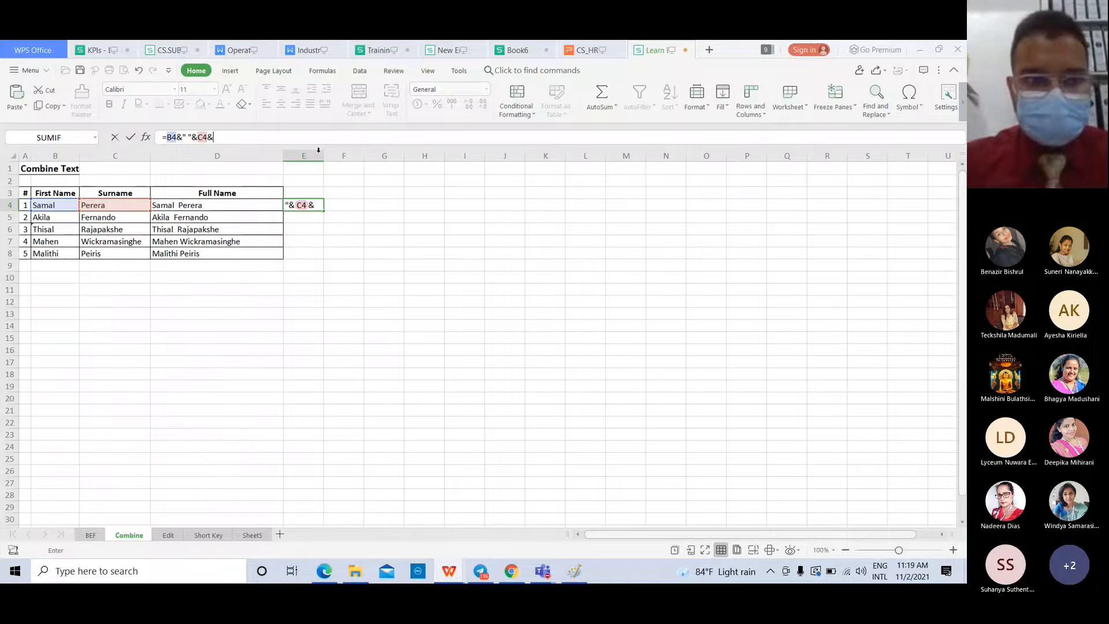
text(" ")
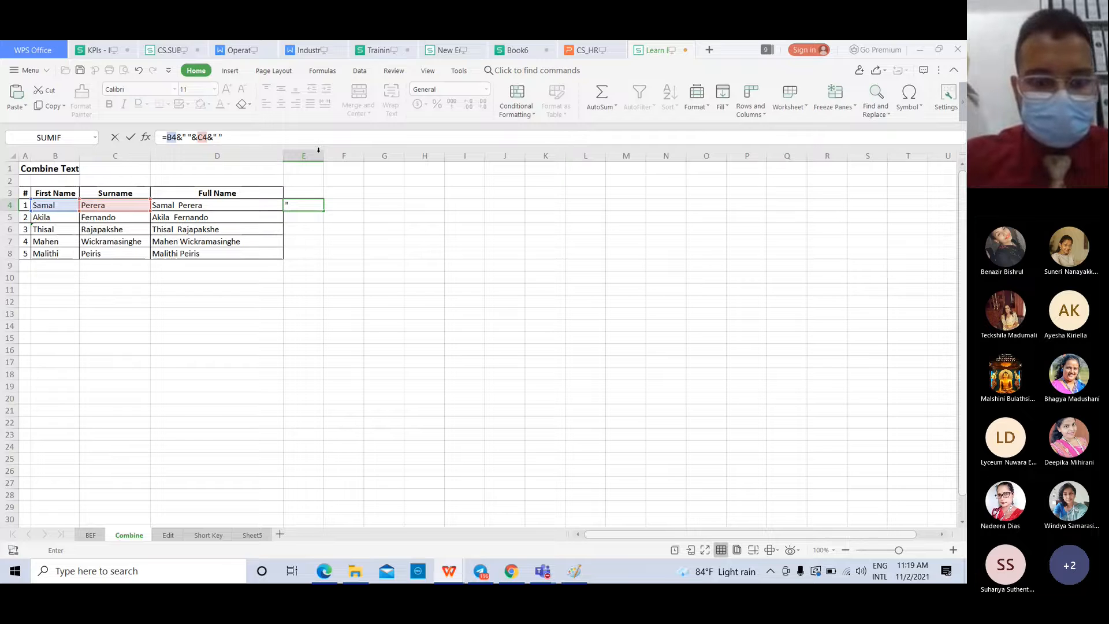
text(&)
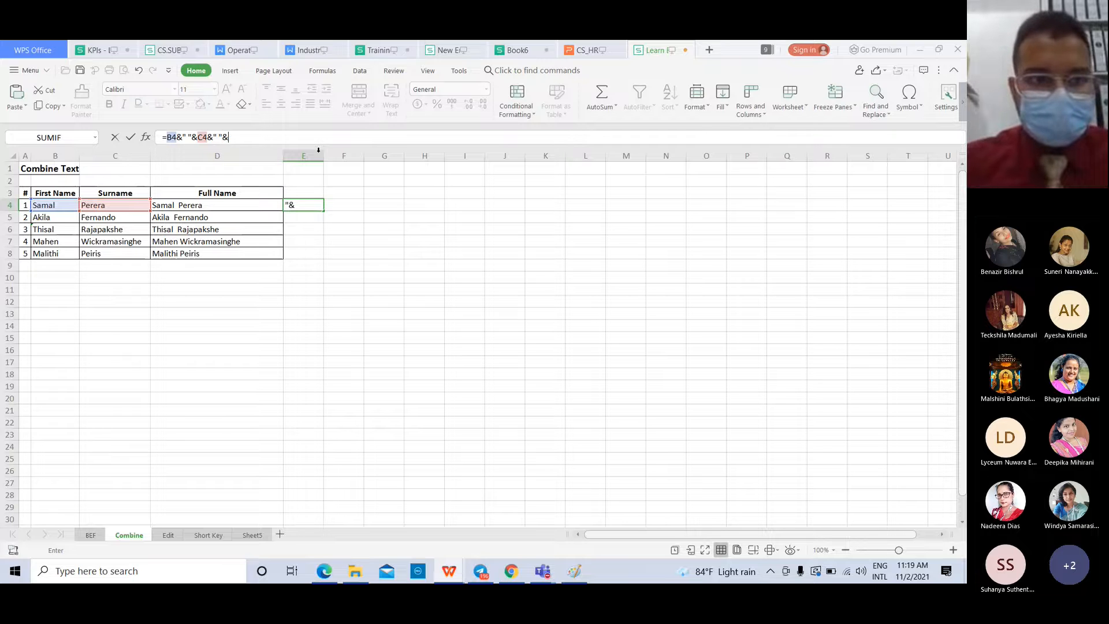
click(203, 205)
key(Return)
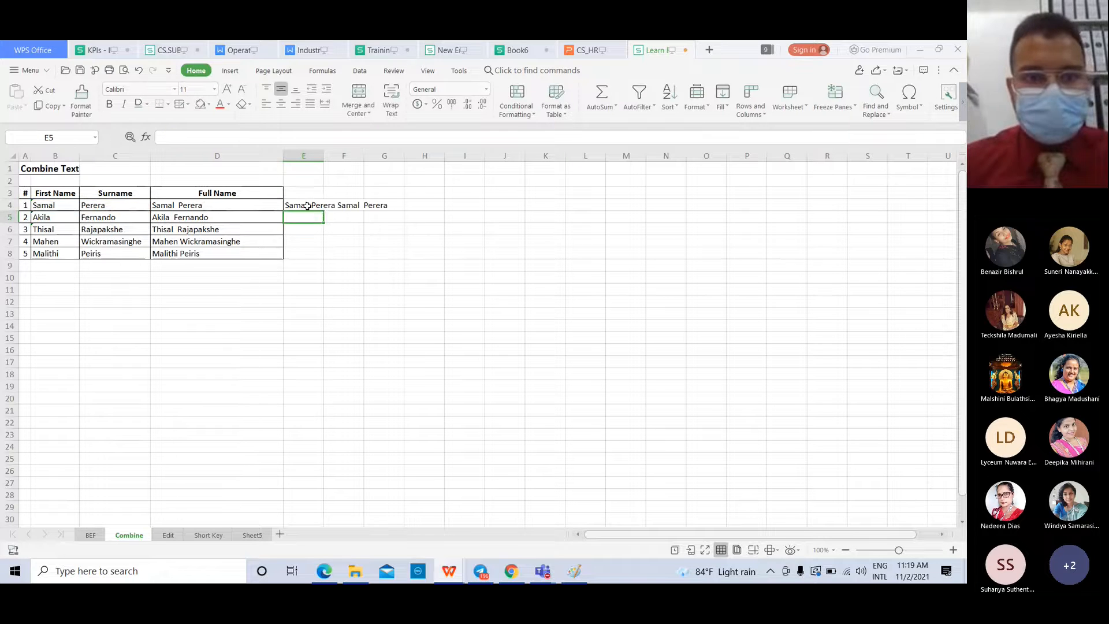
- Auto-fit column E to the combined text and inspect the cell references in E4's formula
click(304, 205)
double_click(323, 155)
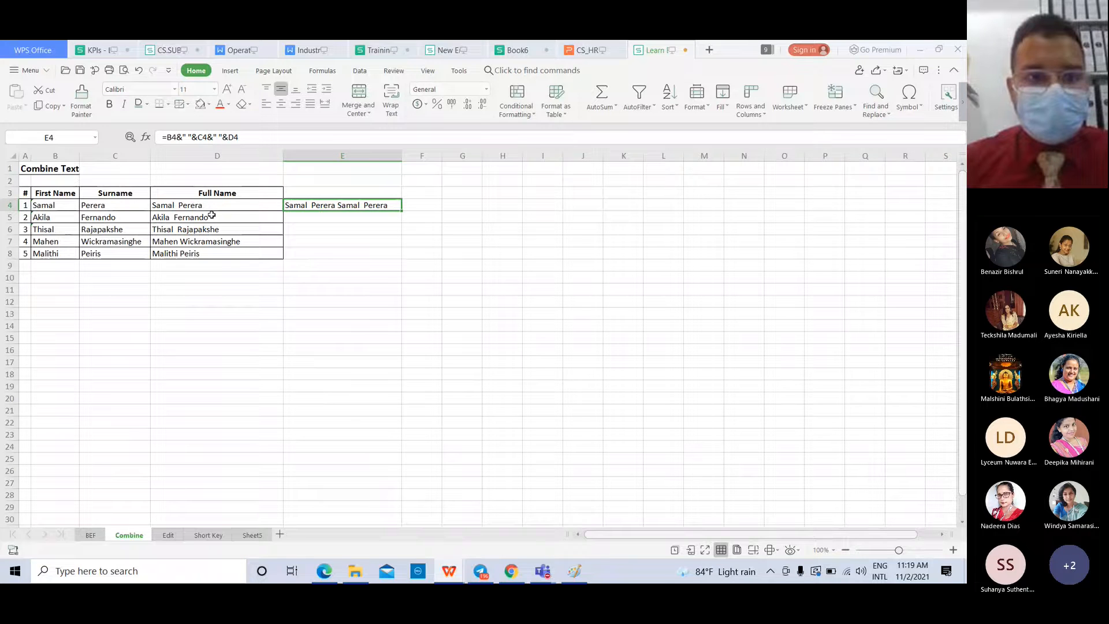
click(287, 138)
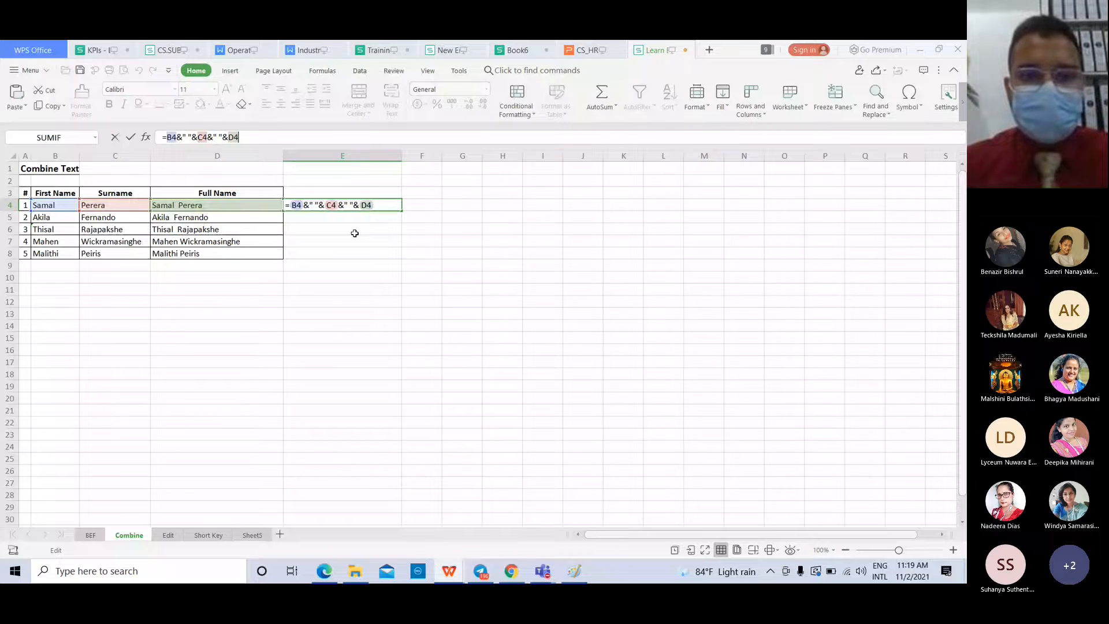
key(Return)
click(374, 208)
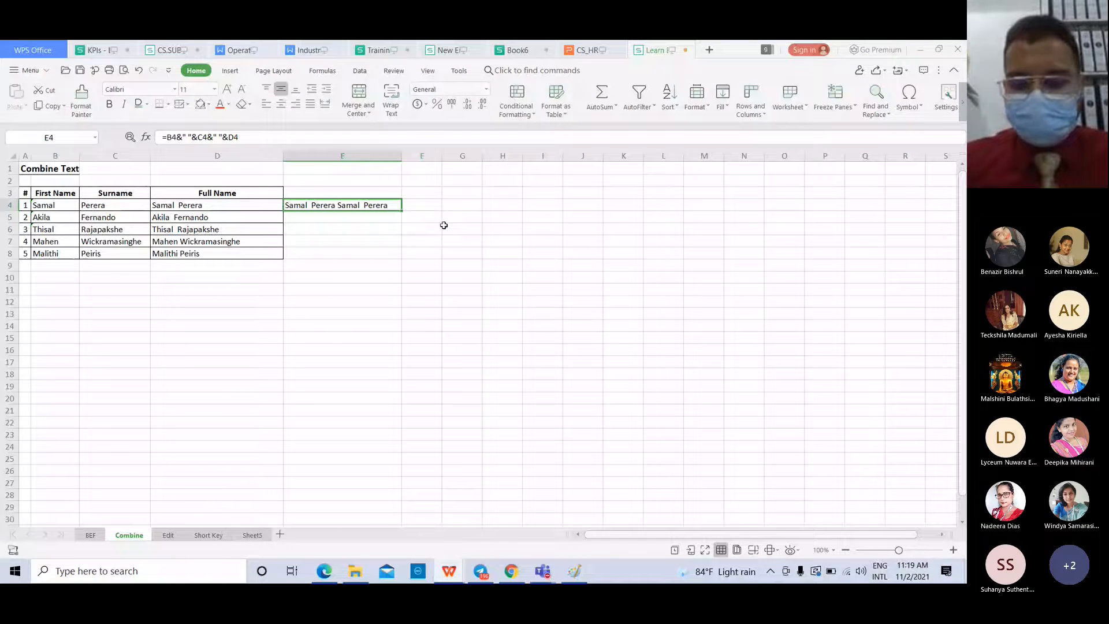
- Return to the Edit sheet and review the UPPER formula for the first name in the All Caps table
click(168, 535)
click(215, 246)
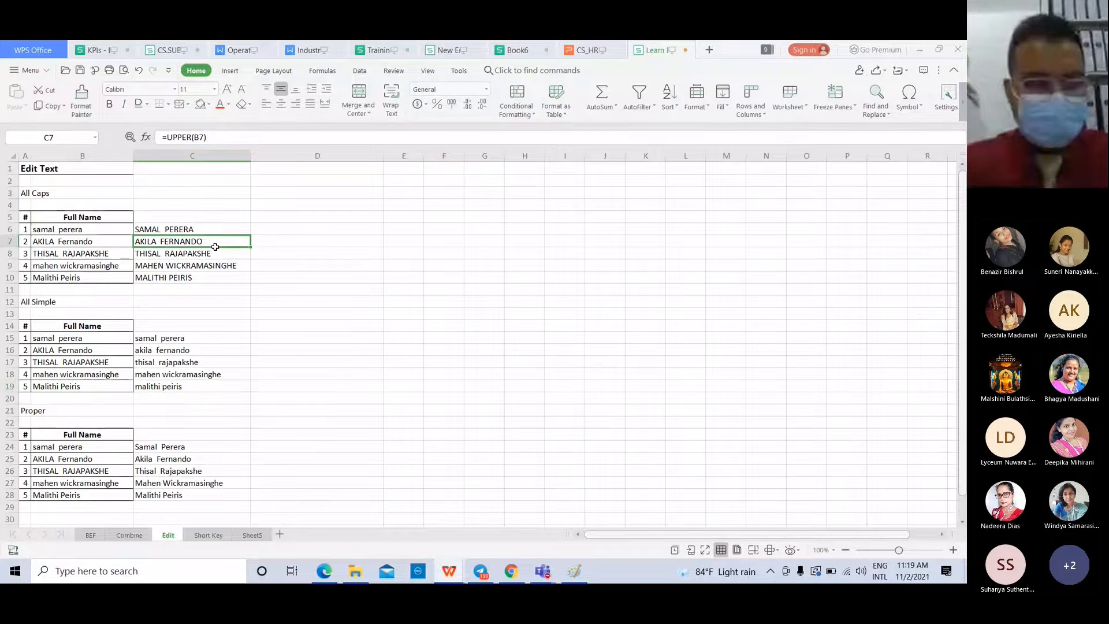
key(Up)
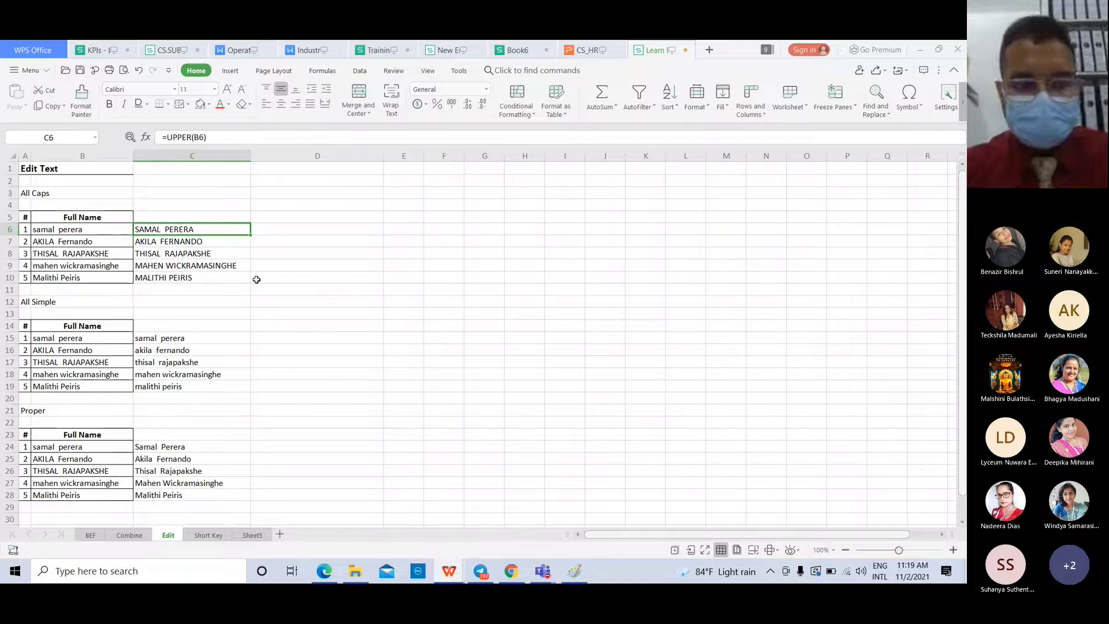
- Review the PROPER formula for the second name in the Proper table, and go to the Short Key sheet
click(159, 438)
click(196, 455)
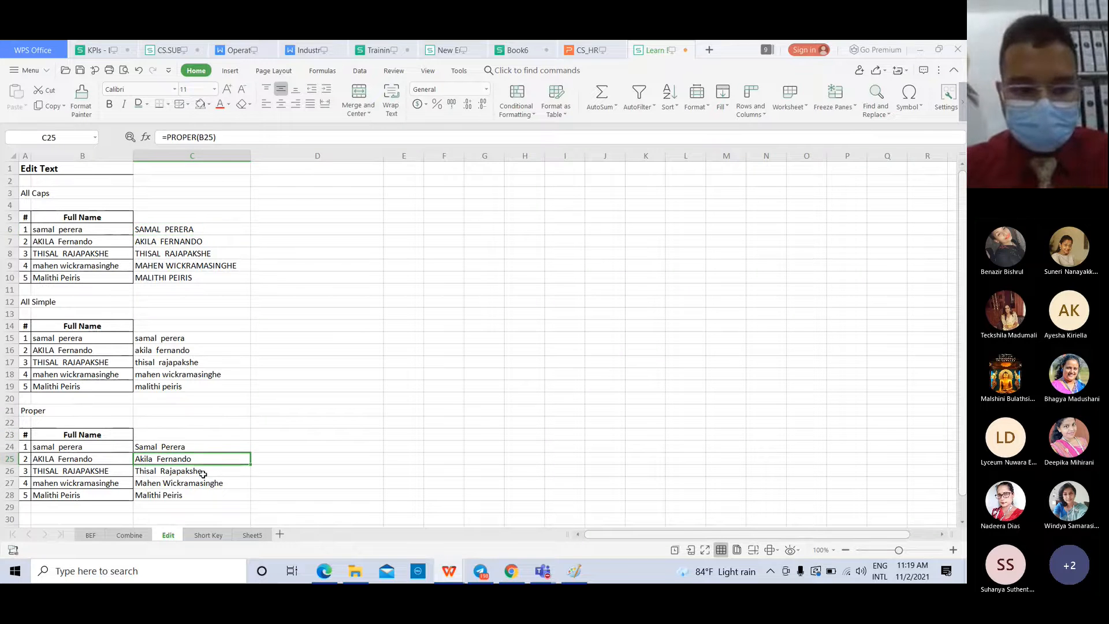
click(207, 534)
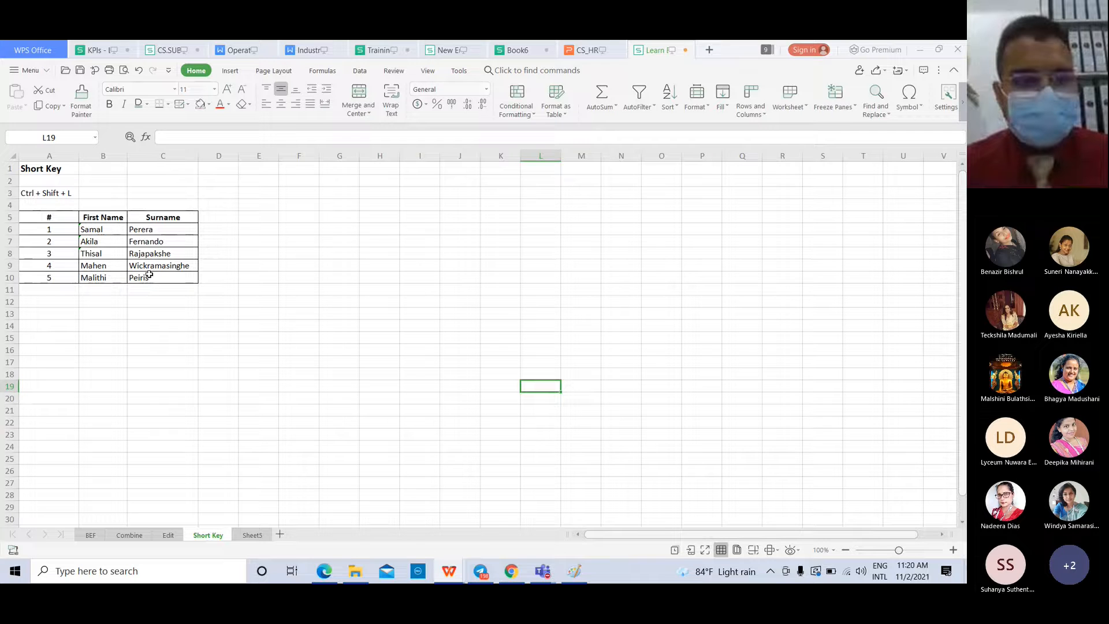
- Add AutoFilter to the names table in A5:C10 and undo it
drag(57, 220, 168, 280)
key(ctrl+shift+l)
click(258, 241)
click(229, 70)
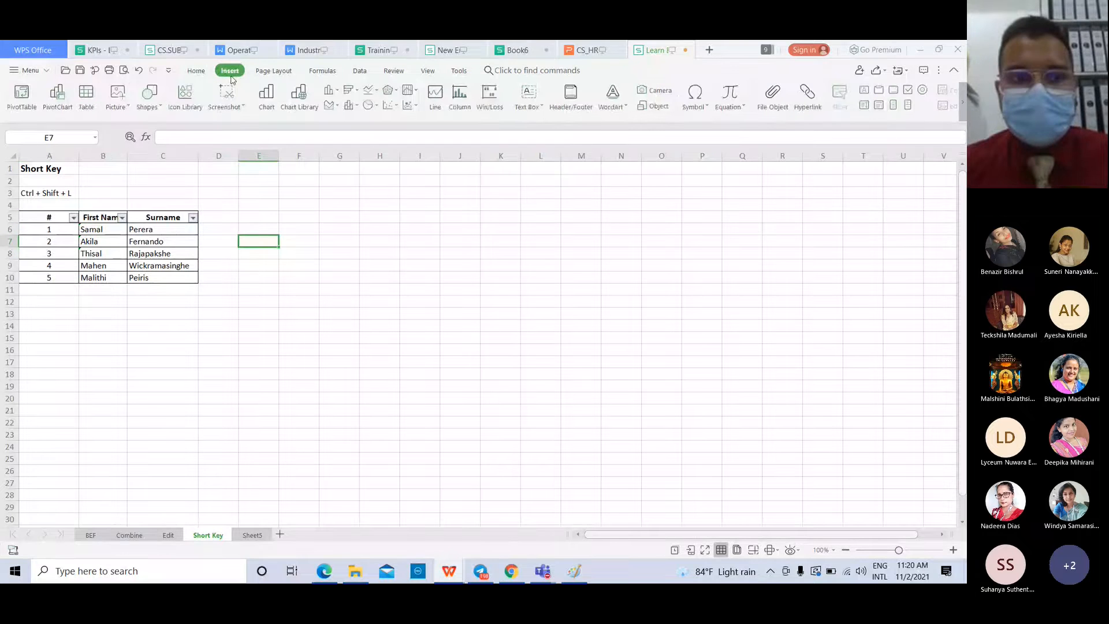
key(ctrl+z)
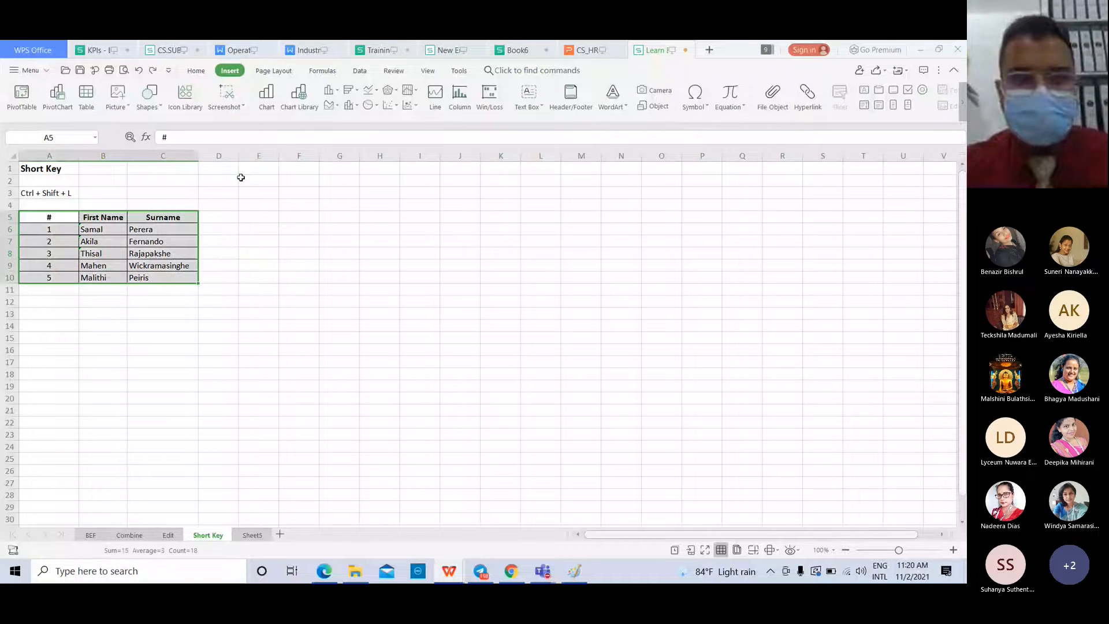
- Select the table range A5:C10 and apply AutoFilter to its header row
click(359, 70)
click(74, 214)
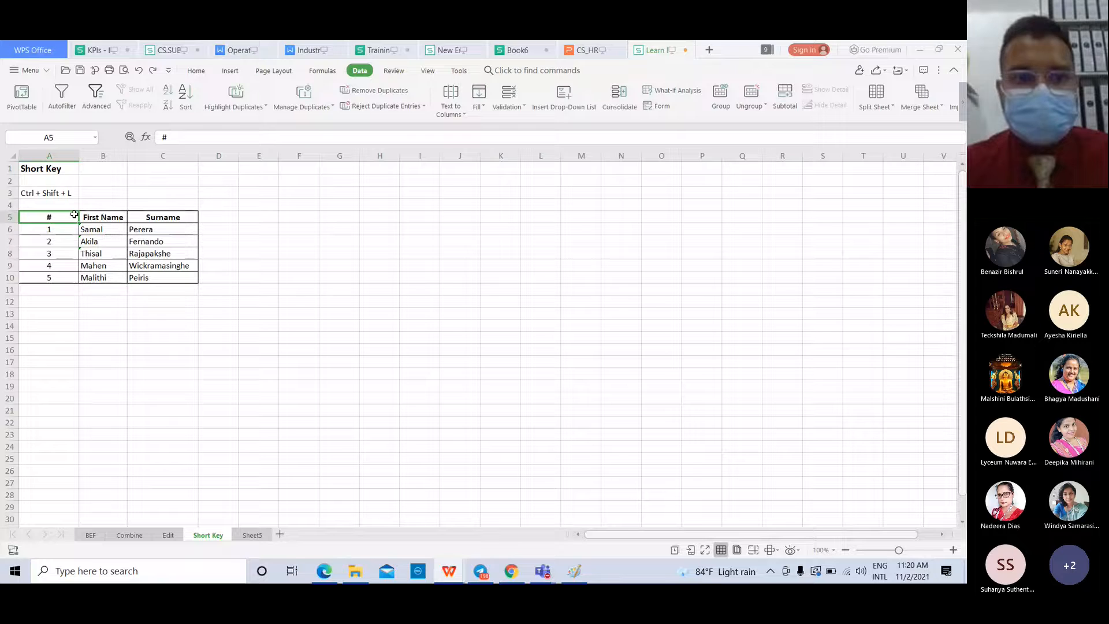
drag(74, 215, 163, 278)
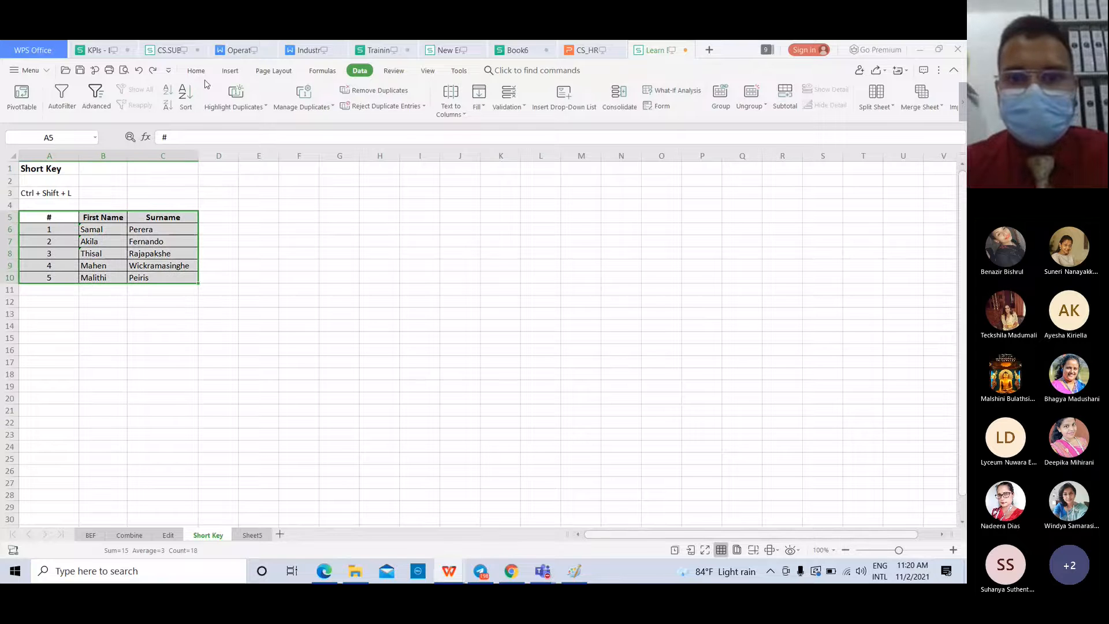
click(196, 71)
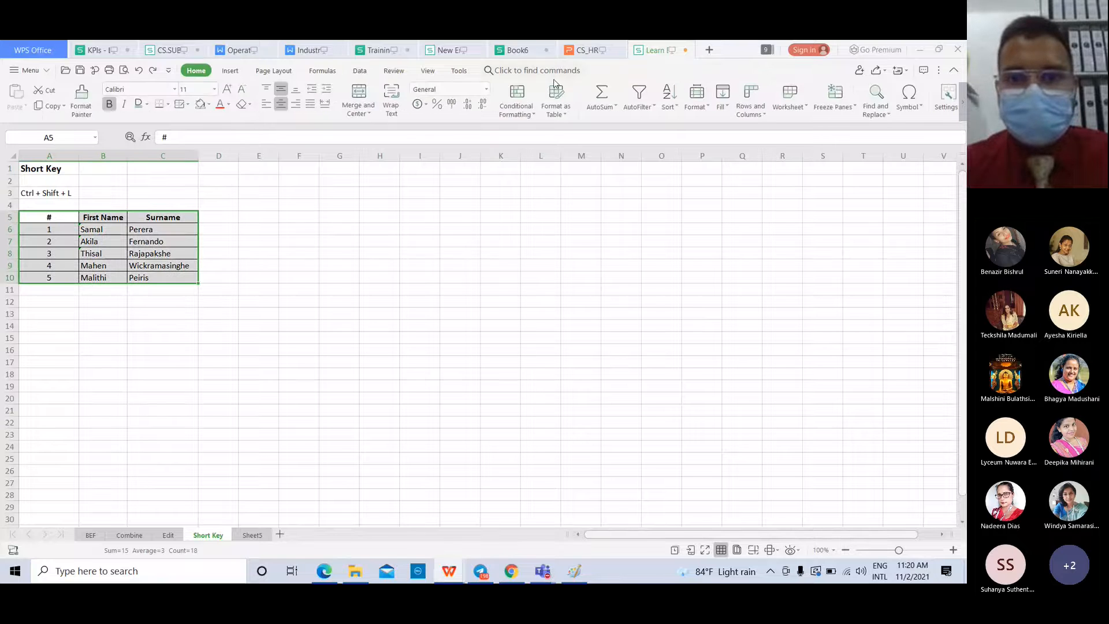
click(638, 94)
click(251, 281)
click(113, 245)
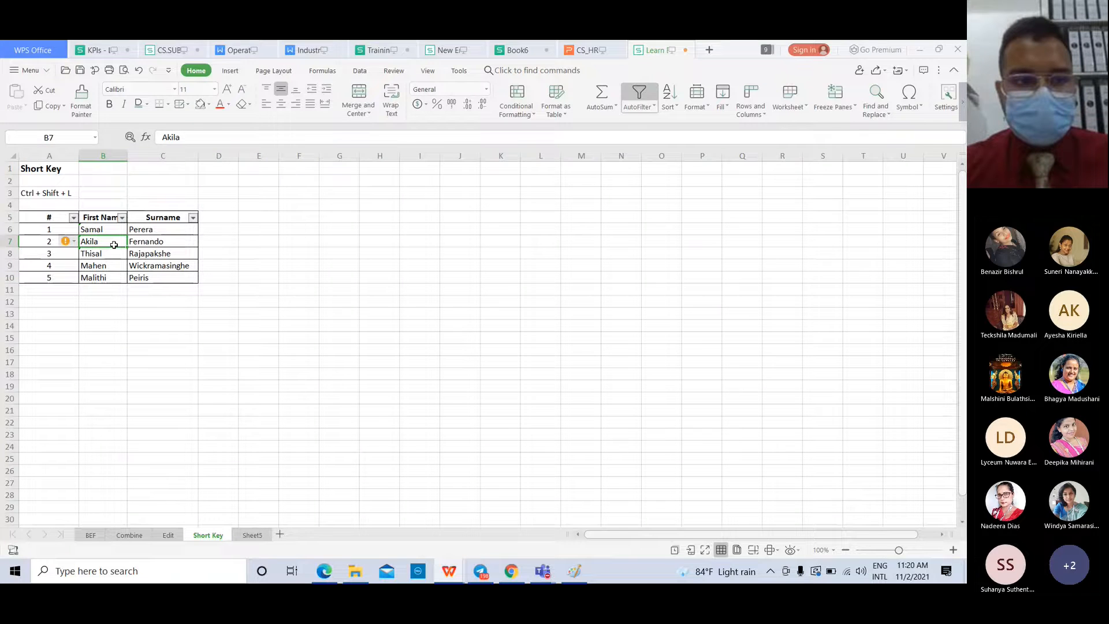
- Remove the AutoFilter from the table and move to cell D7
key(ctrl+shift+l)
key(Right)
key(Right)
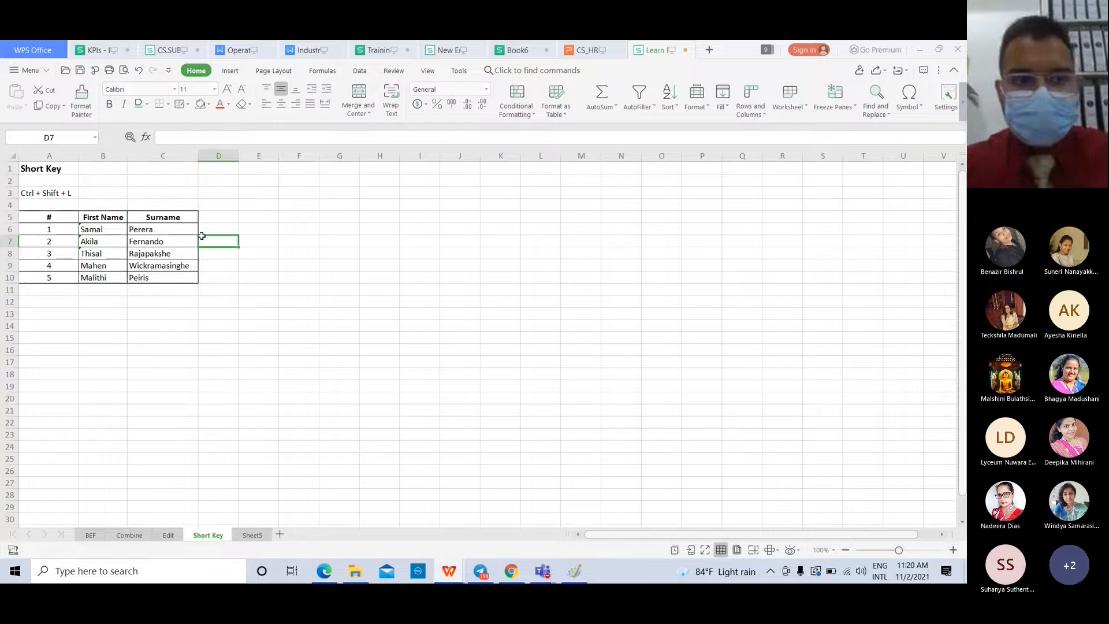
click(60, 218)
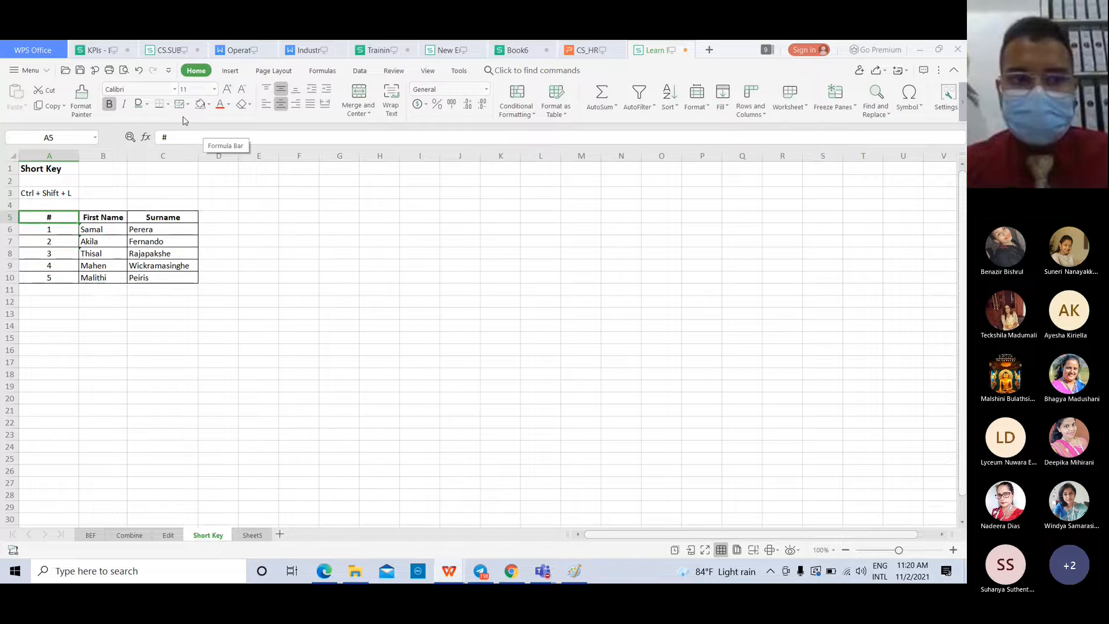
click(169, 105)
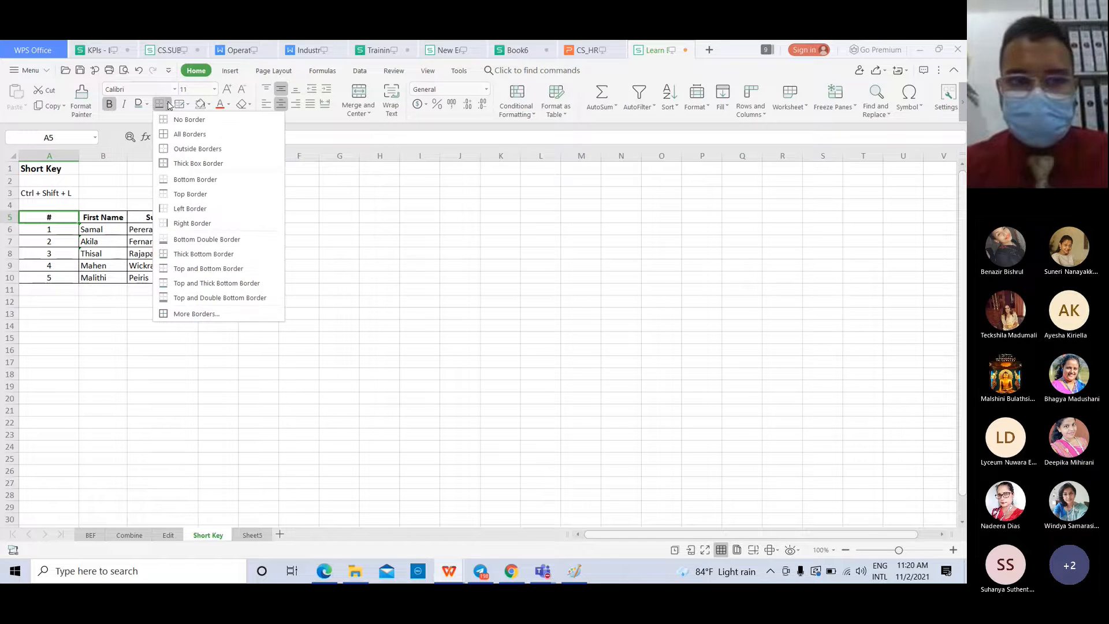
click(102, 300)
drag(57, 218, 164, 254)
click(252, 237)
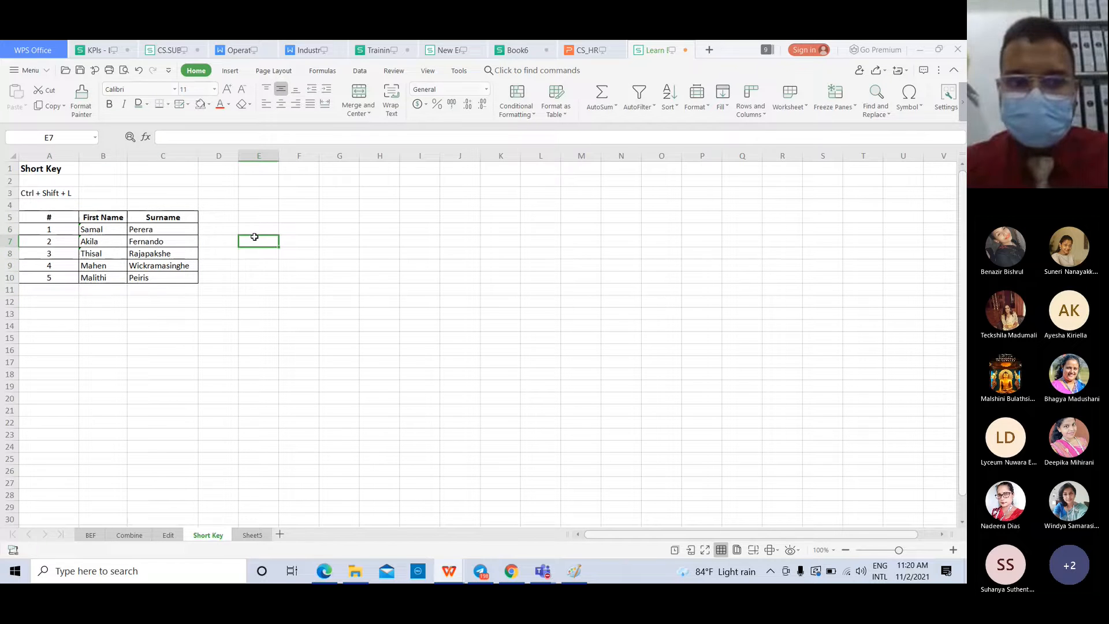
- Turn AutoFilter on from the # header cell A5, and turn it off again from cell C9
click(49, 219)
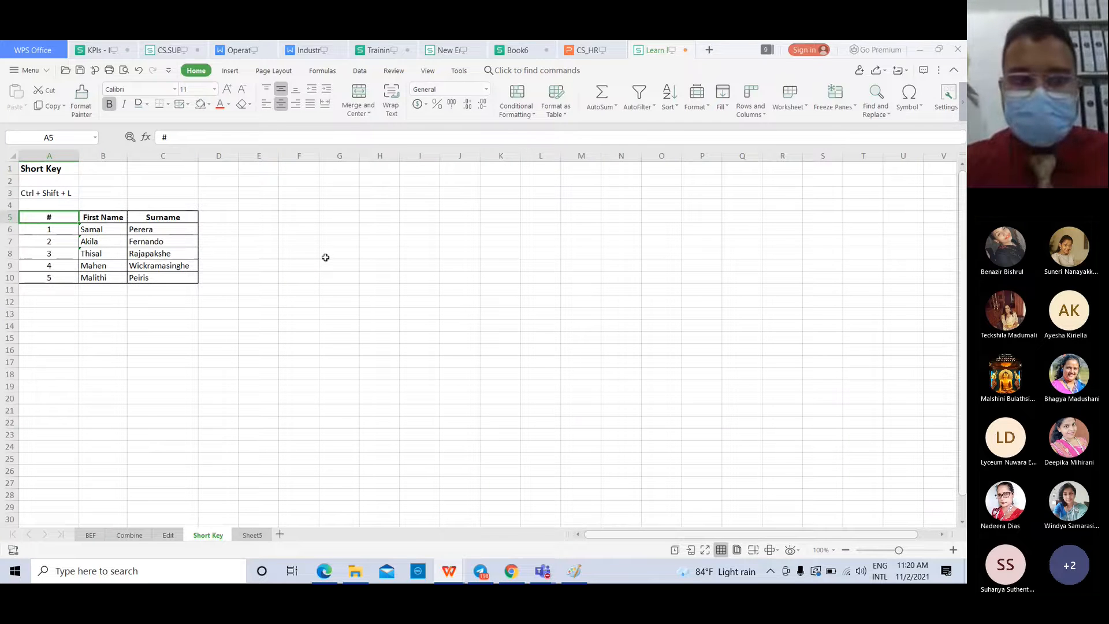
key(ctrl+shift+l)
key(Down)
key(Down)
key(Down)
key(Down)
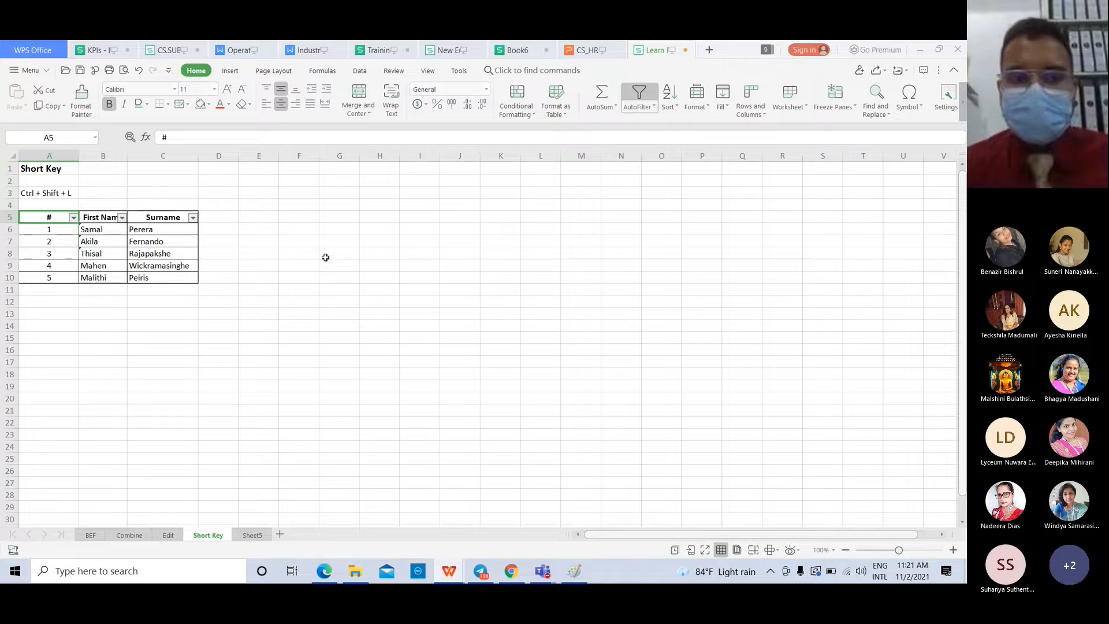
key(Right)
key(Right)
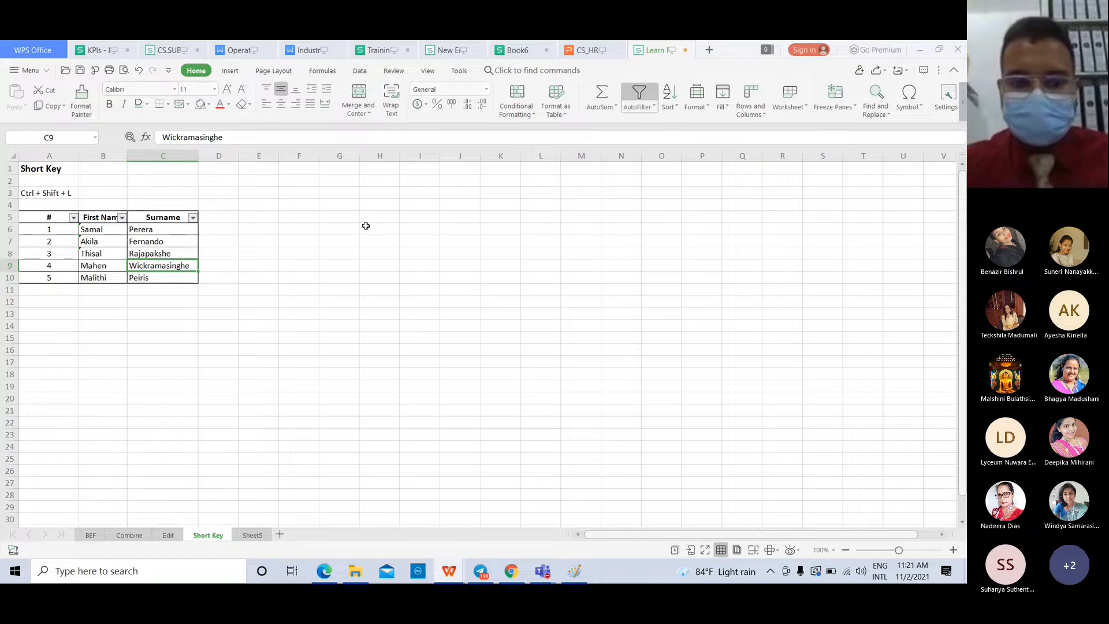
key(ctrl+shift+l)
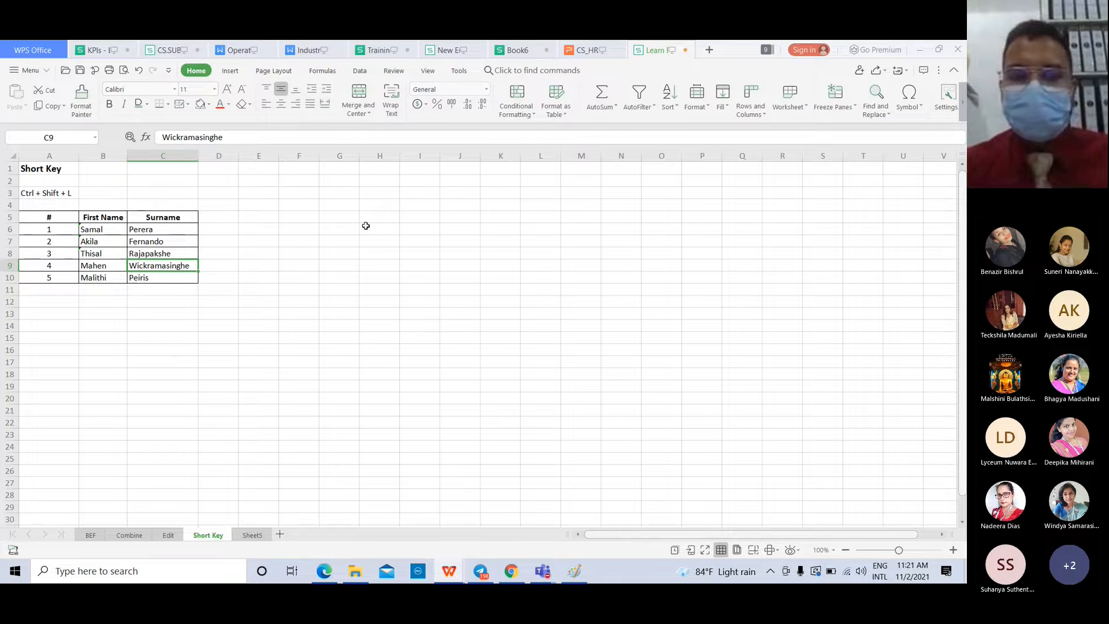
- Turn the table's AutoFilter on from cell B10 and off again, and select cell C7
drag(61, 219, 142, 215)
click(92, 276)
key(ctrl+shift+l)
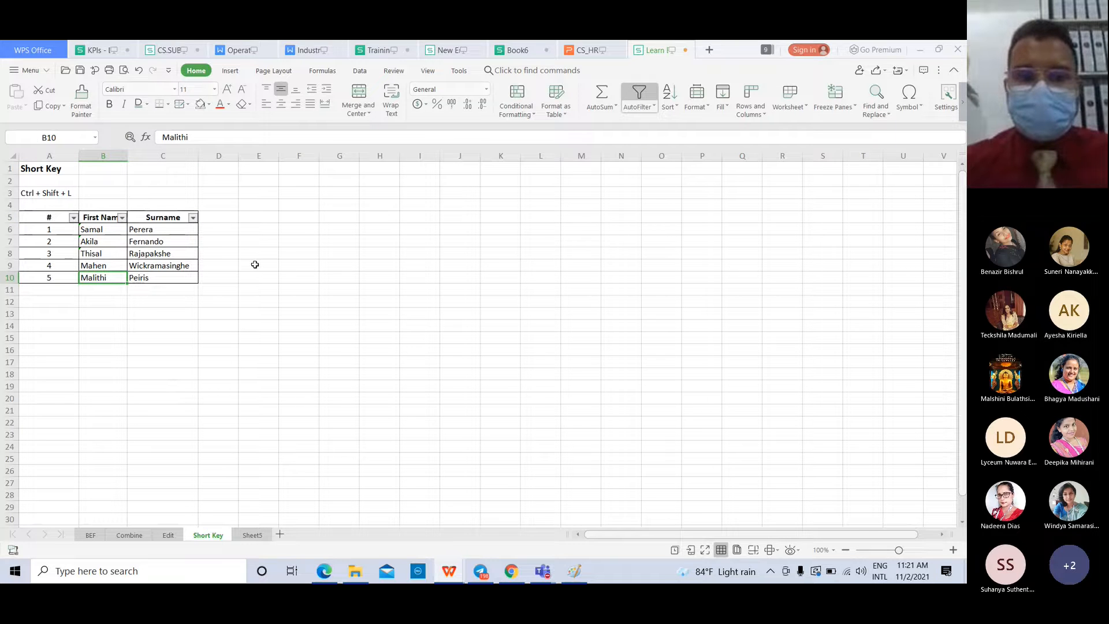
key(ctrl+shift+l)
click(163, 242)
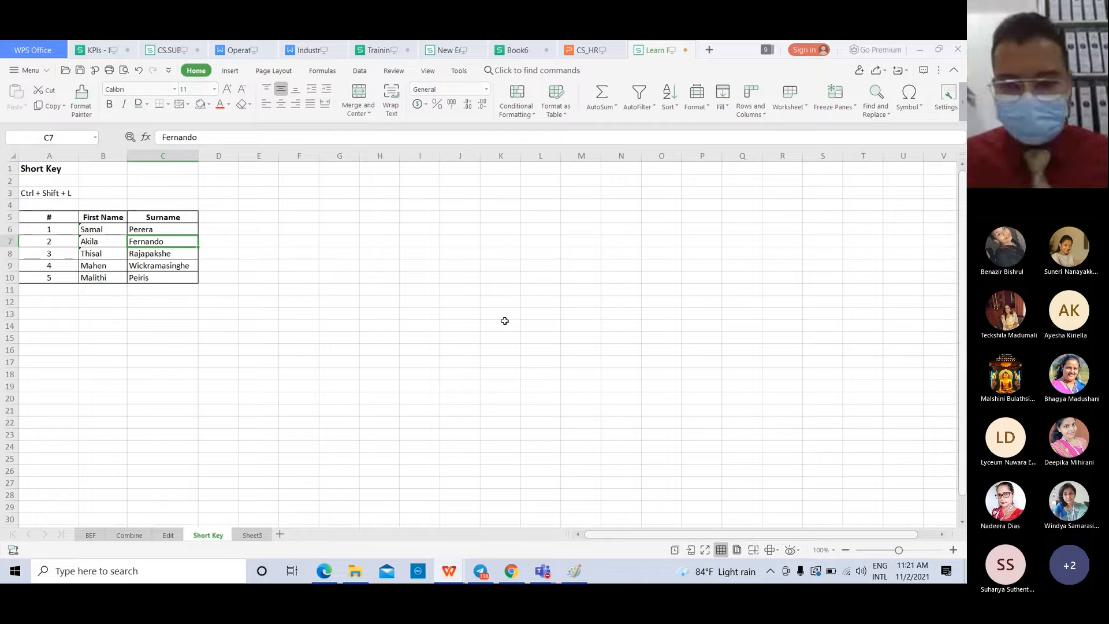
- Switch to the Excel Tips meeting in Microsoft Teams and maximize its window
click(883, 493)
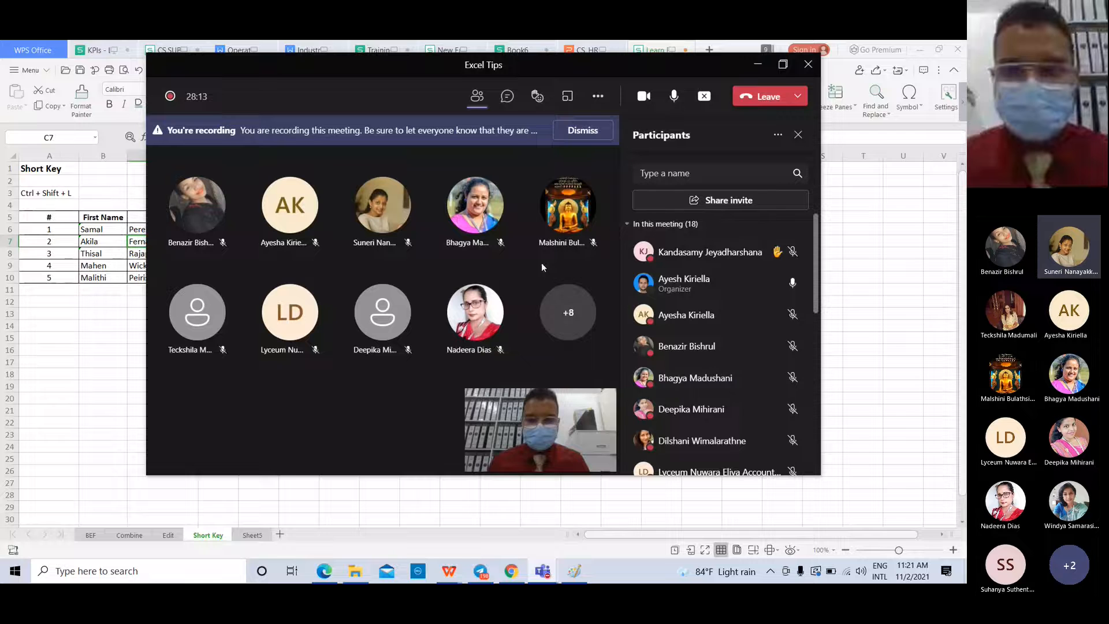
click(782, 65)
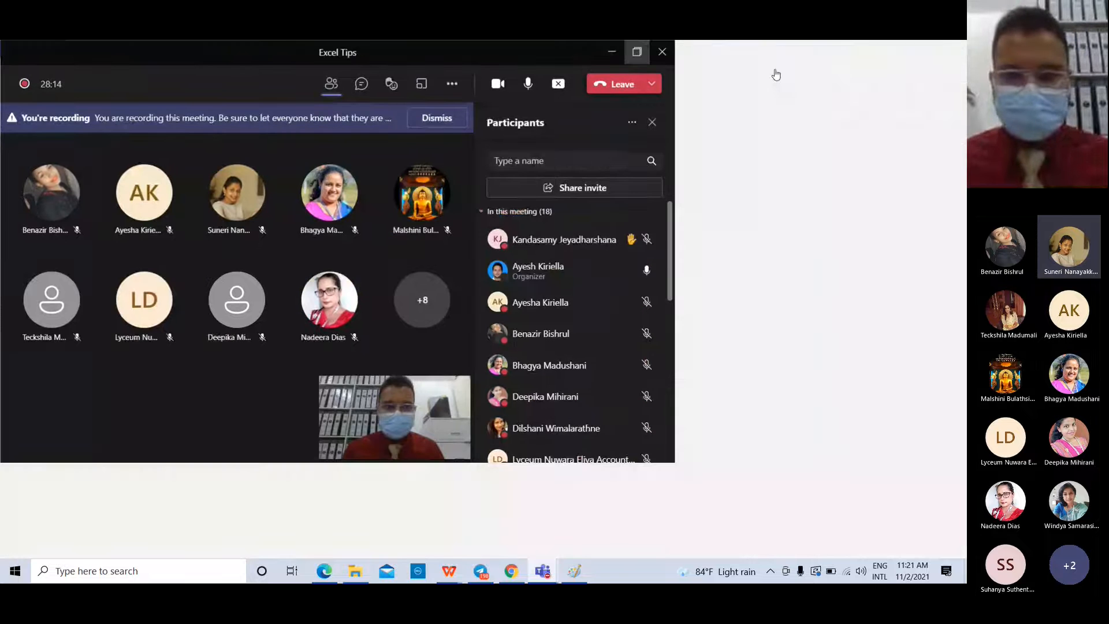
mouse_move(517, 250)
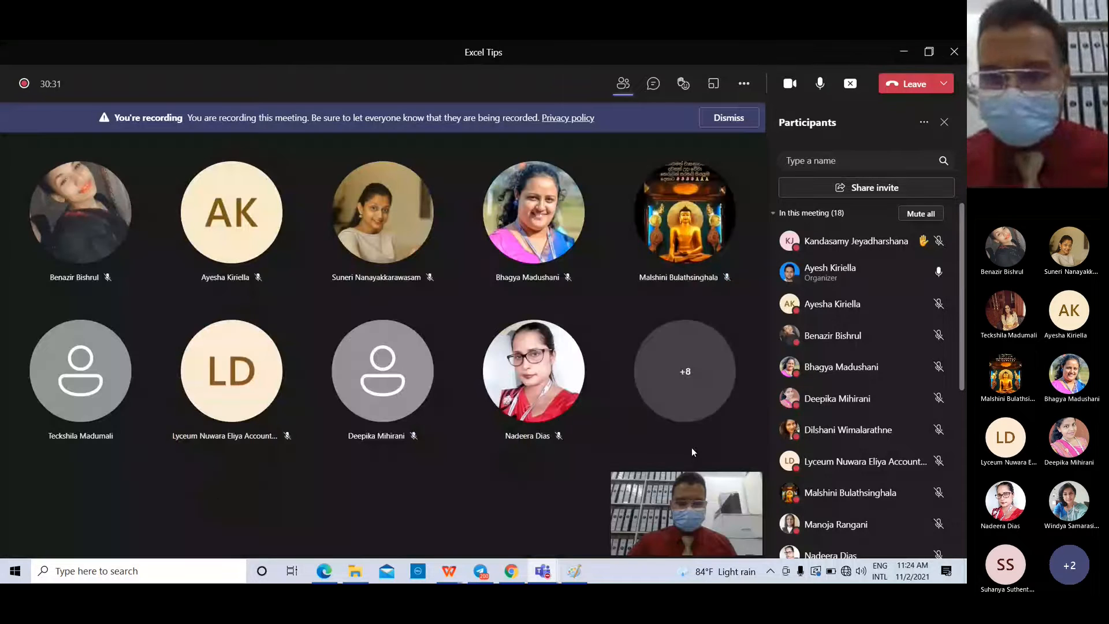
click(846, 570)
click(473, 503)
scroll(851, 315, down, 10)
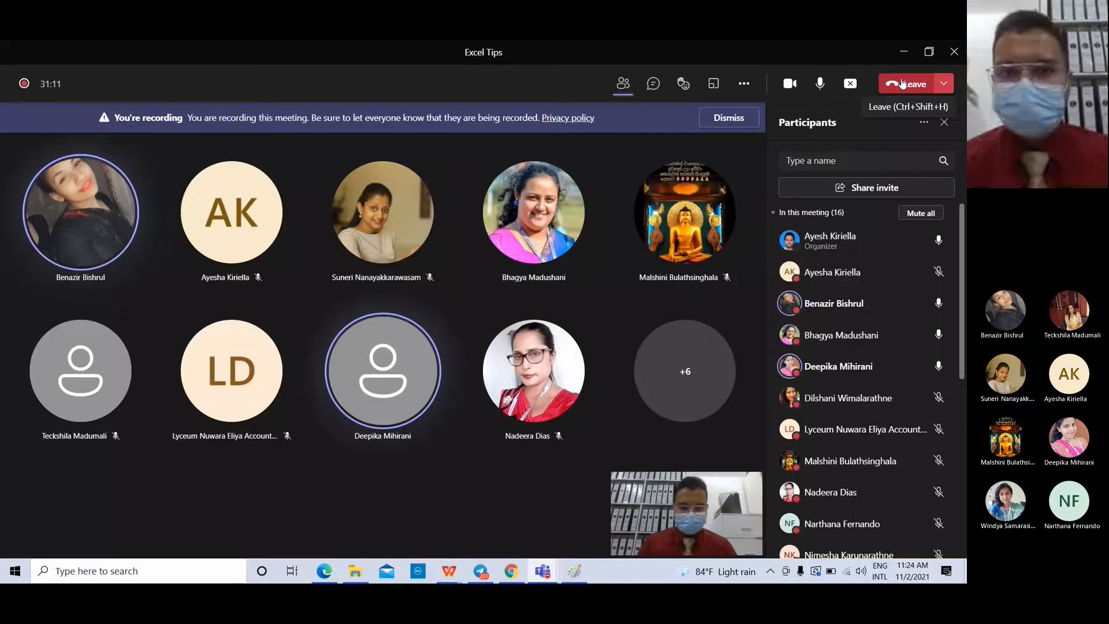
- Leave the Excel Tips meeting
click(902, 84)
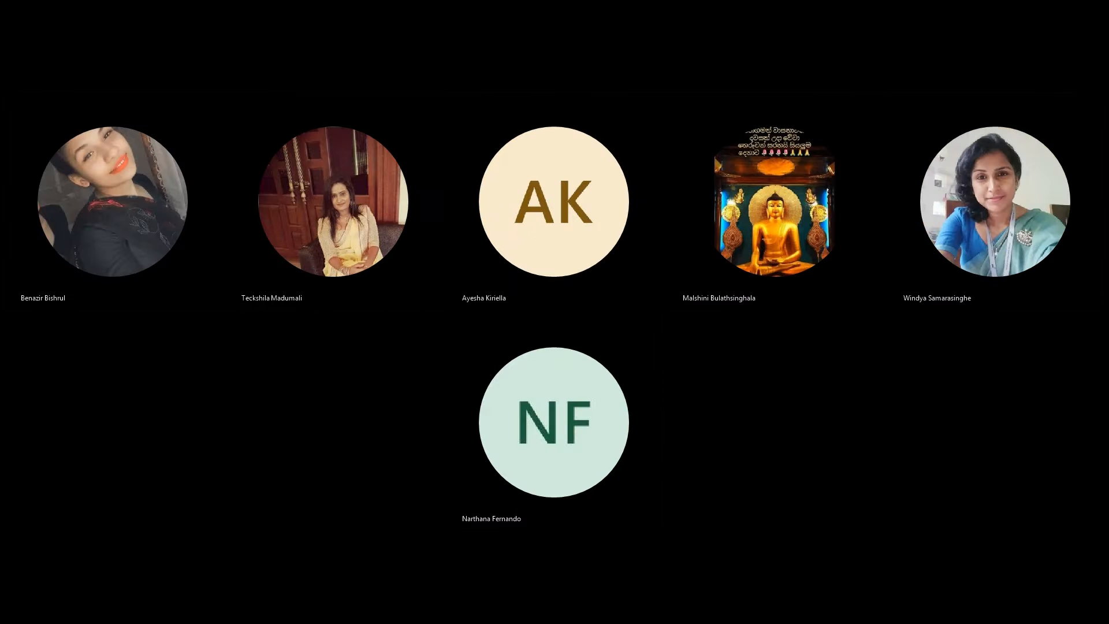